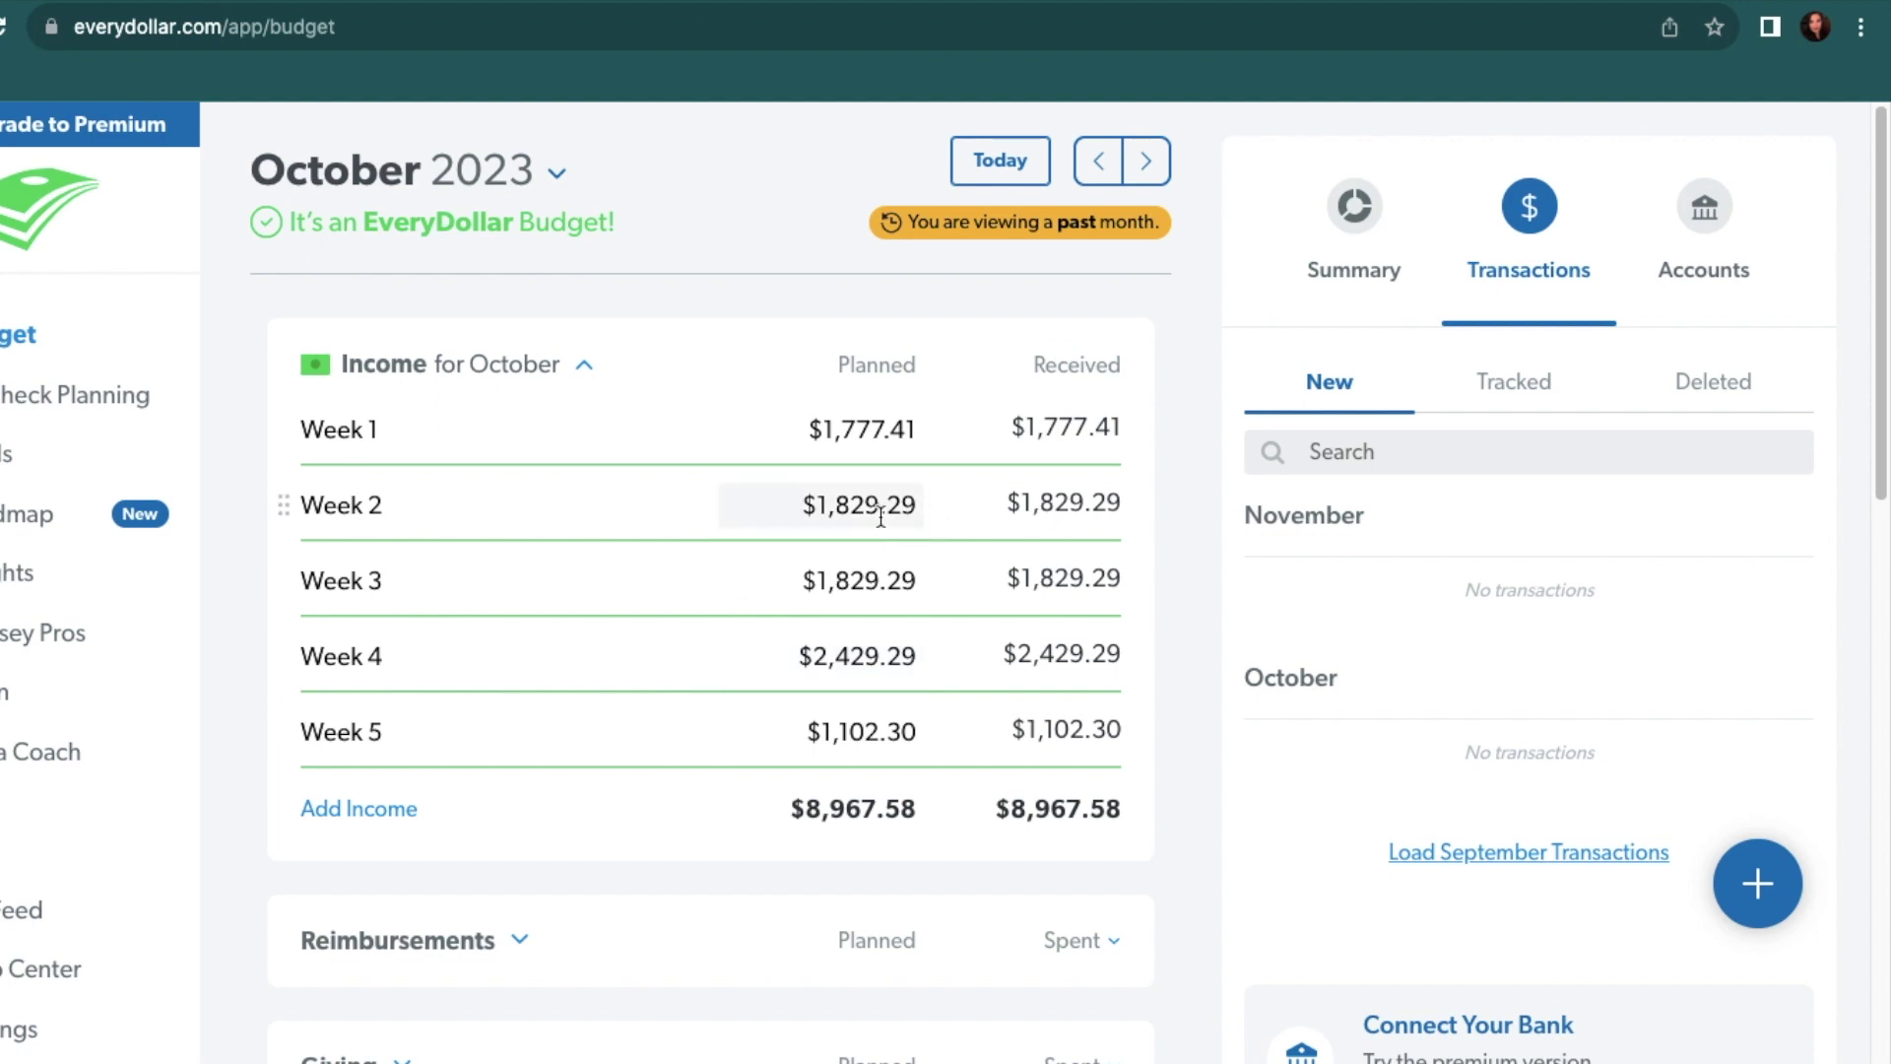
# Review the October income transactions for Week 4 and Week 5, and collapse the Income group
pyautogui.click(700, 654)
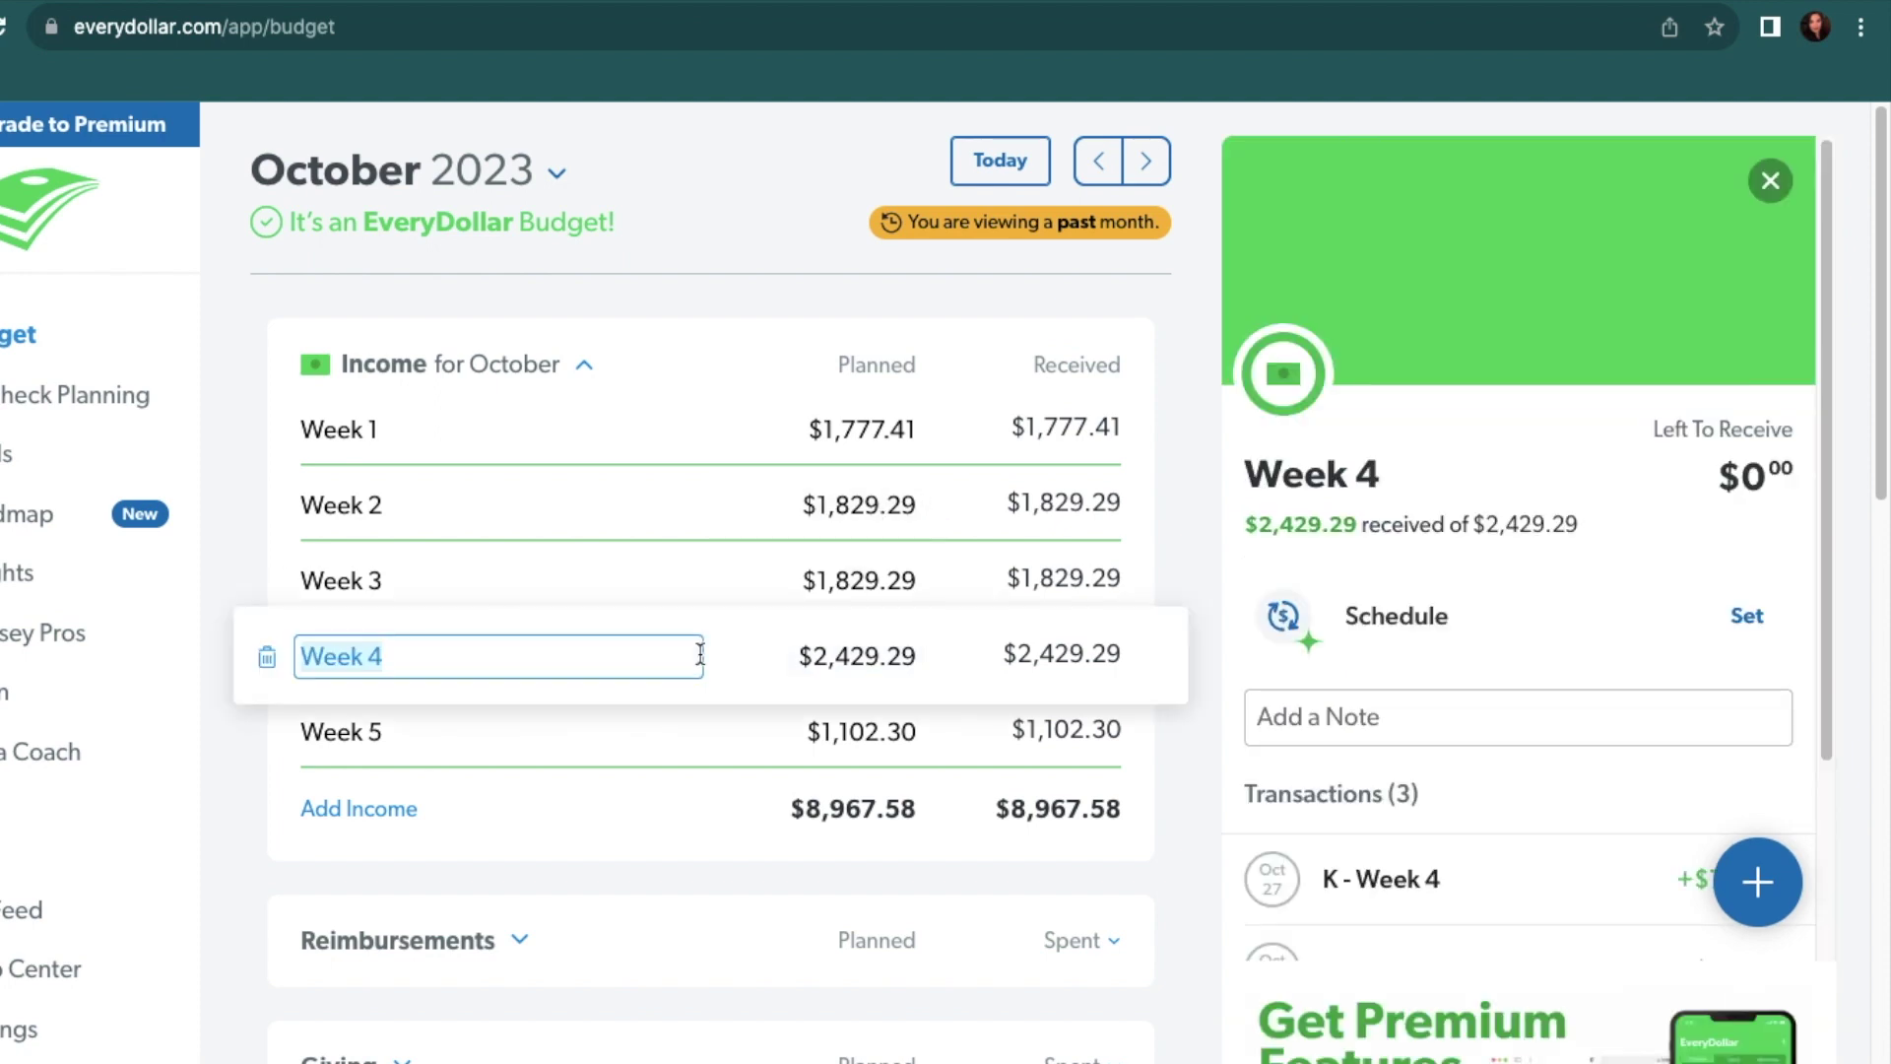
pyautogui.scroll(-5, 1575, 641)
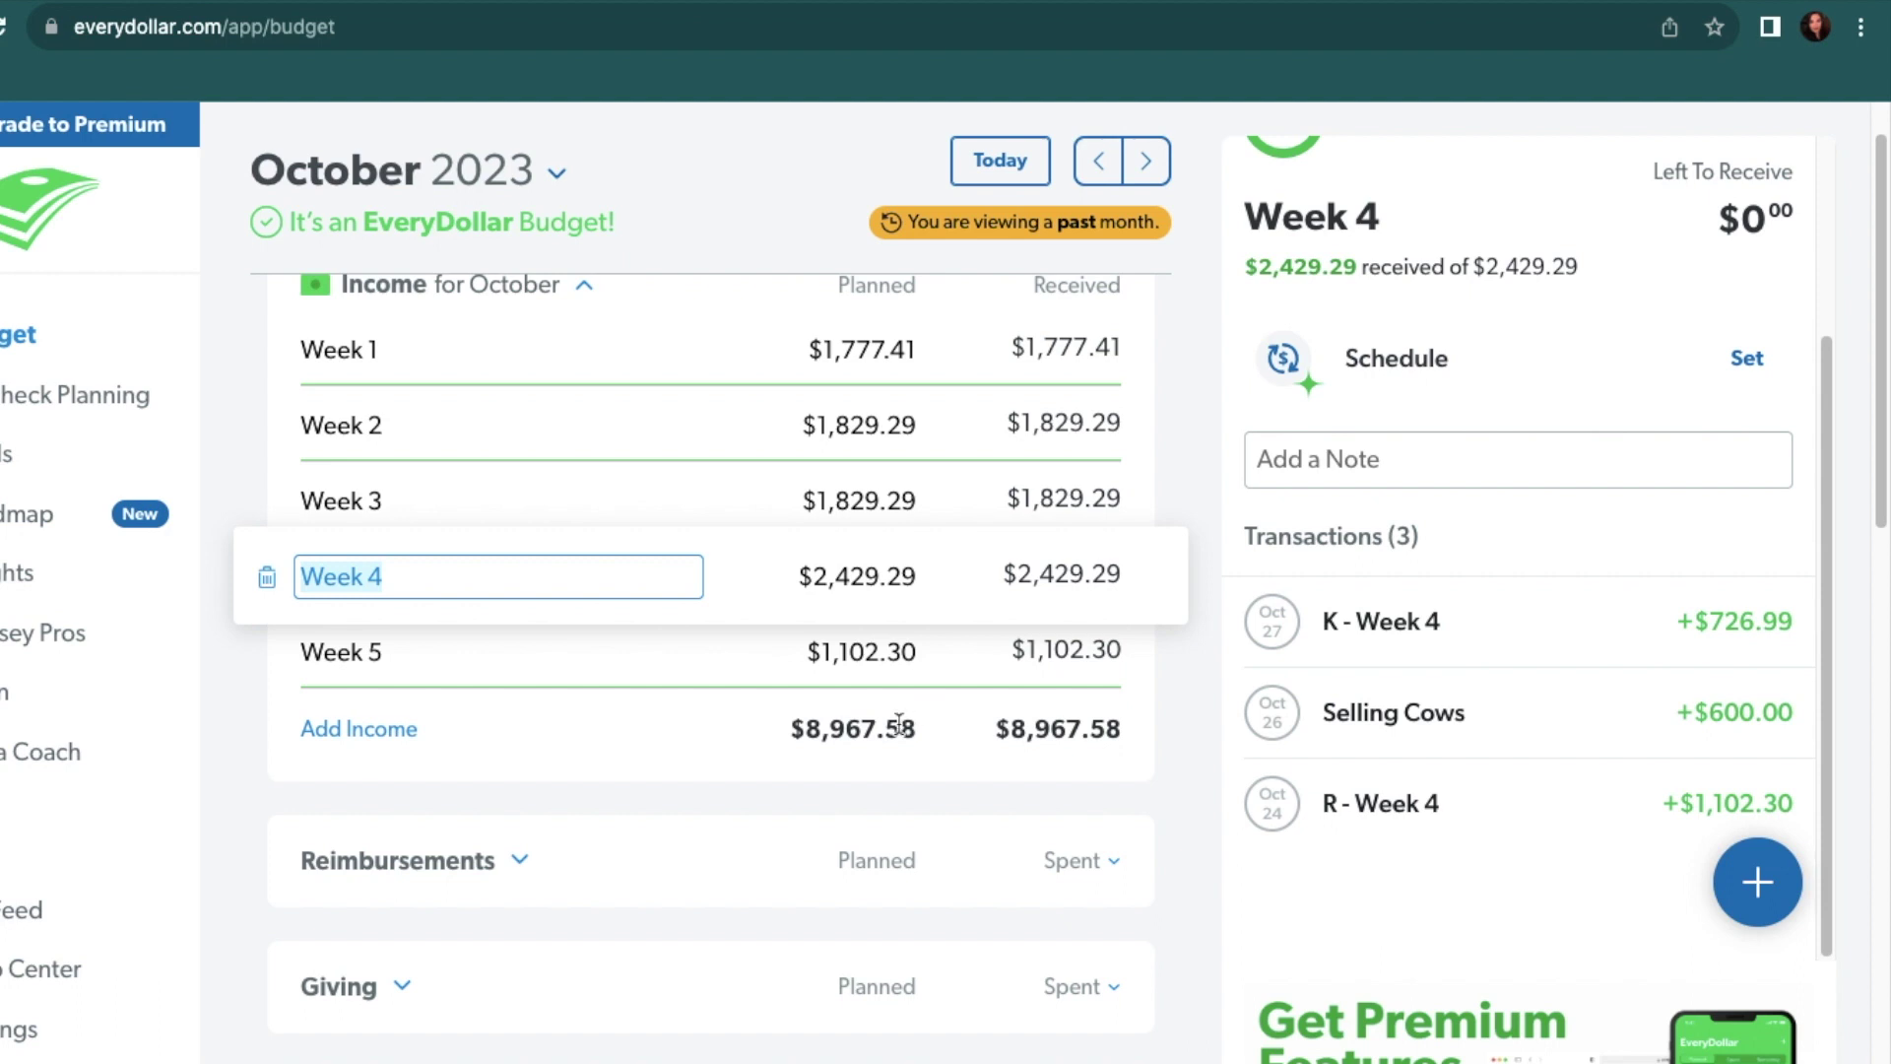
pyautogui.click(612, 656)
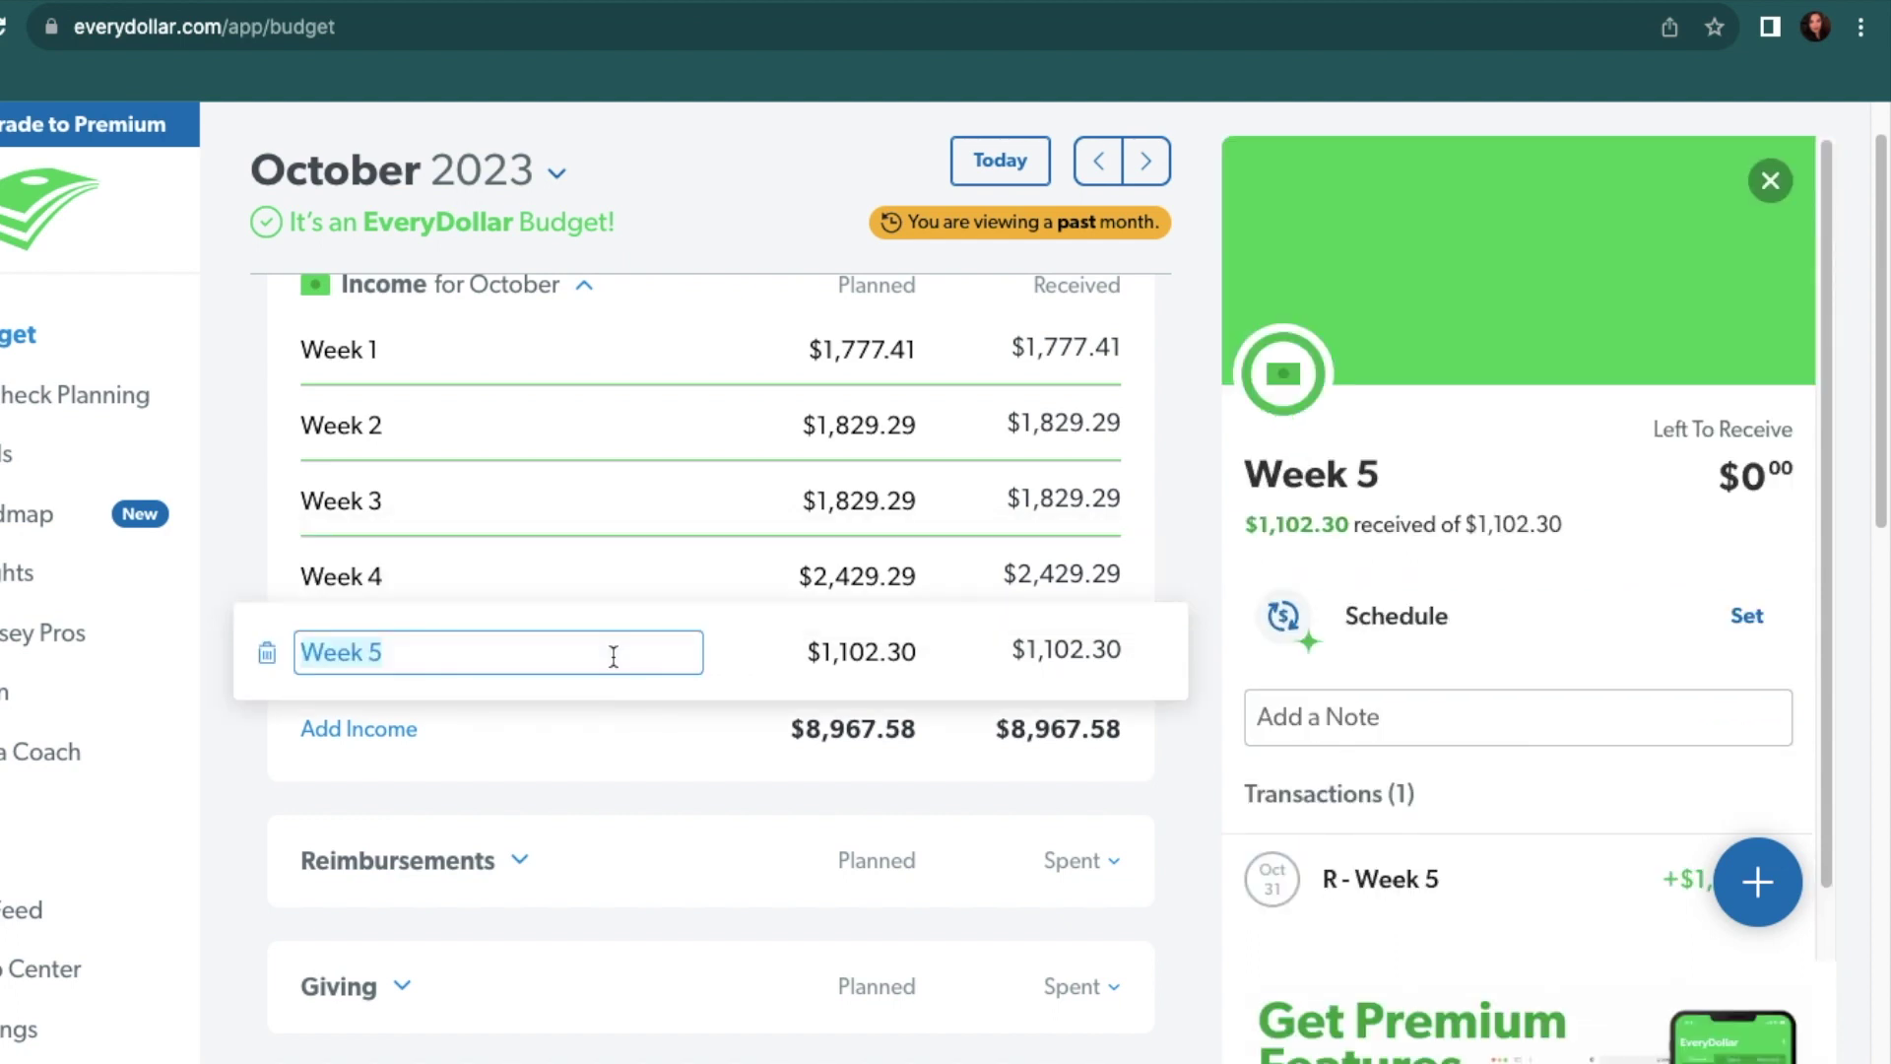
pyautogui.scroll(1, 613, 656)
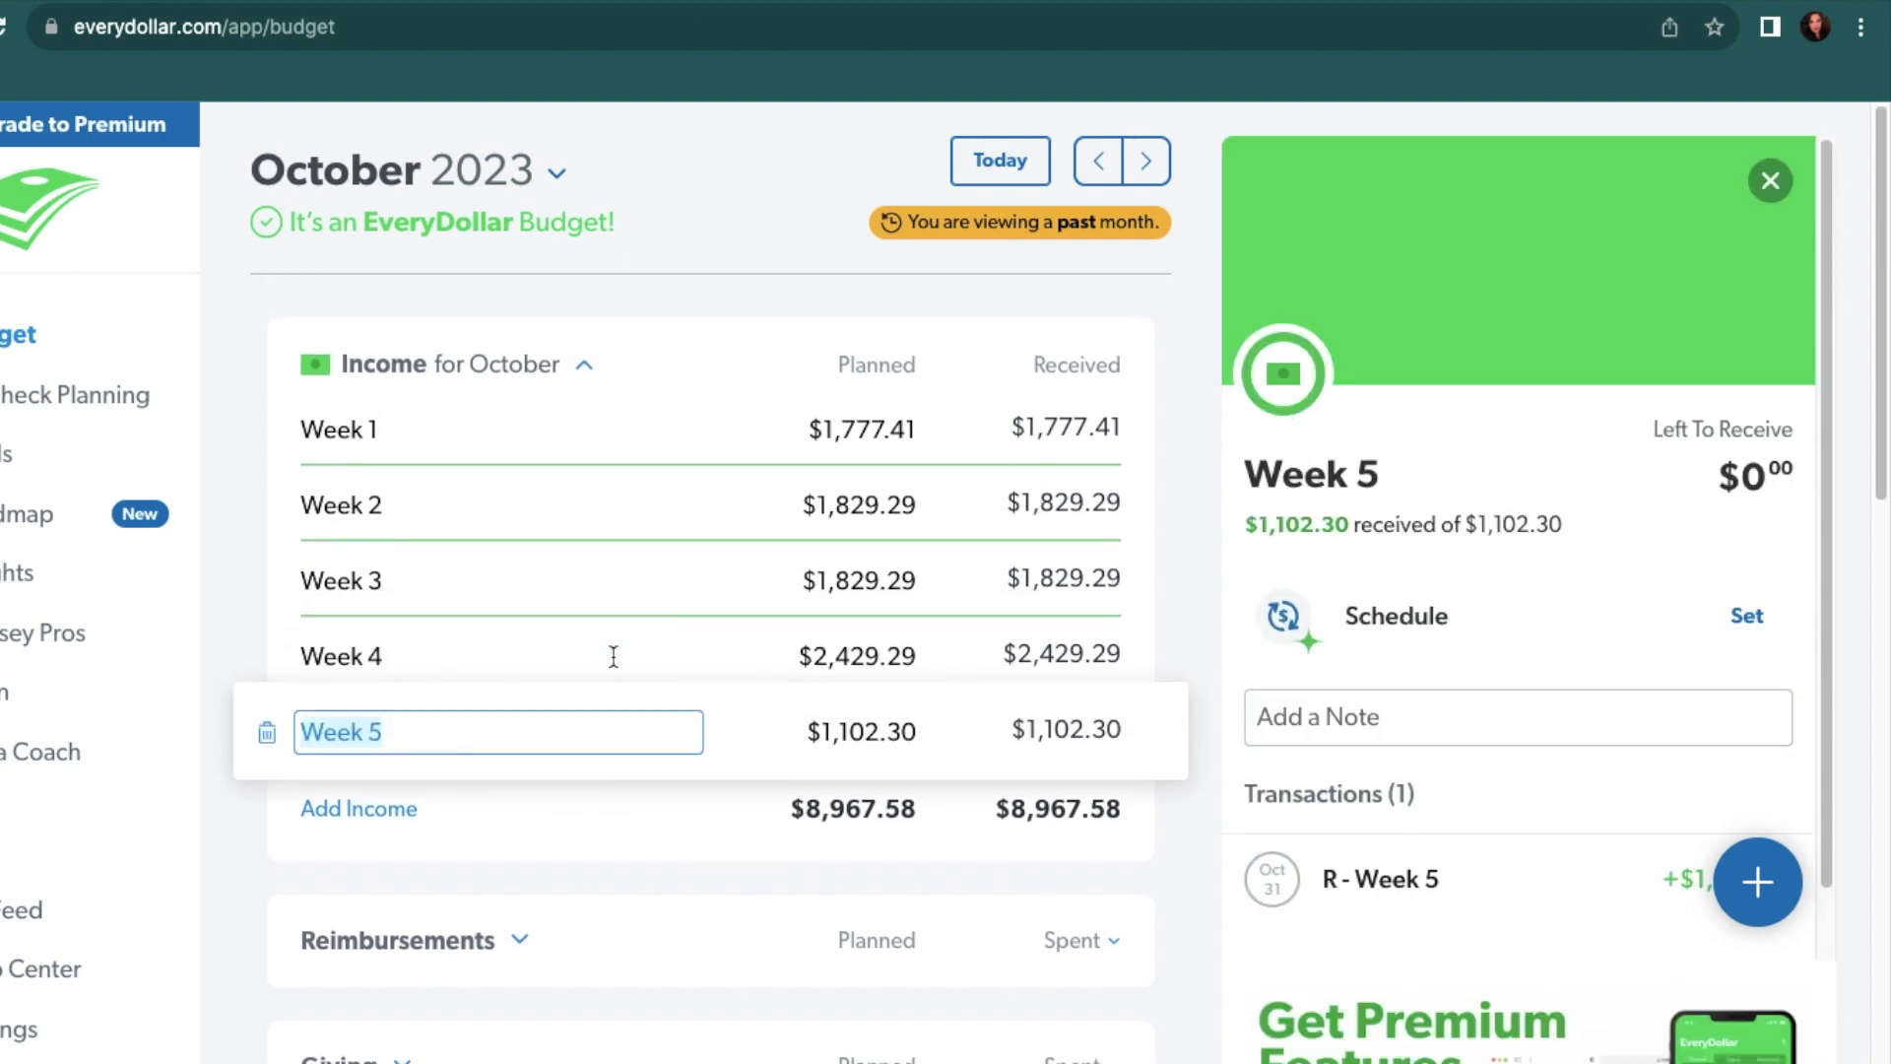
pyautogui.click(585, 369)
# Expand the Reimbursements group and review the Grandma Payback item's activity for the month
pyautogui.click(521, 494)
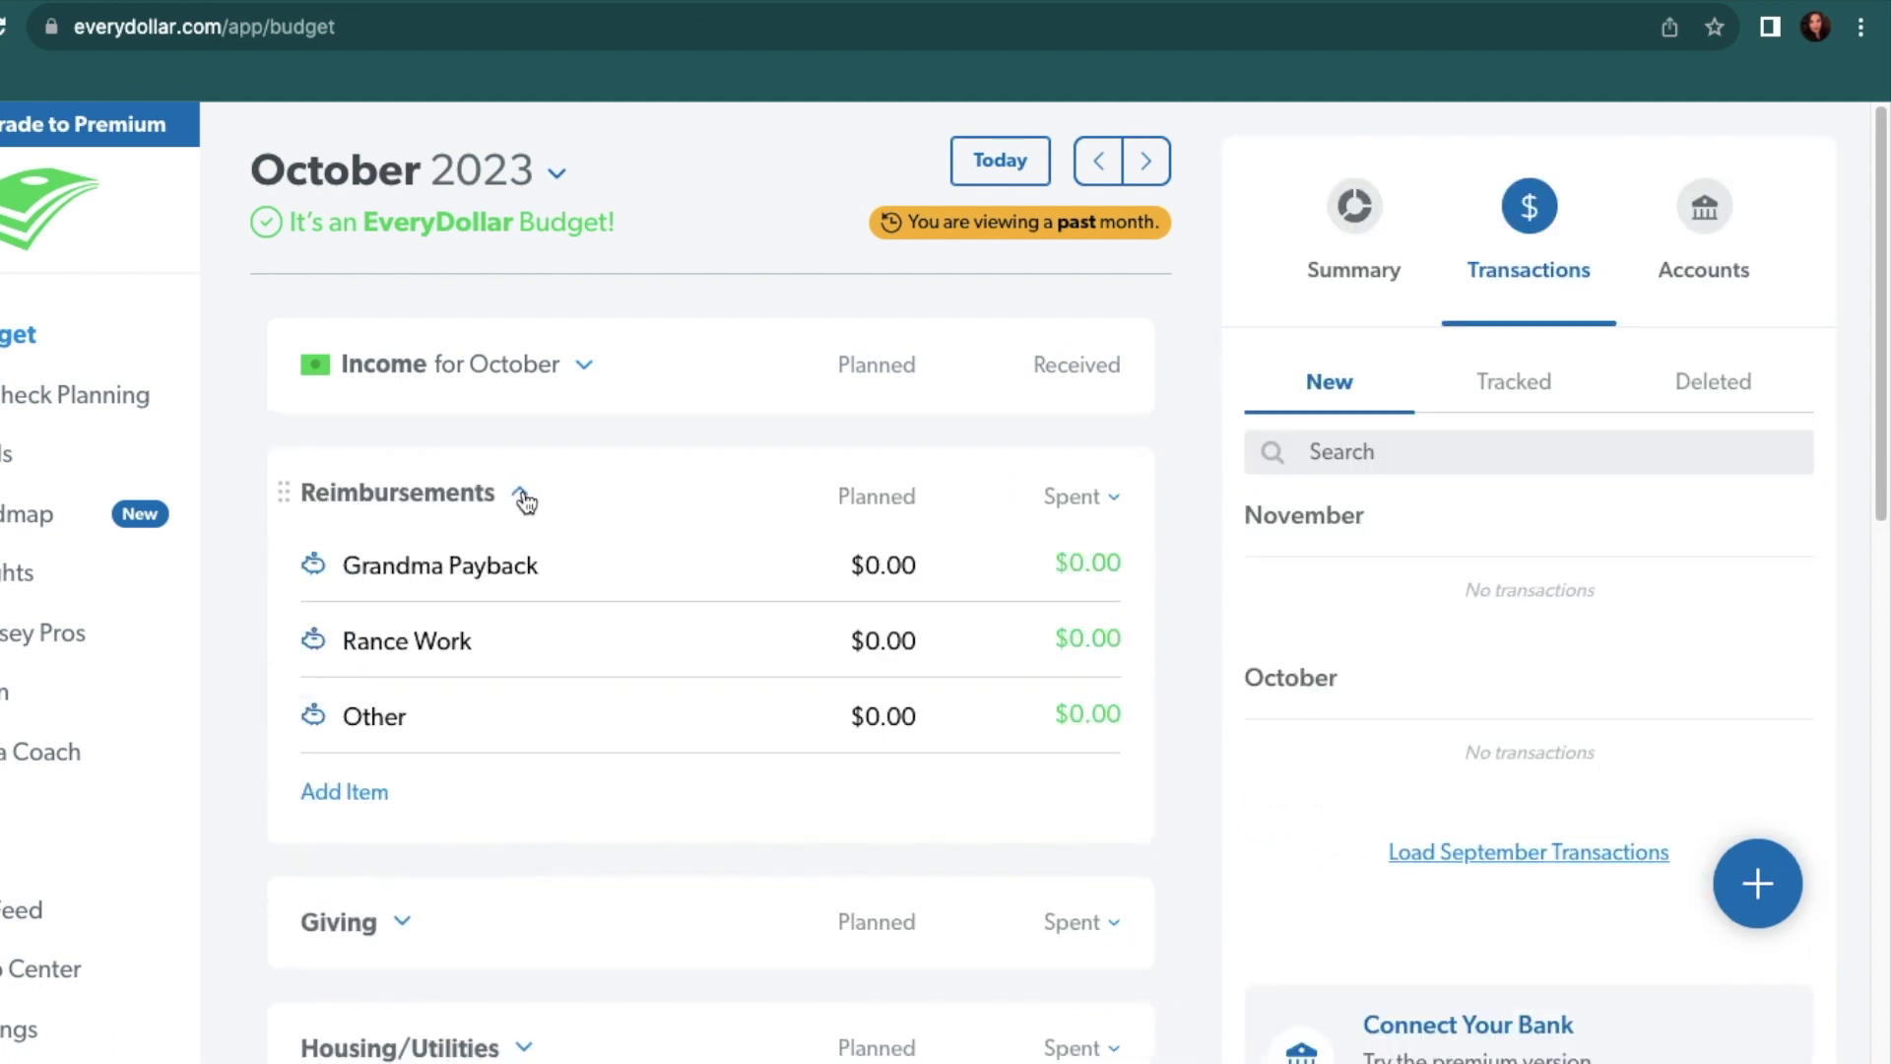
pyautogui.click(574, 561)
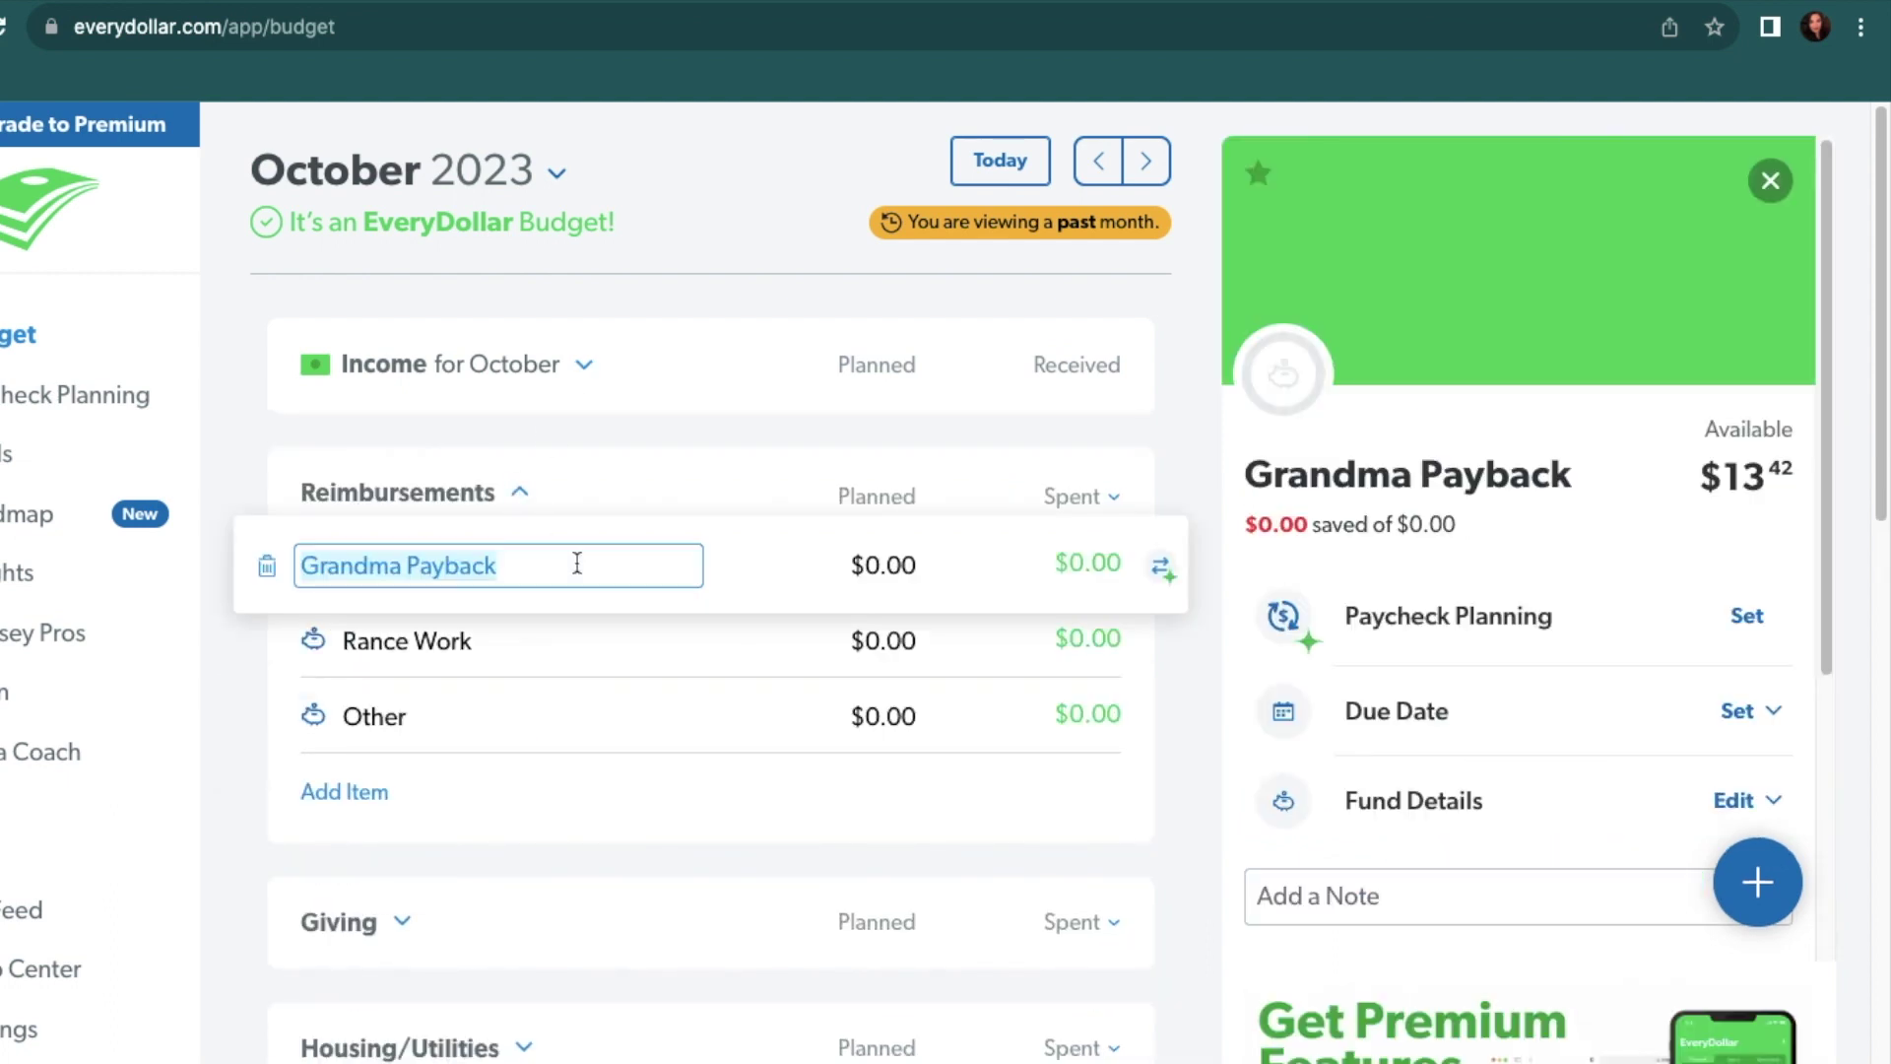
pyautogui.scroll(-5, 1615, 694)
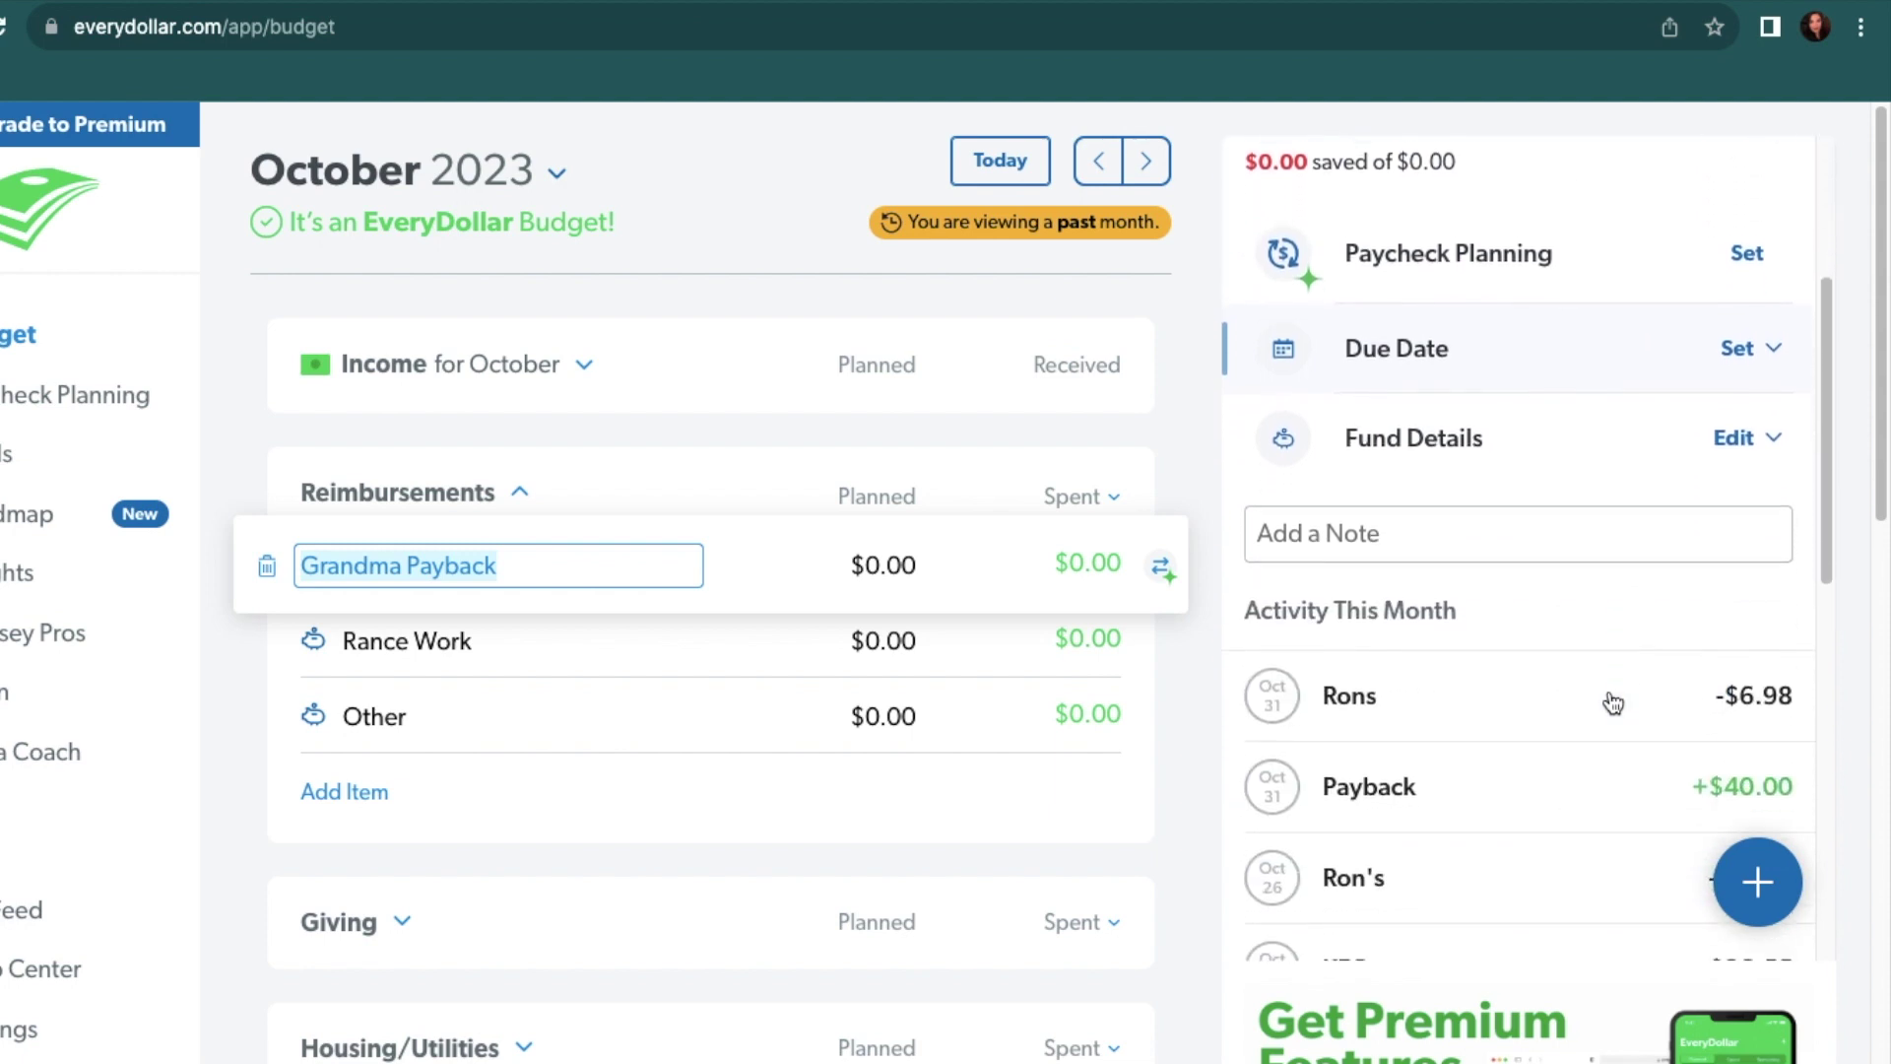
pyautogui.scroll(4, 1612, 701)
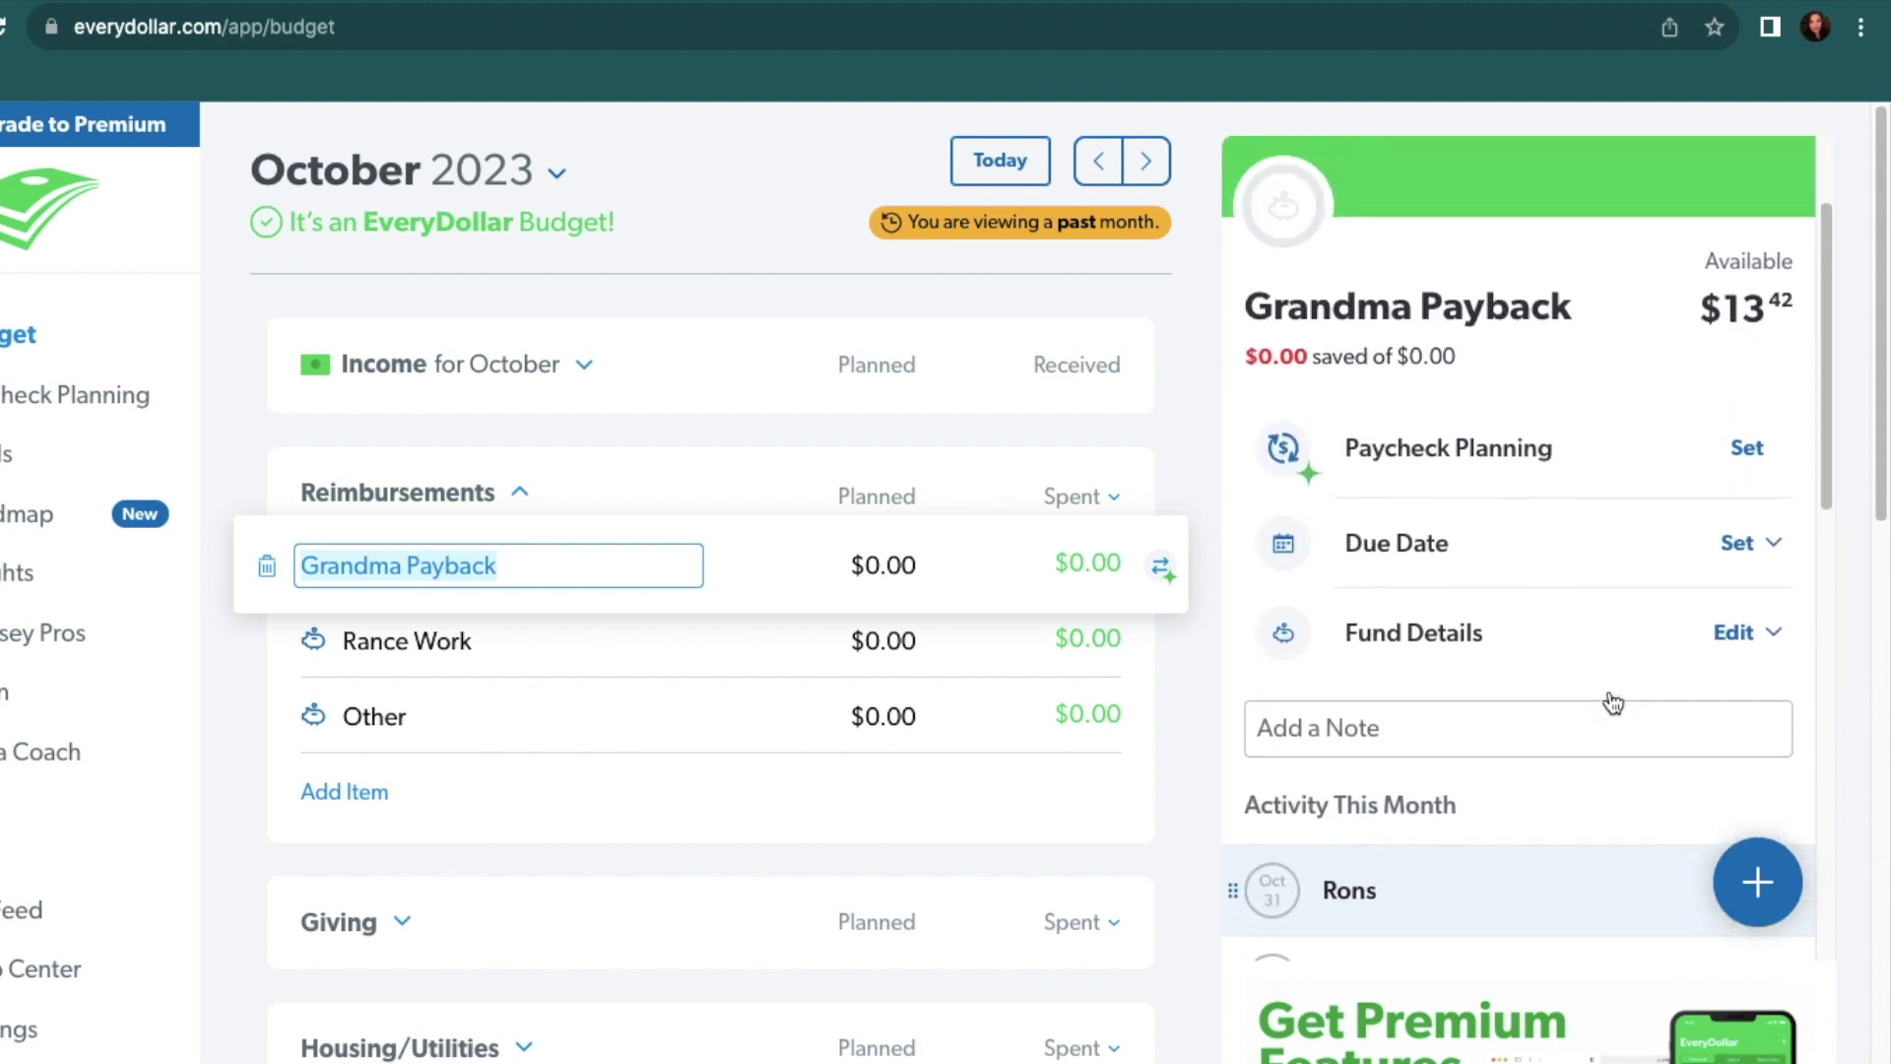
pyautogui.scroll(1, 1609, 701)
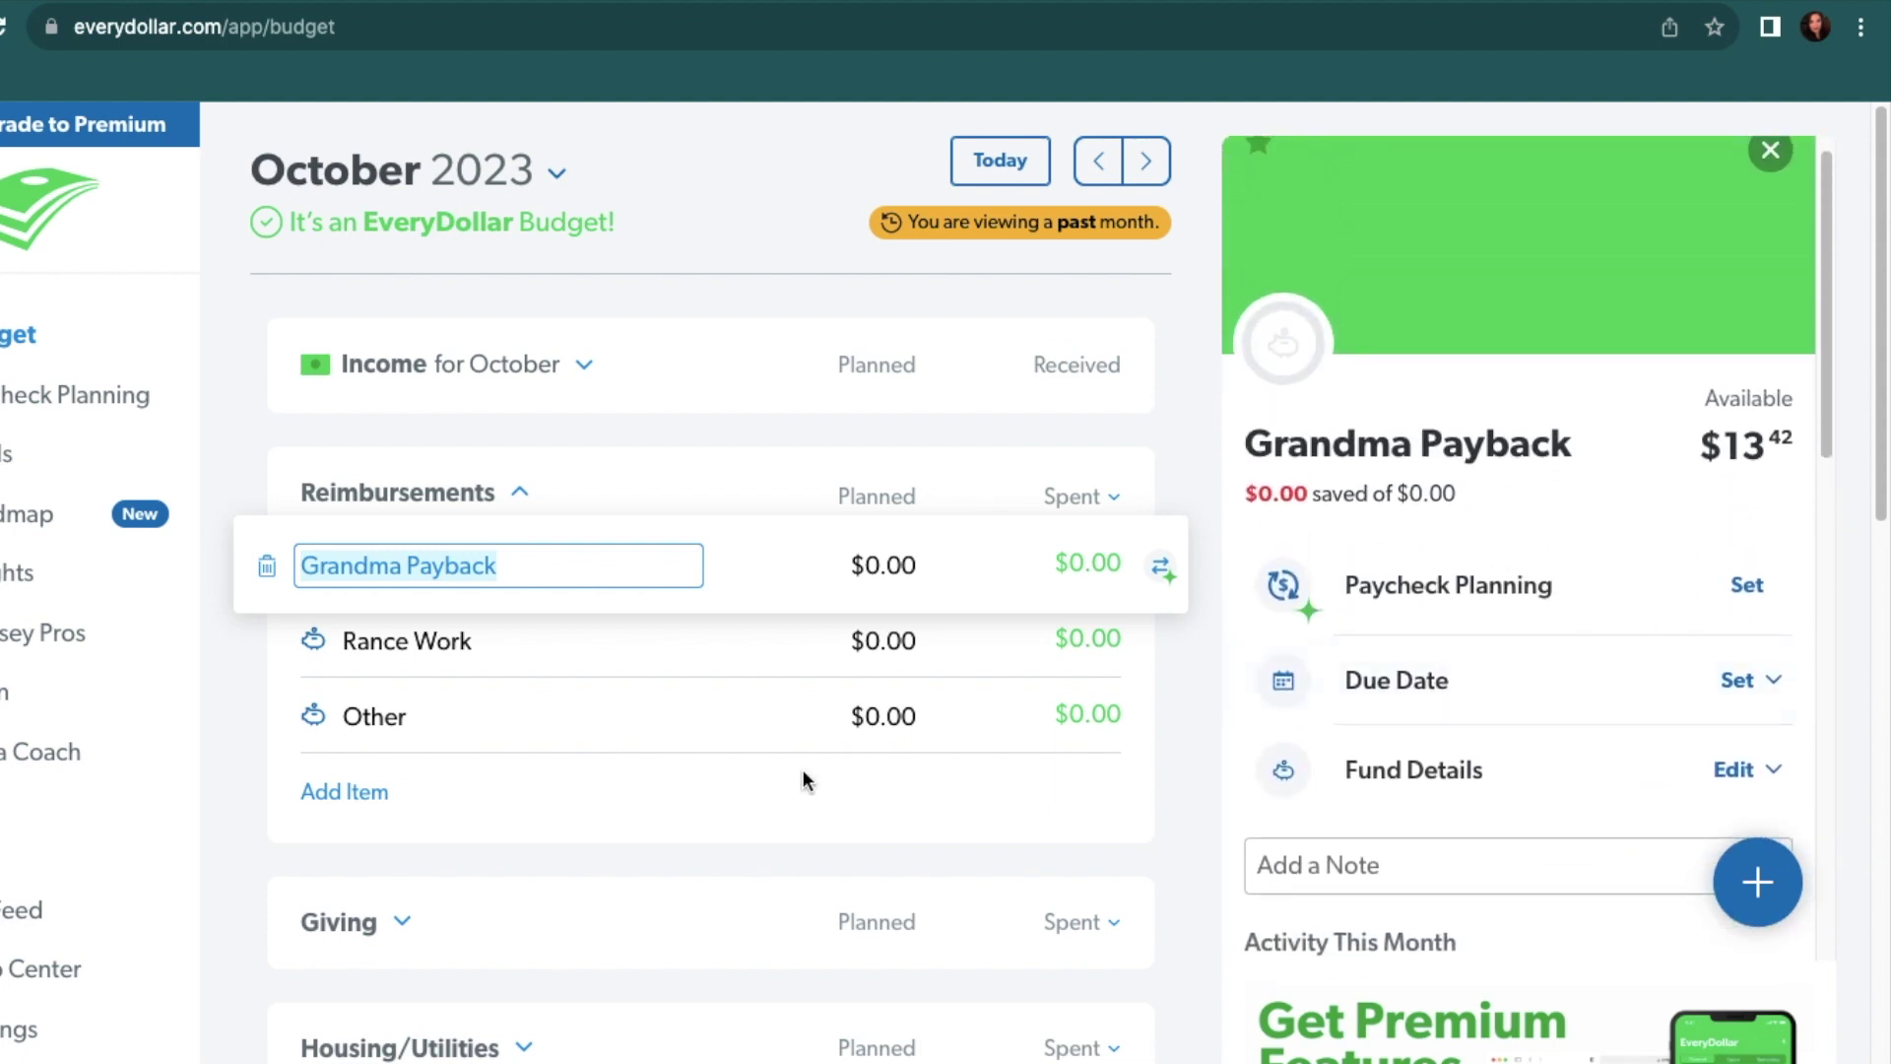
# Review the note and activity of the work reimbursement item, check the Other item, and collapse Reimbursements
pyautogui.click(772, 640)
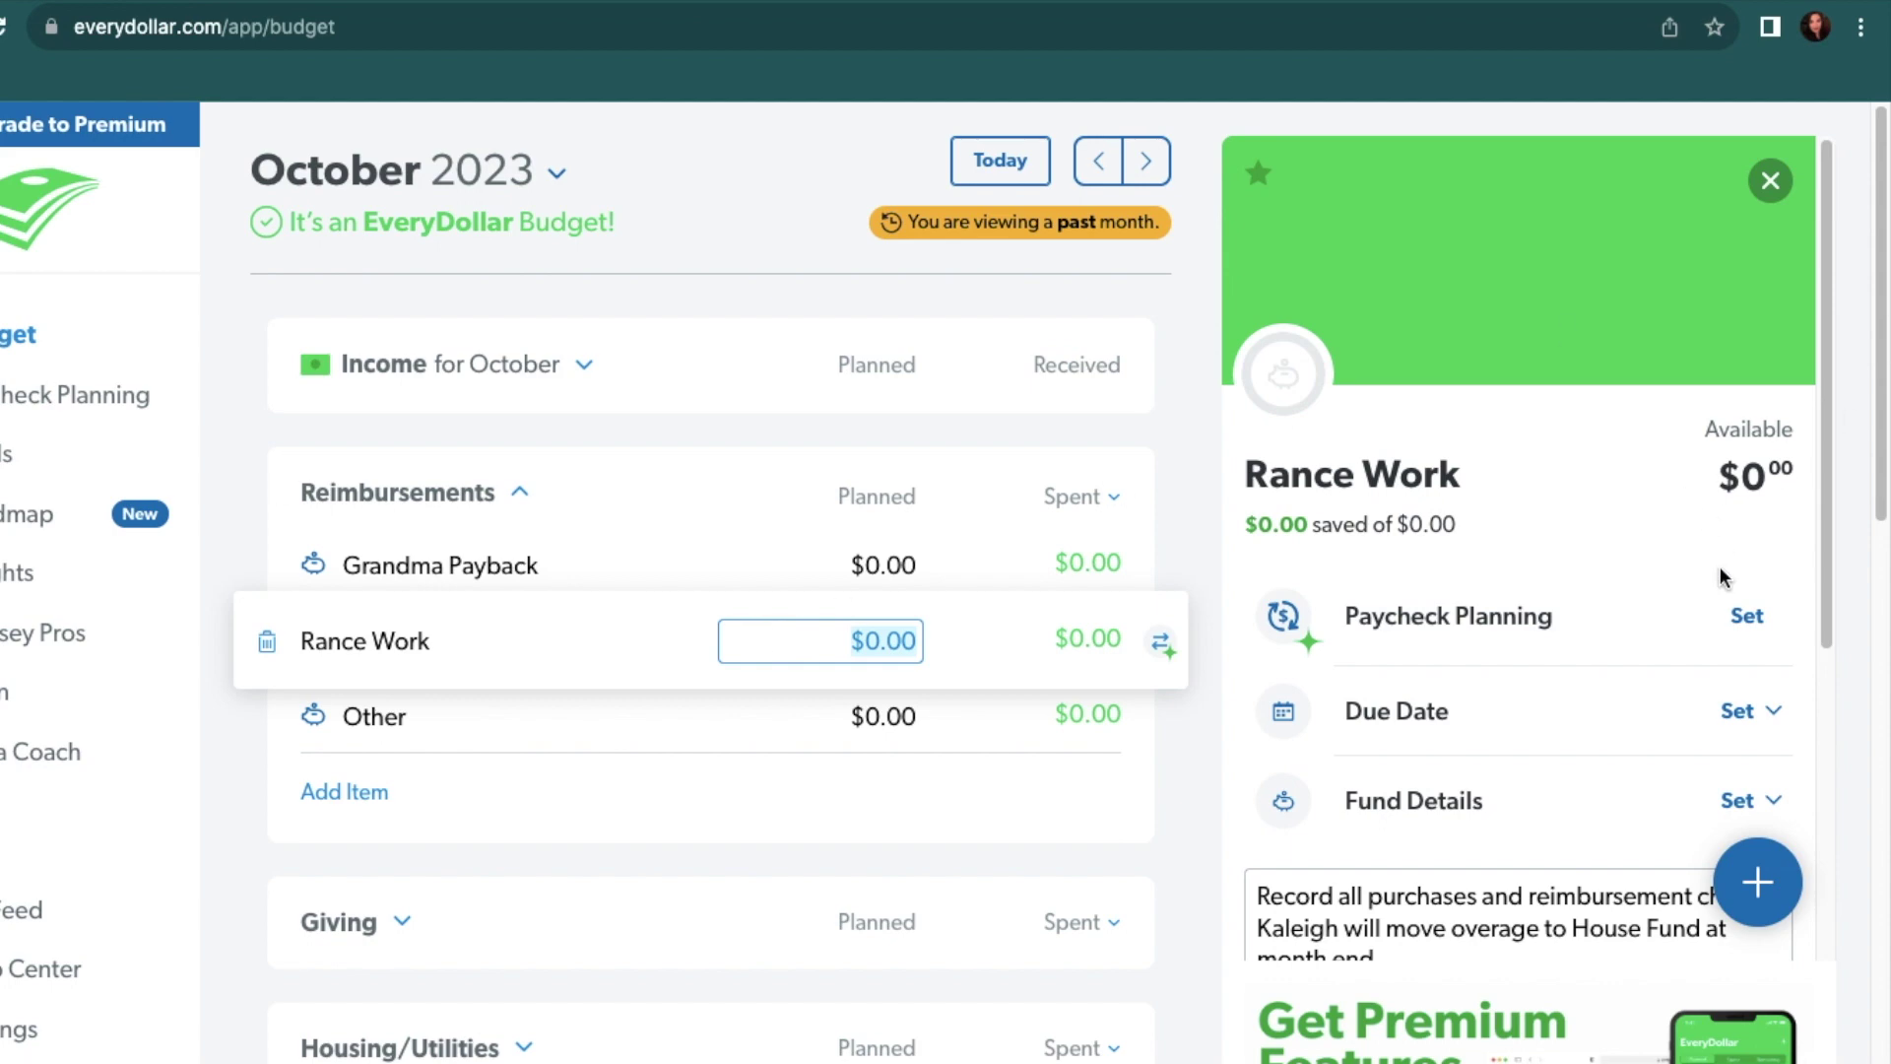
pyautogui.scroll(-7, 1720, 576)
pyautogui.scroll(7, 1724, 579)
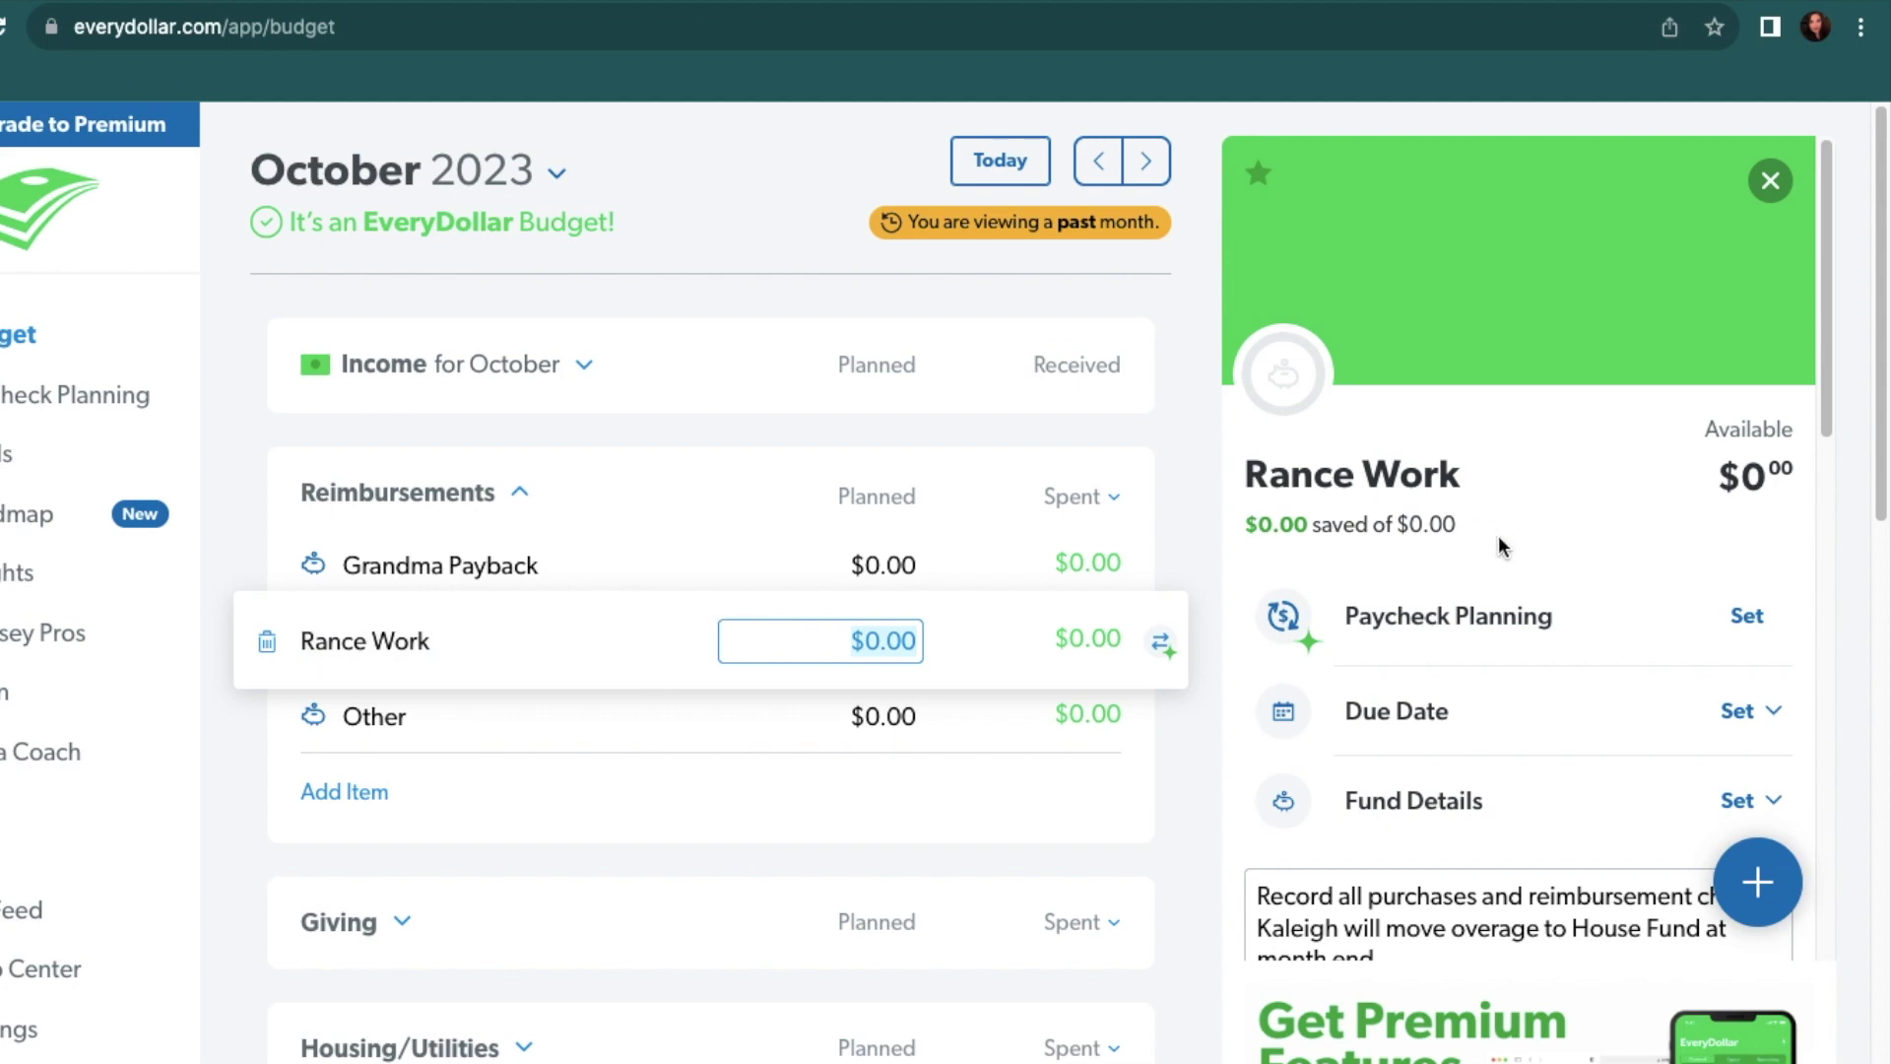
pyautogui.scroll(-2, 1495, 559)
pyautogui.scroll(-1, 1495, 559)
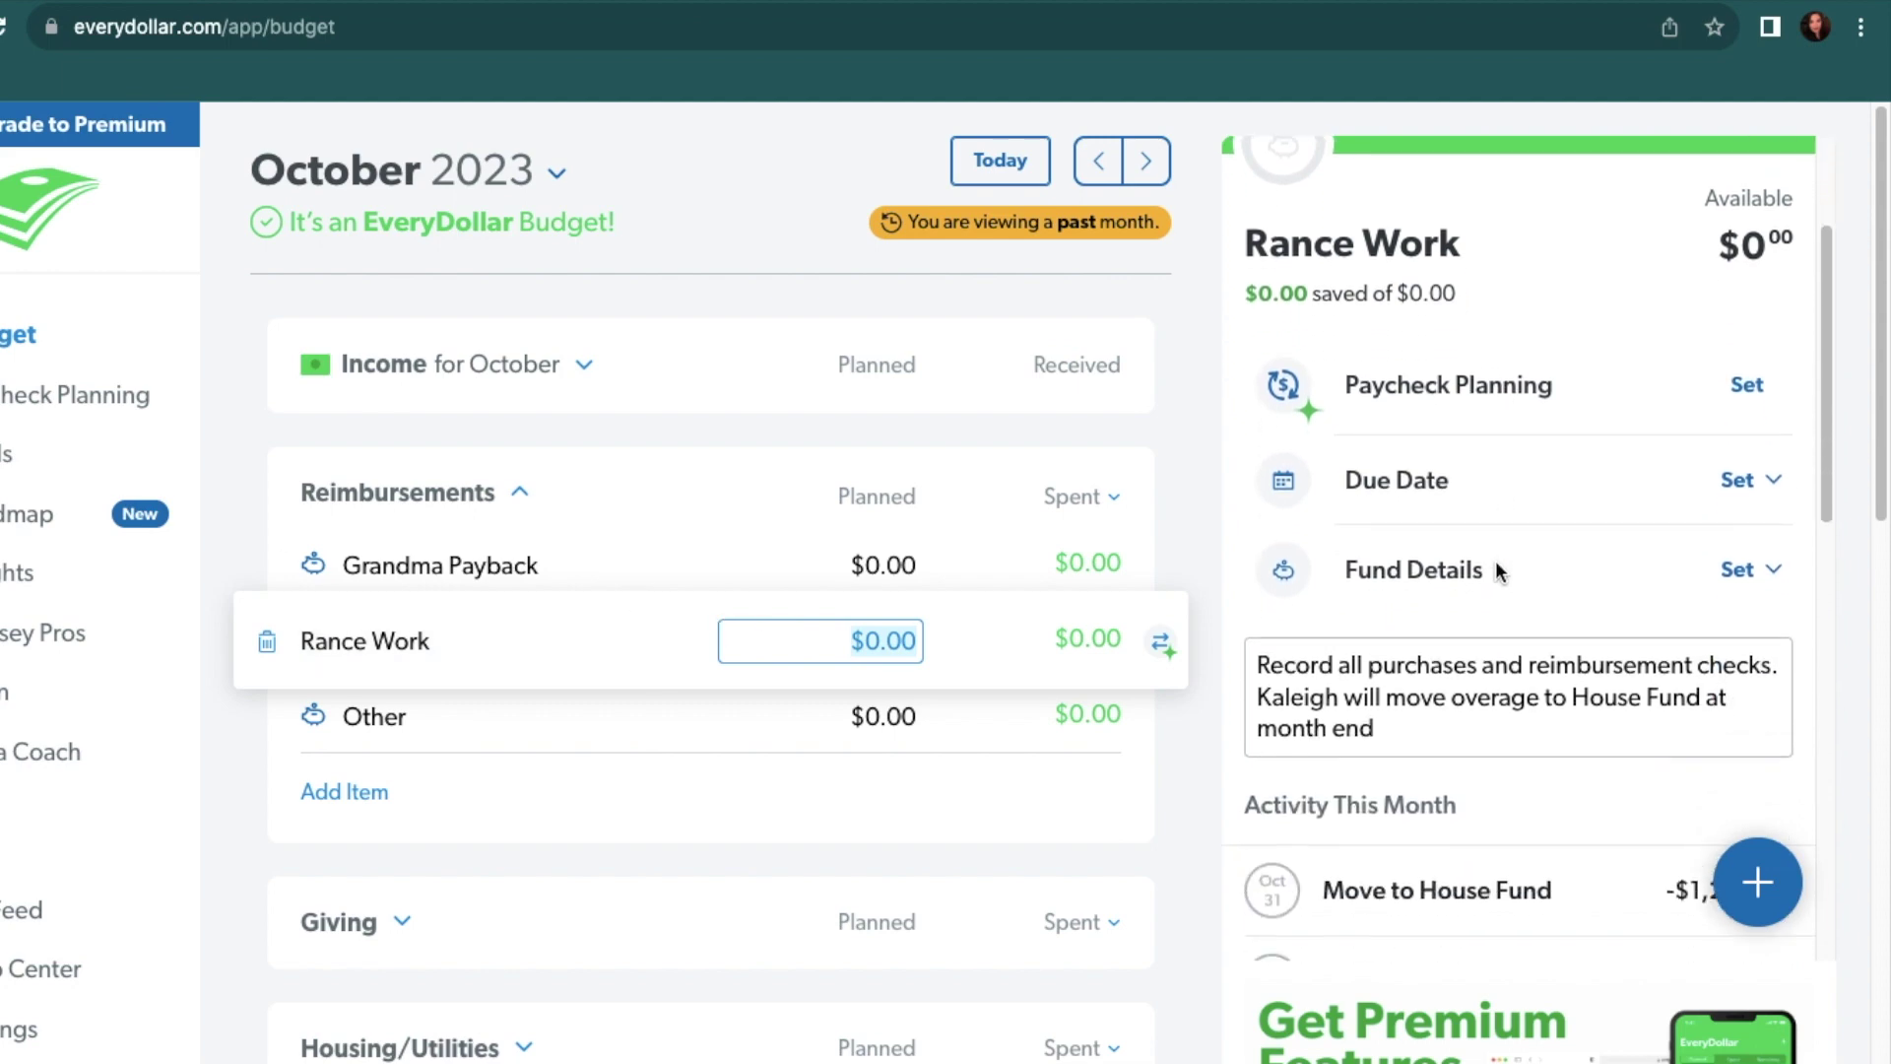
pyautogui.scroll(-1, 1496, 566)
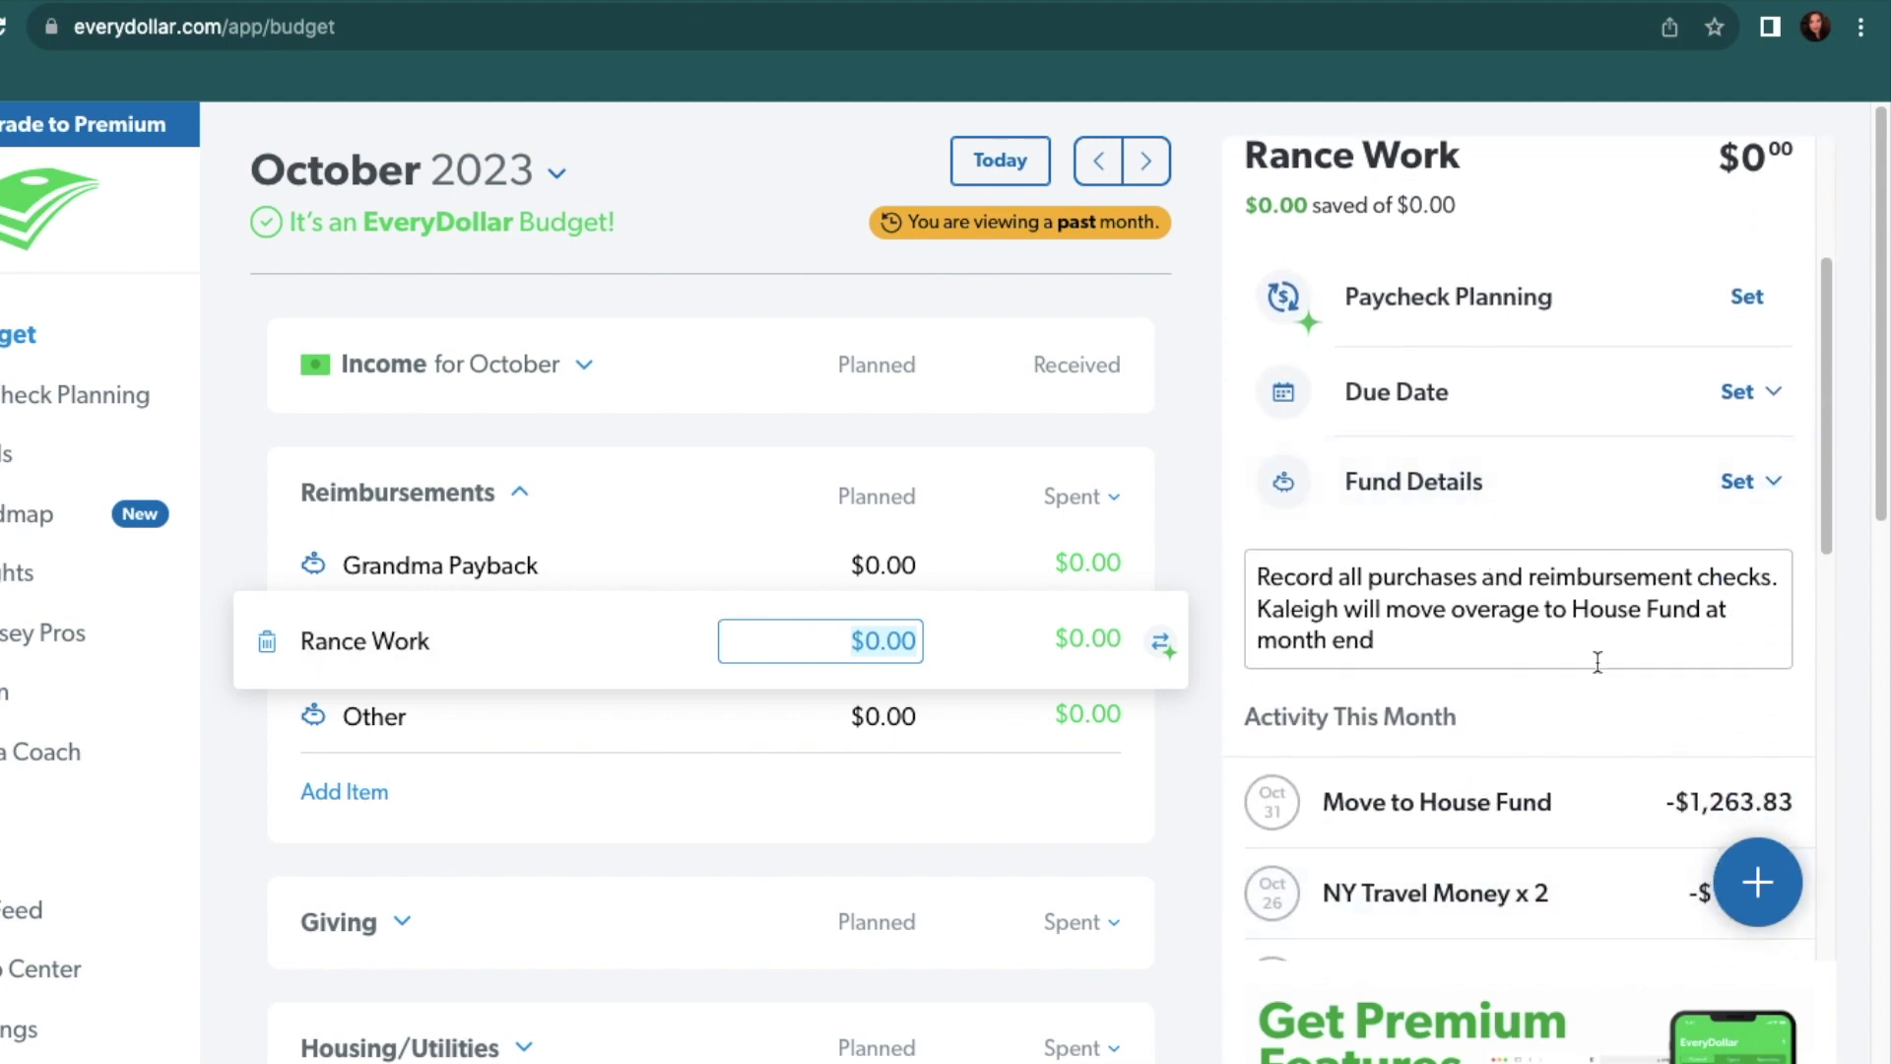
pyautogui.scroll(4, 1595, 662)
pyautogui.click(699, 733)
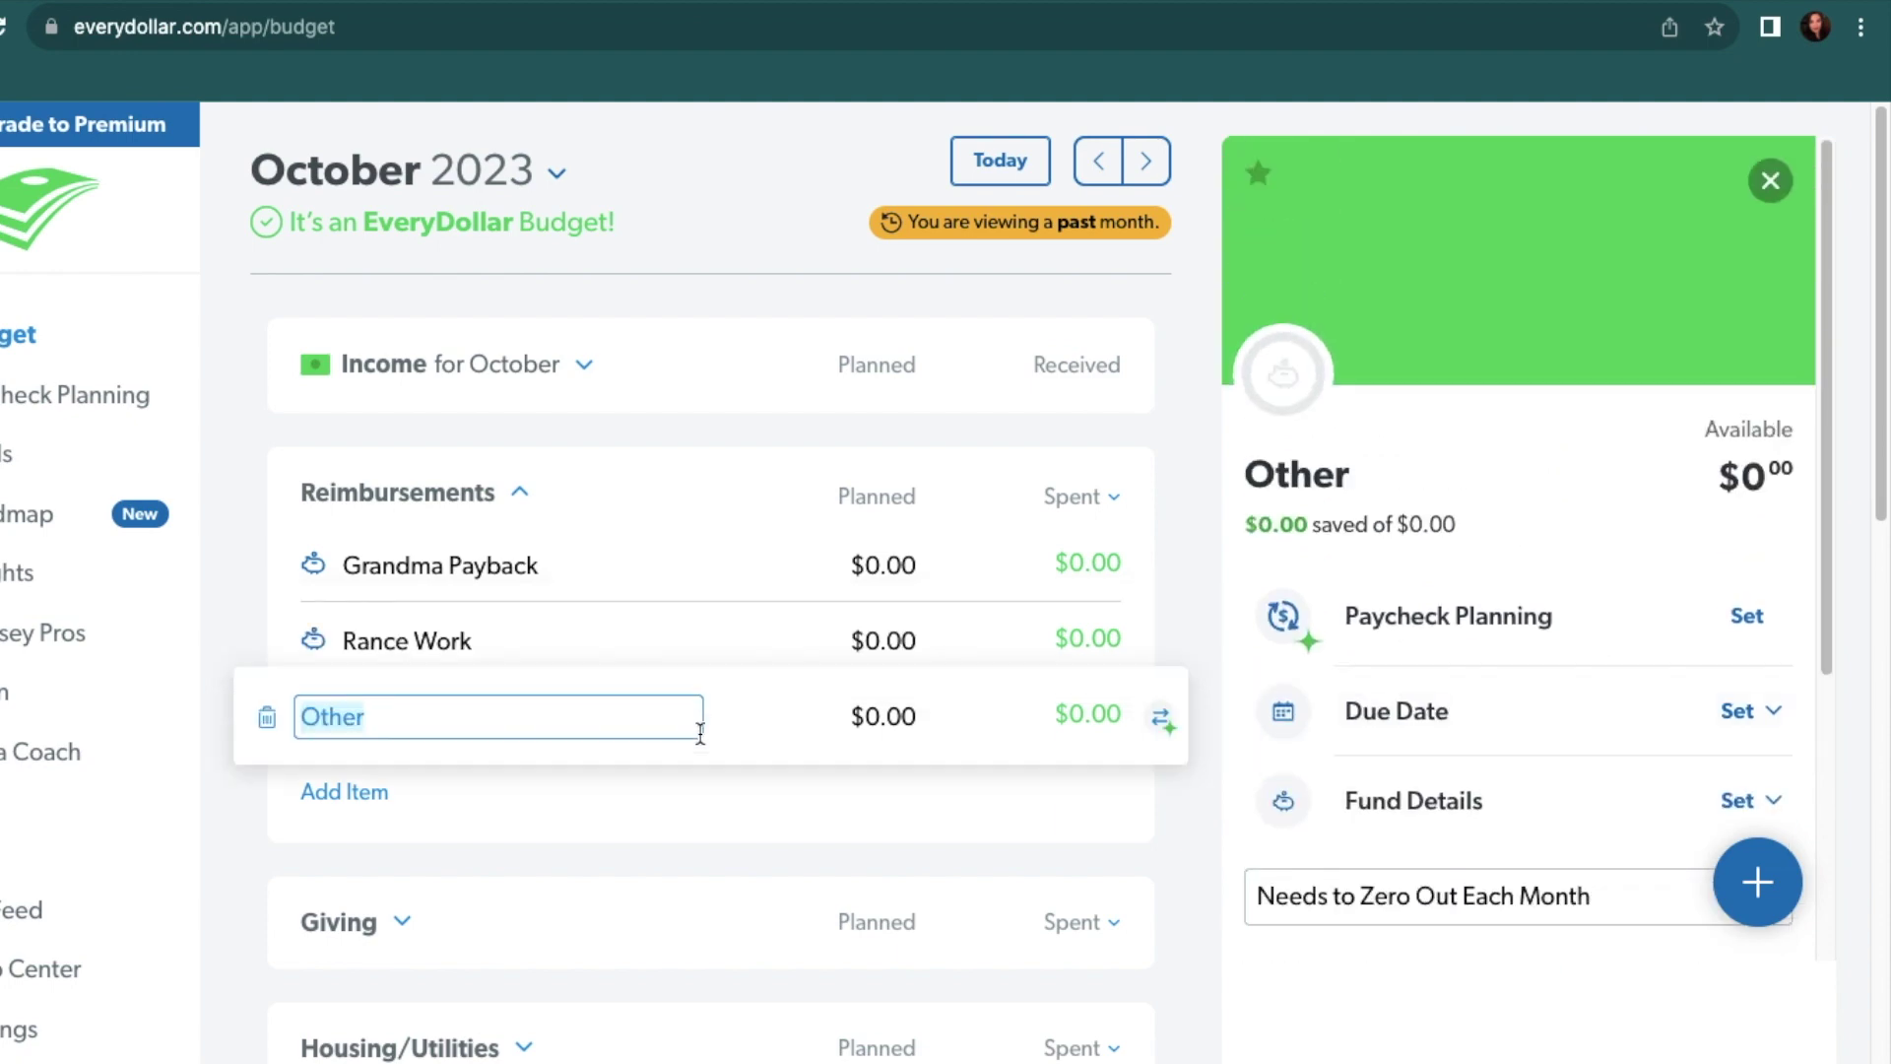
pyautogui.click(520, 493)
# Expand the Giving group and review the Gifts fund's note and monthly activity
pyautogui.click(404, 619)
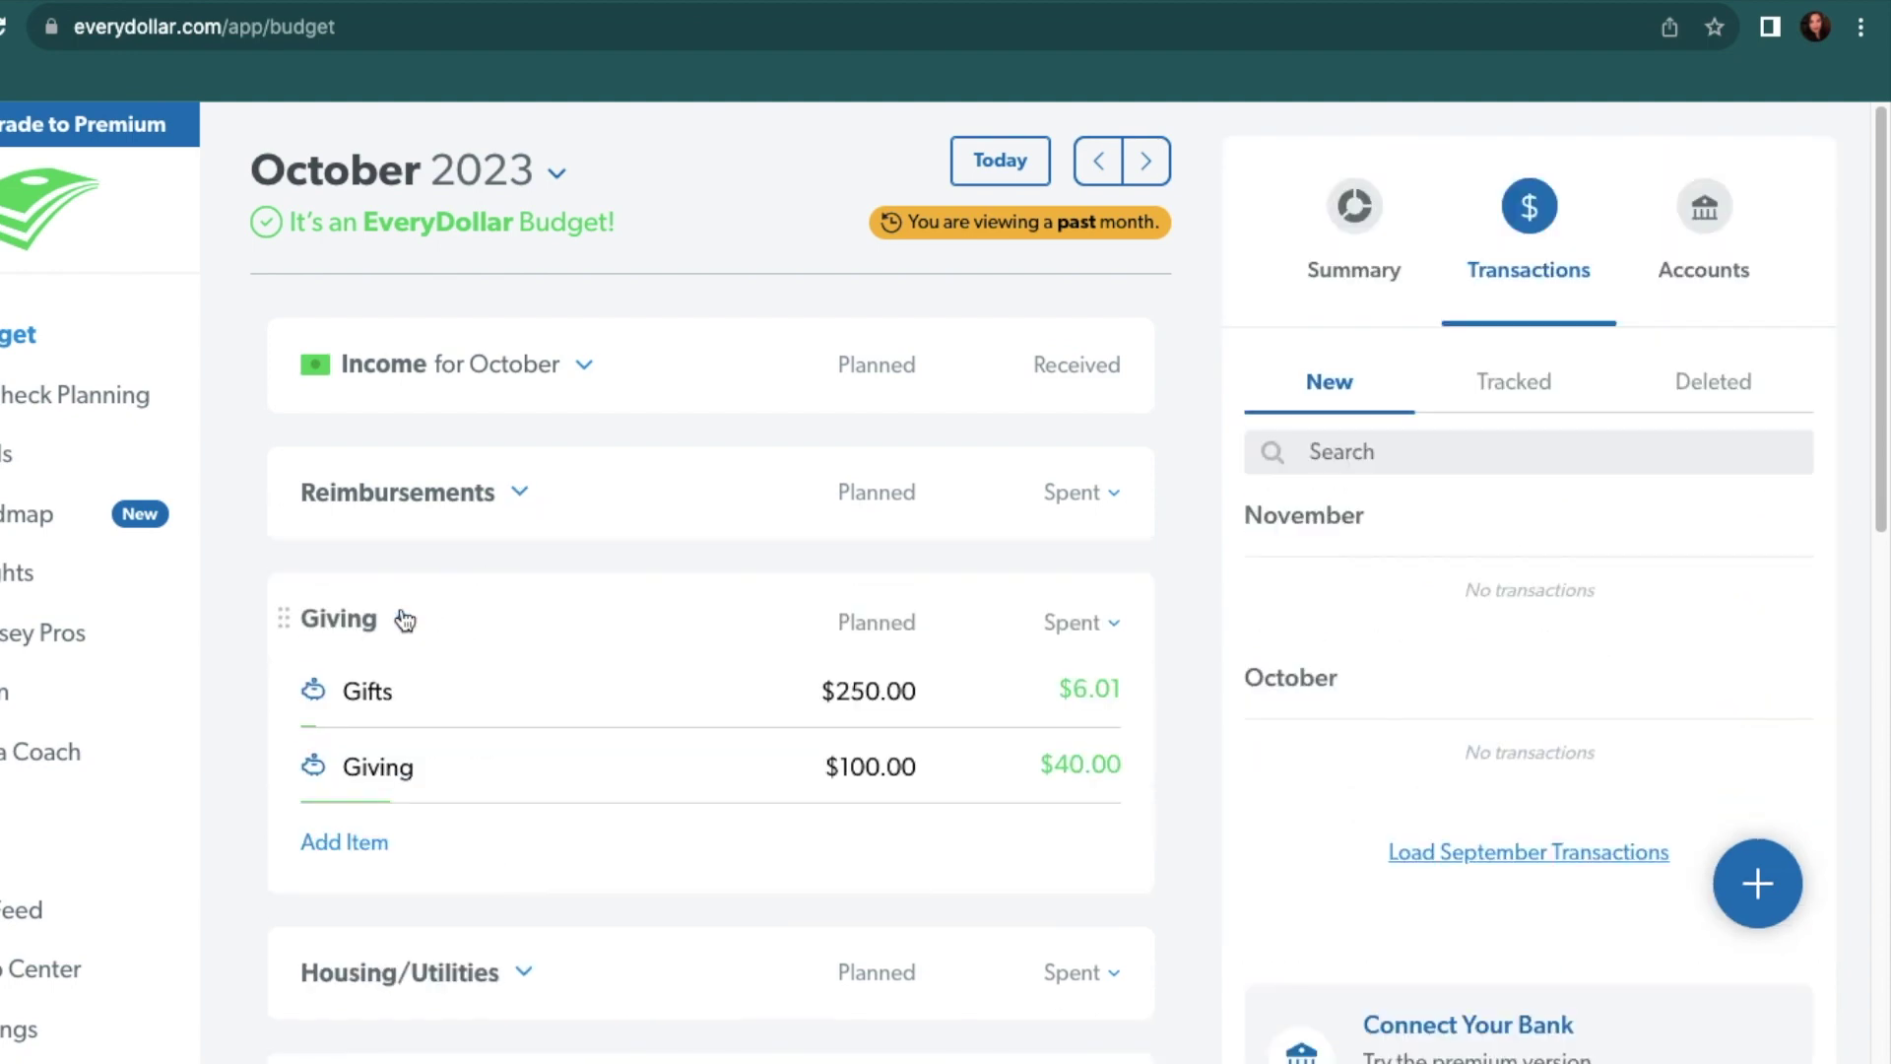
pyautogui.click(462, 683)
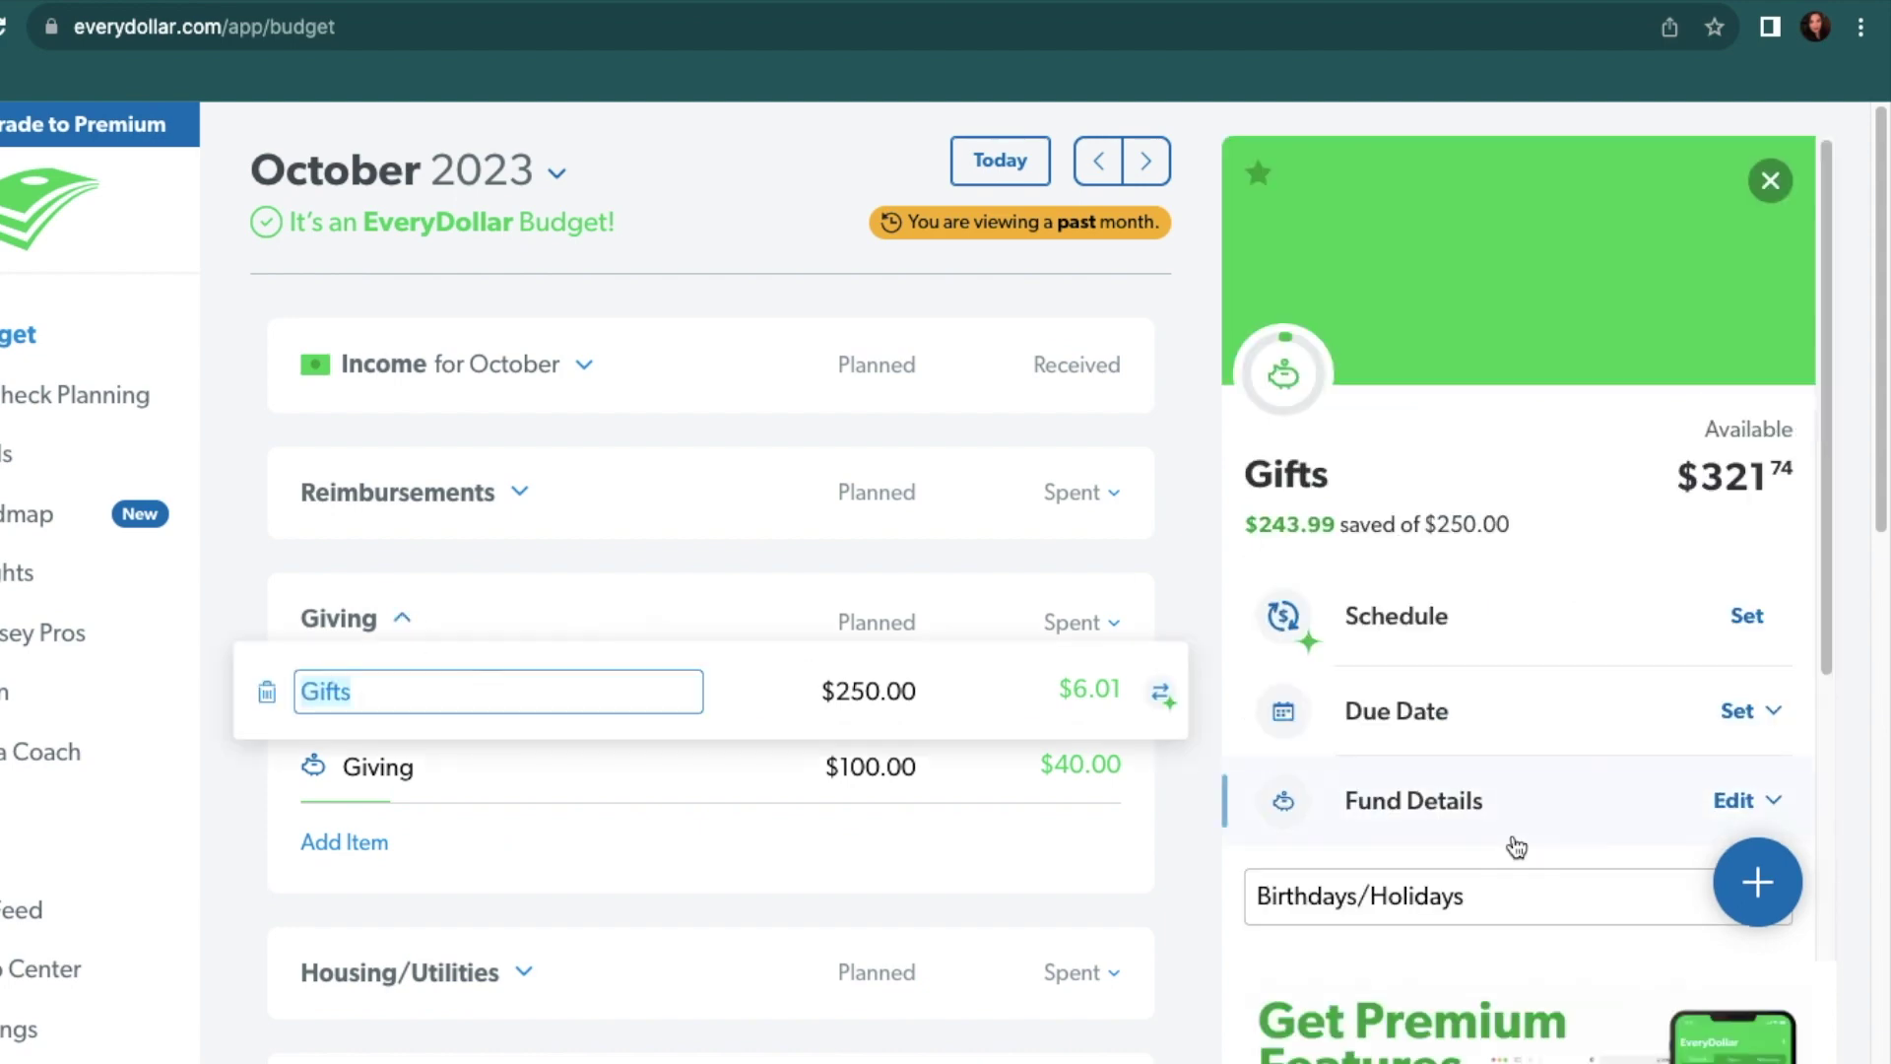
pyautogui.scroll(-5, 1511, 842)
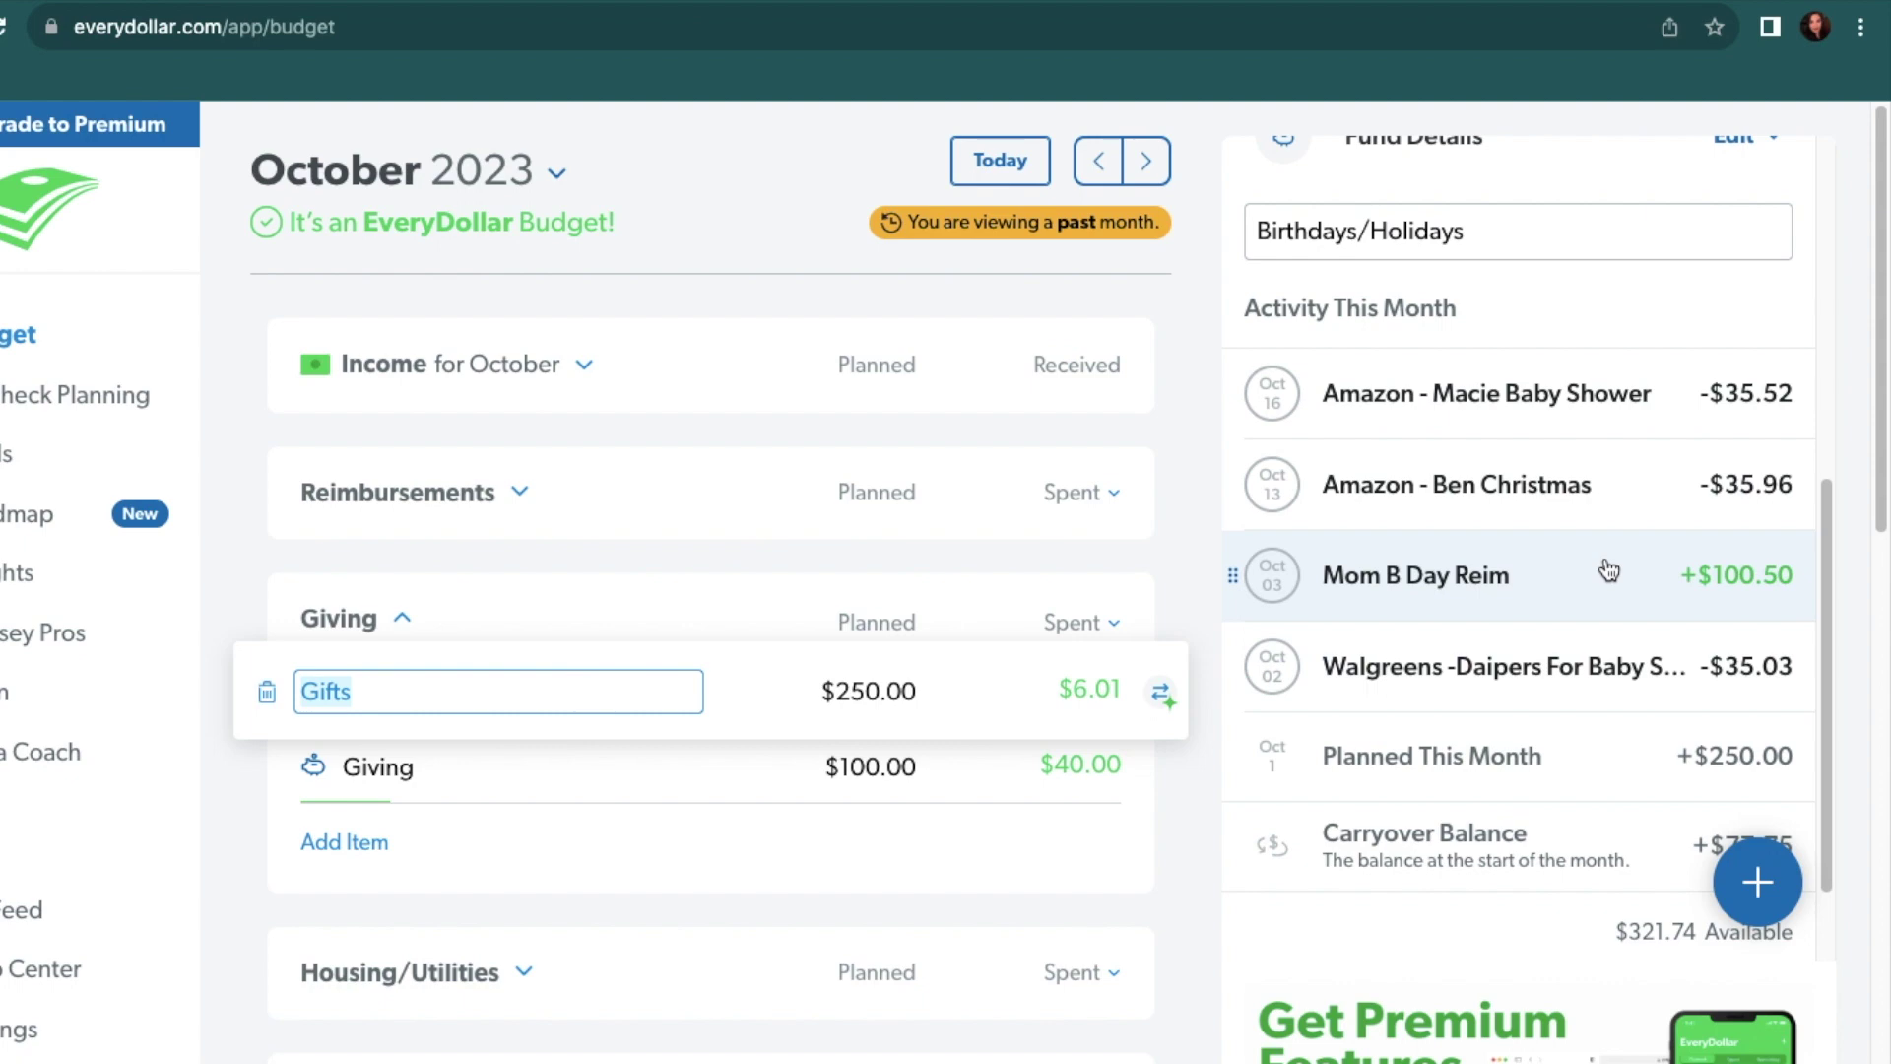
pyautogui.scroll(6, 1609, 571)
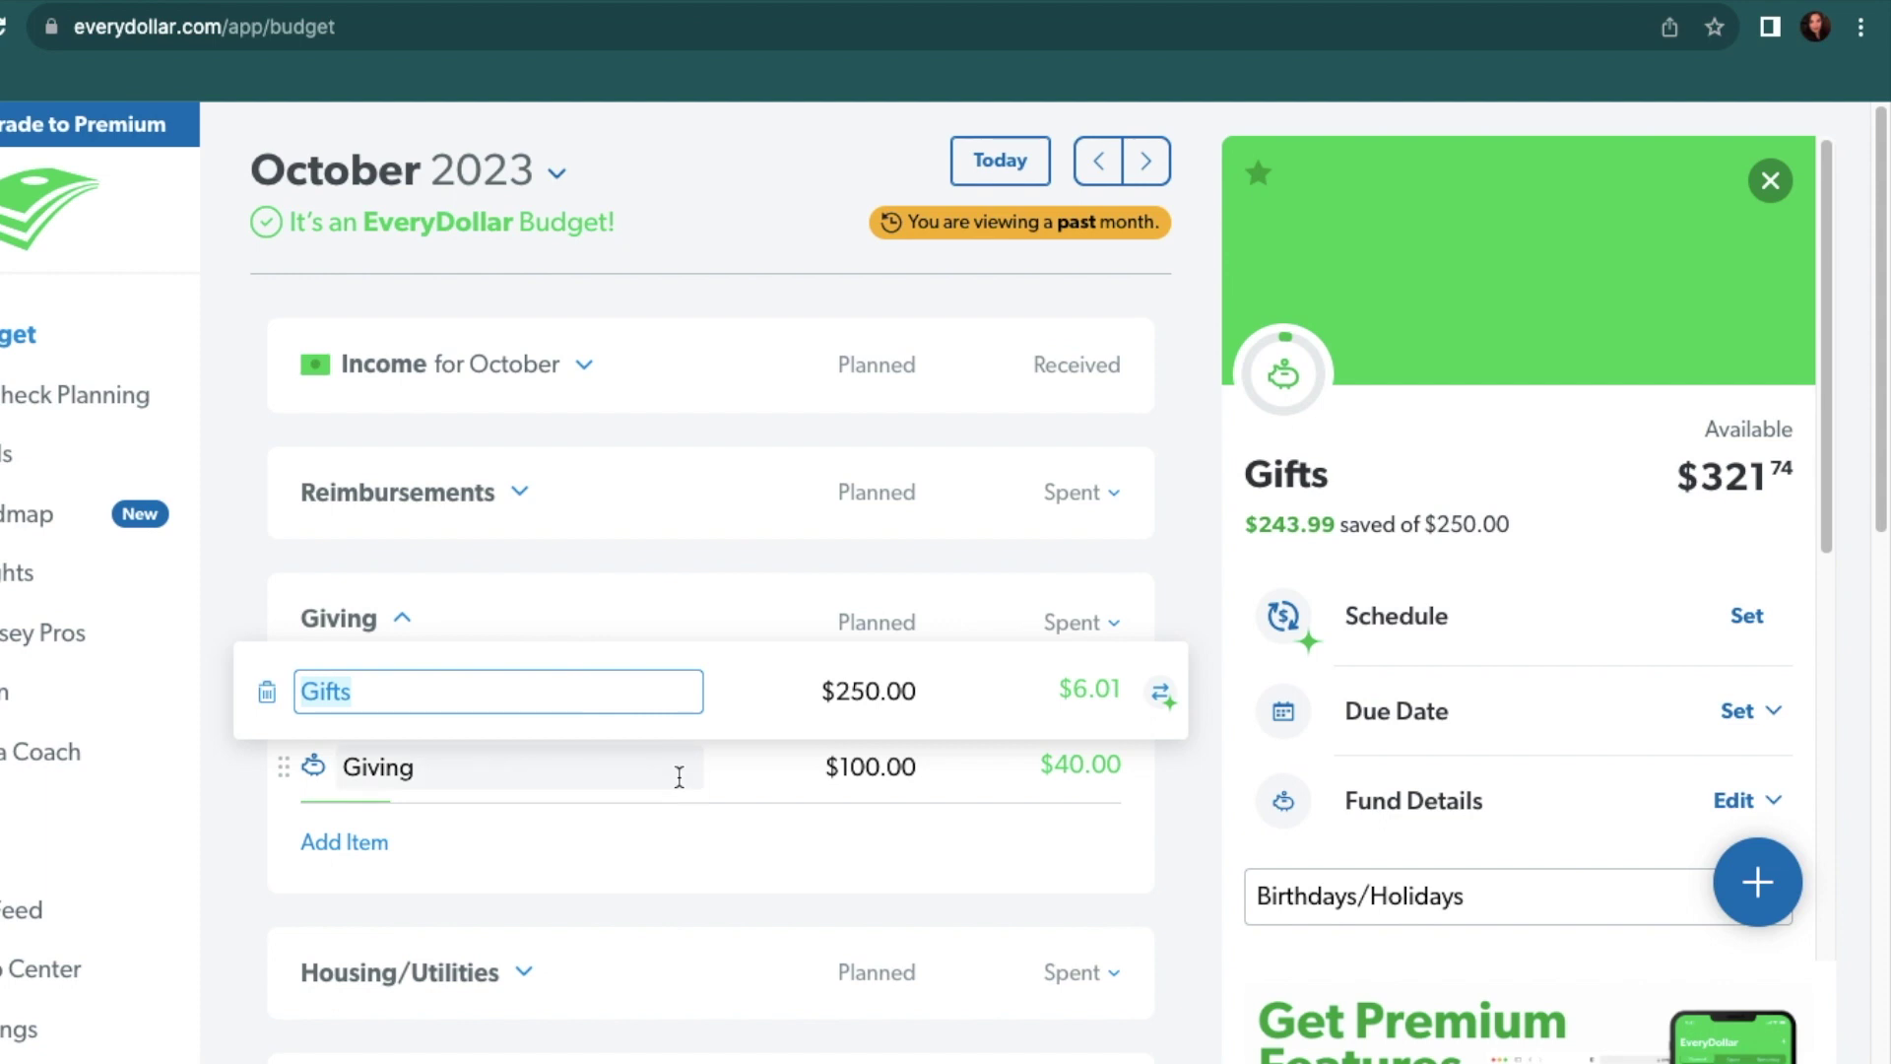
# Review the Giving fund's note and monthly activity, and collapse the Giving group
pyautogui.click(678, 772)
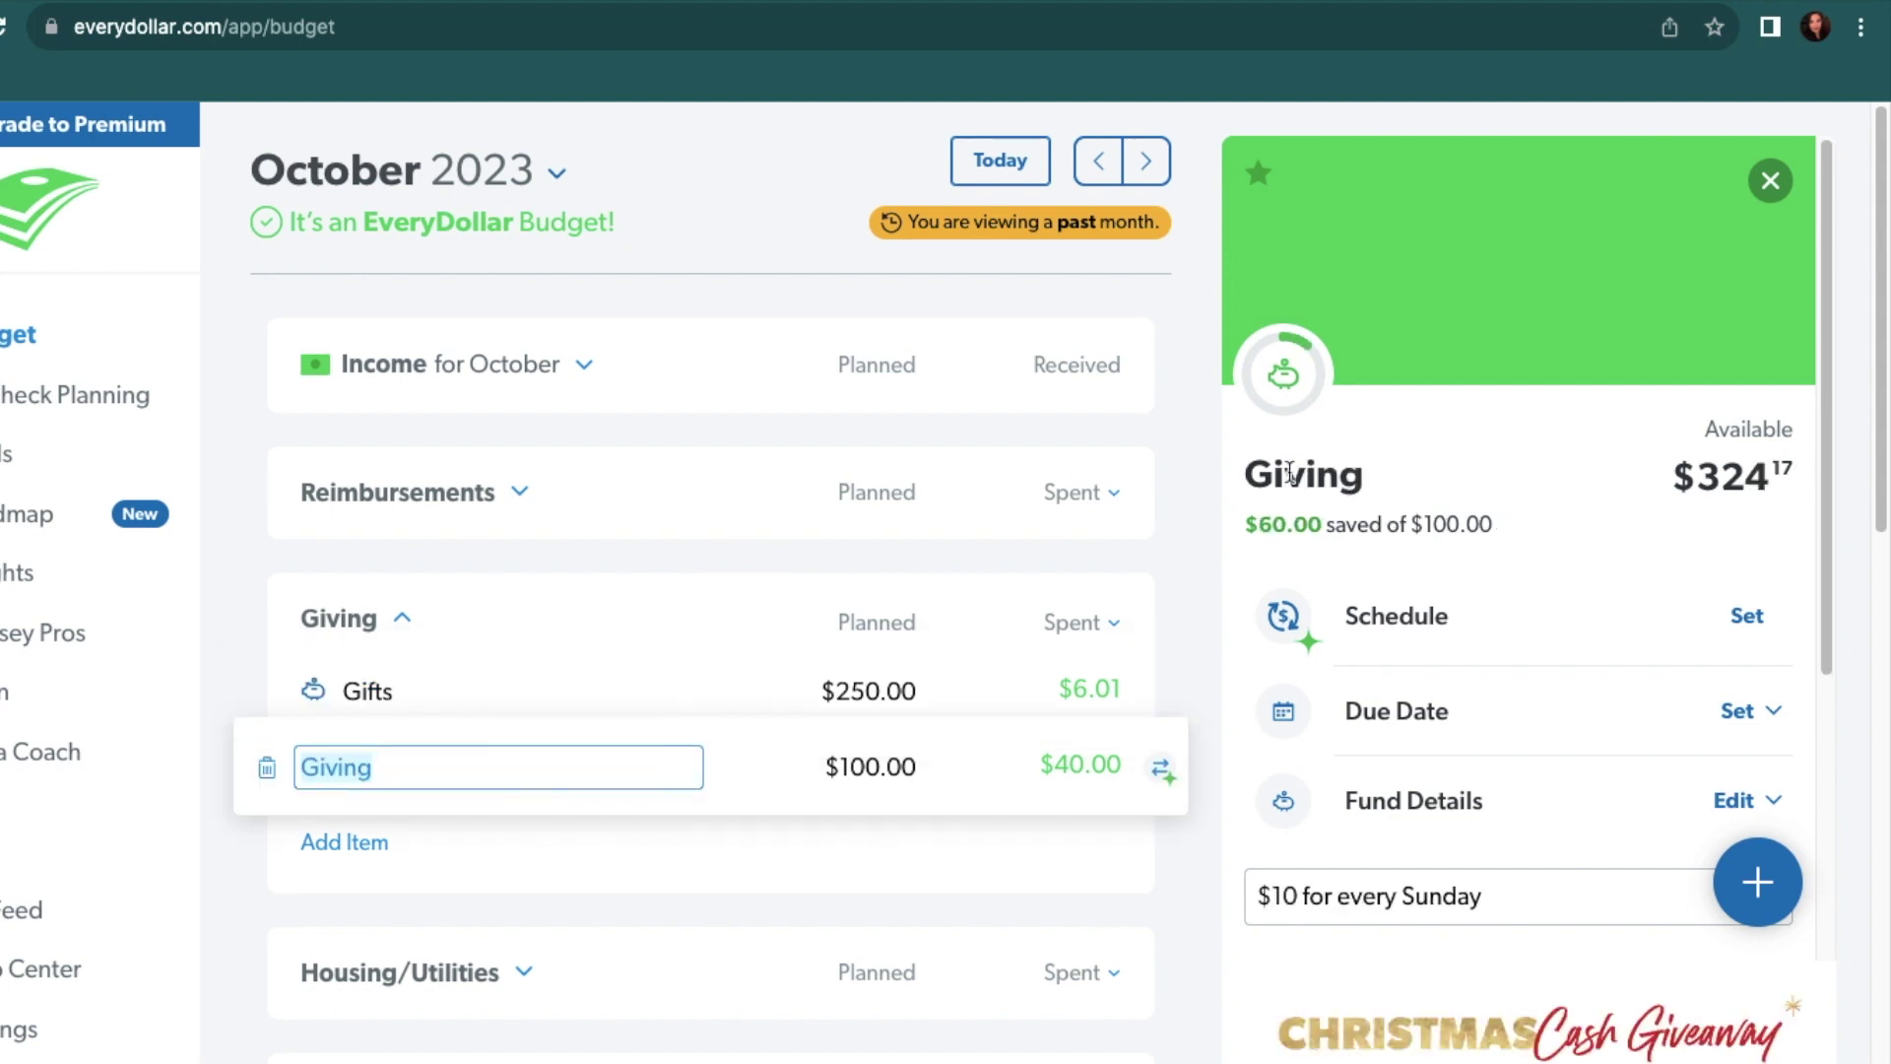
pyautogui.scroll(-8, 1310, 734)
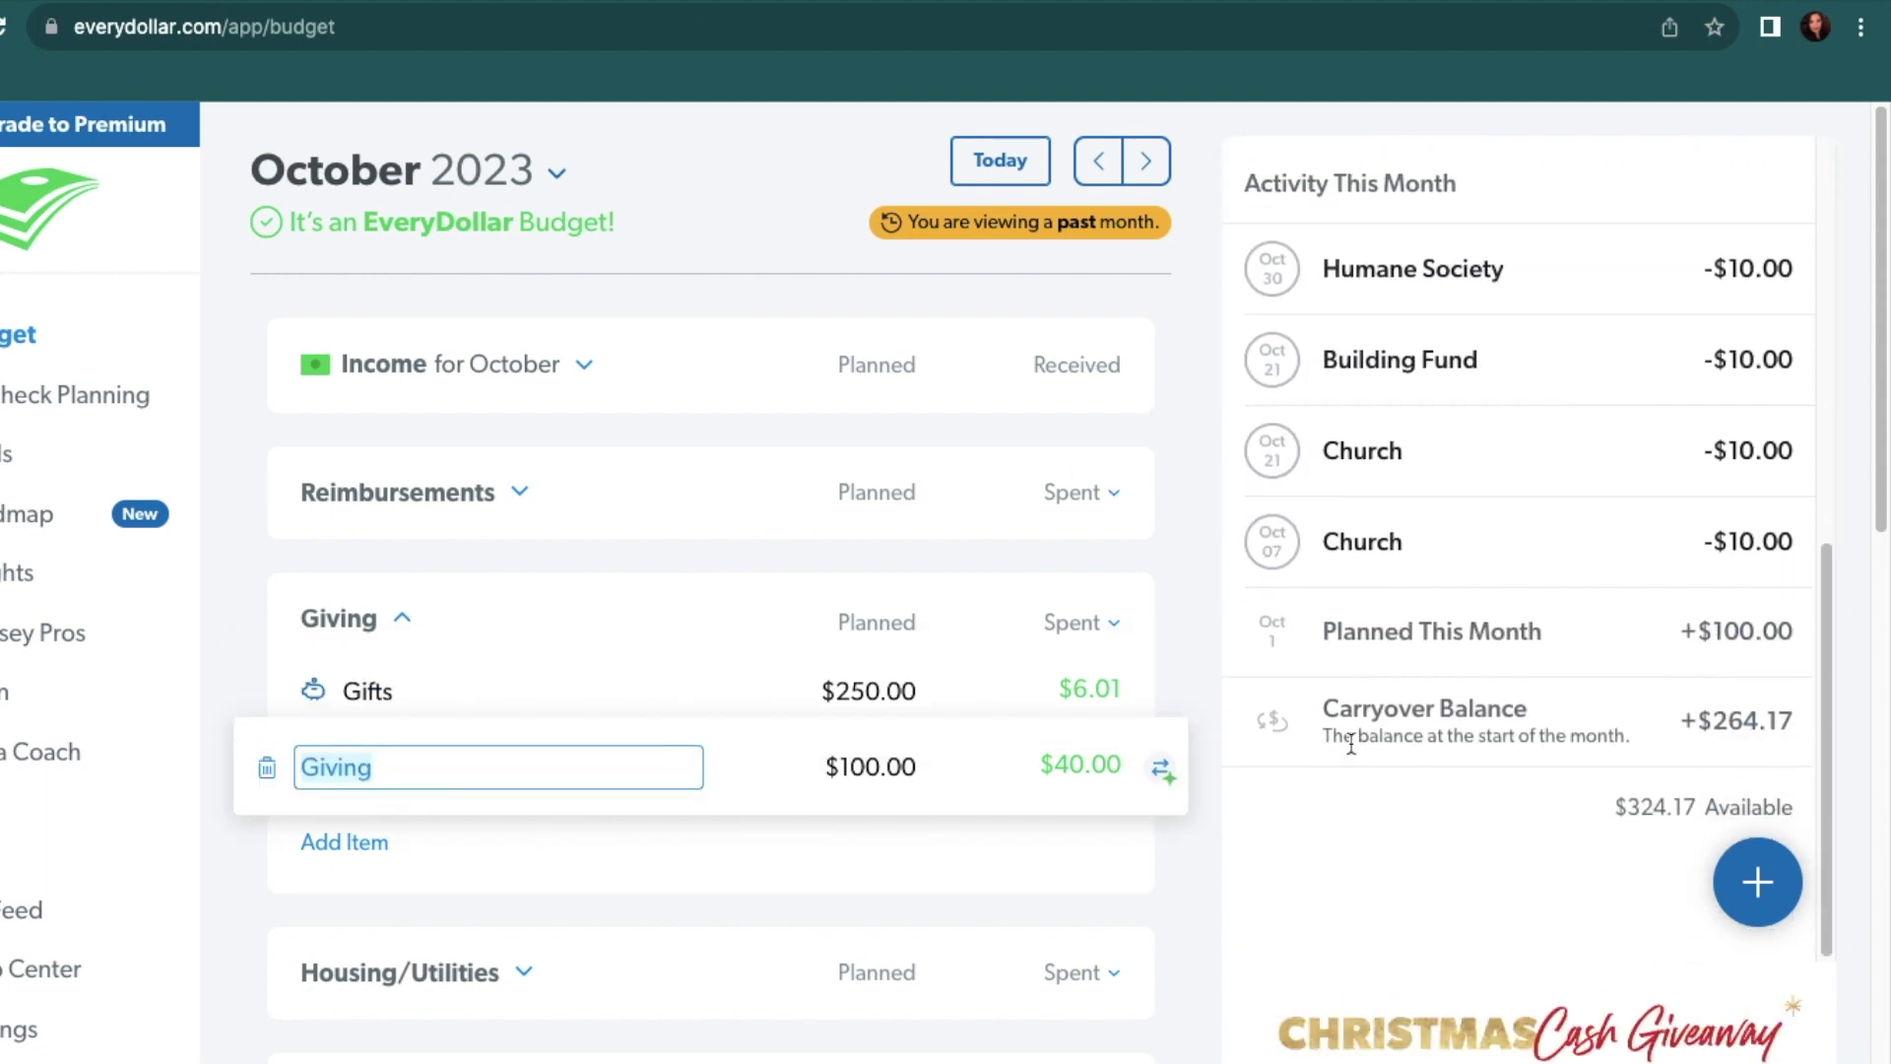
pyautogui.scroll(4, 1354, 754)
pyautogui.scroll(4, 1355, 800)
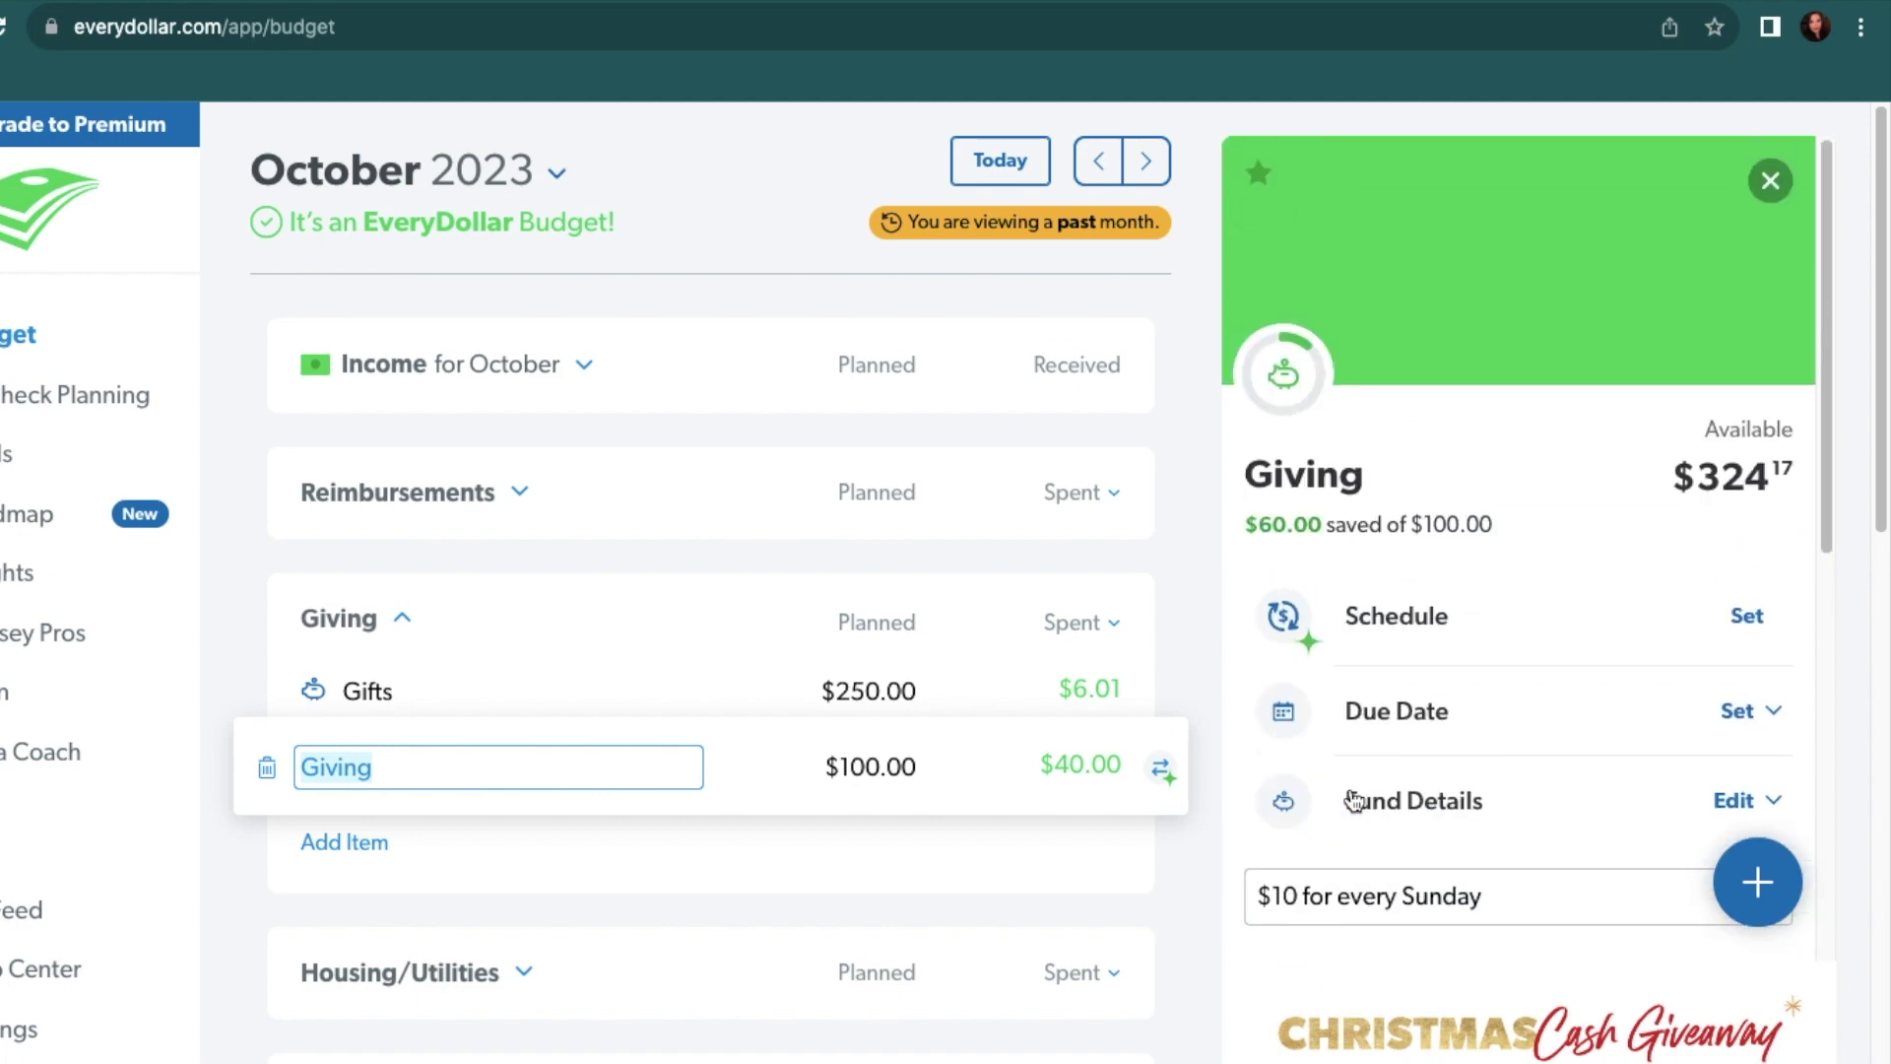
pyautogui.click(402, 626)
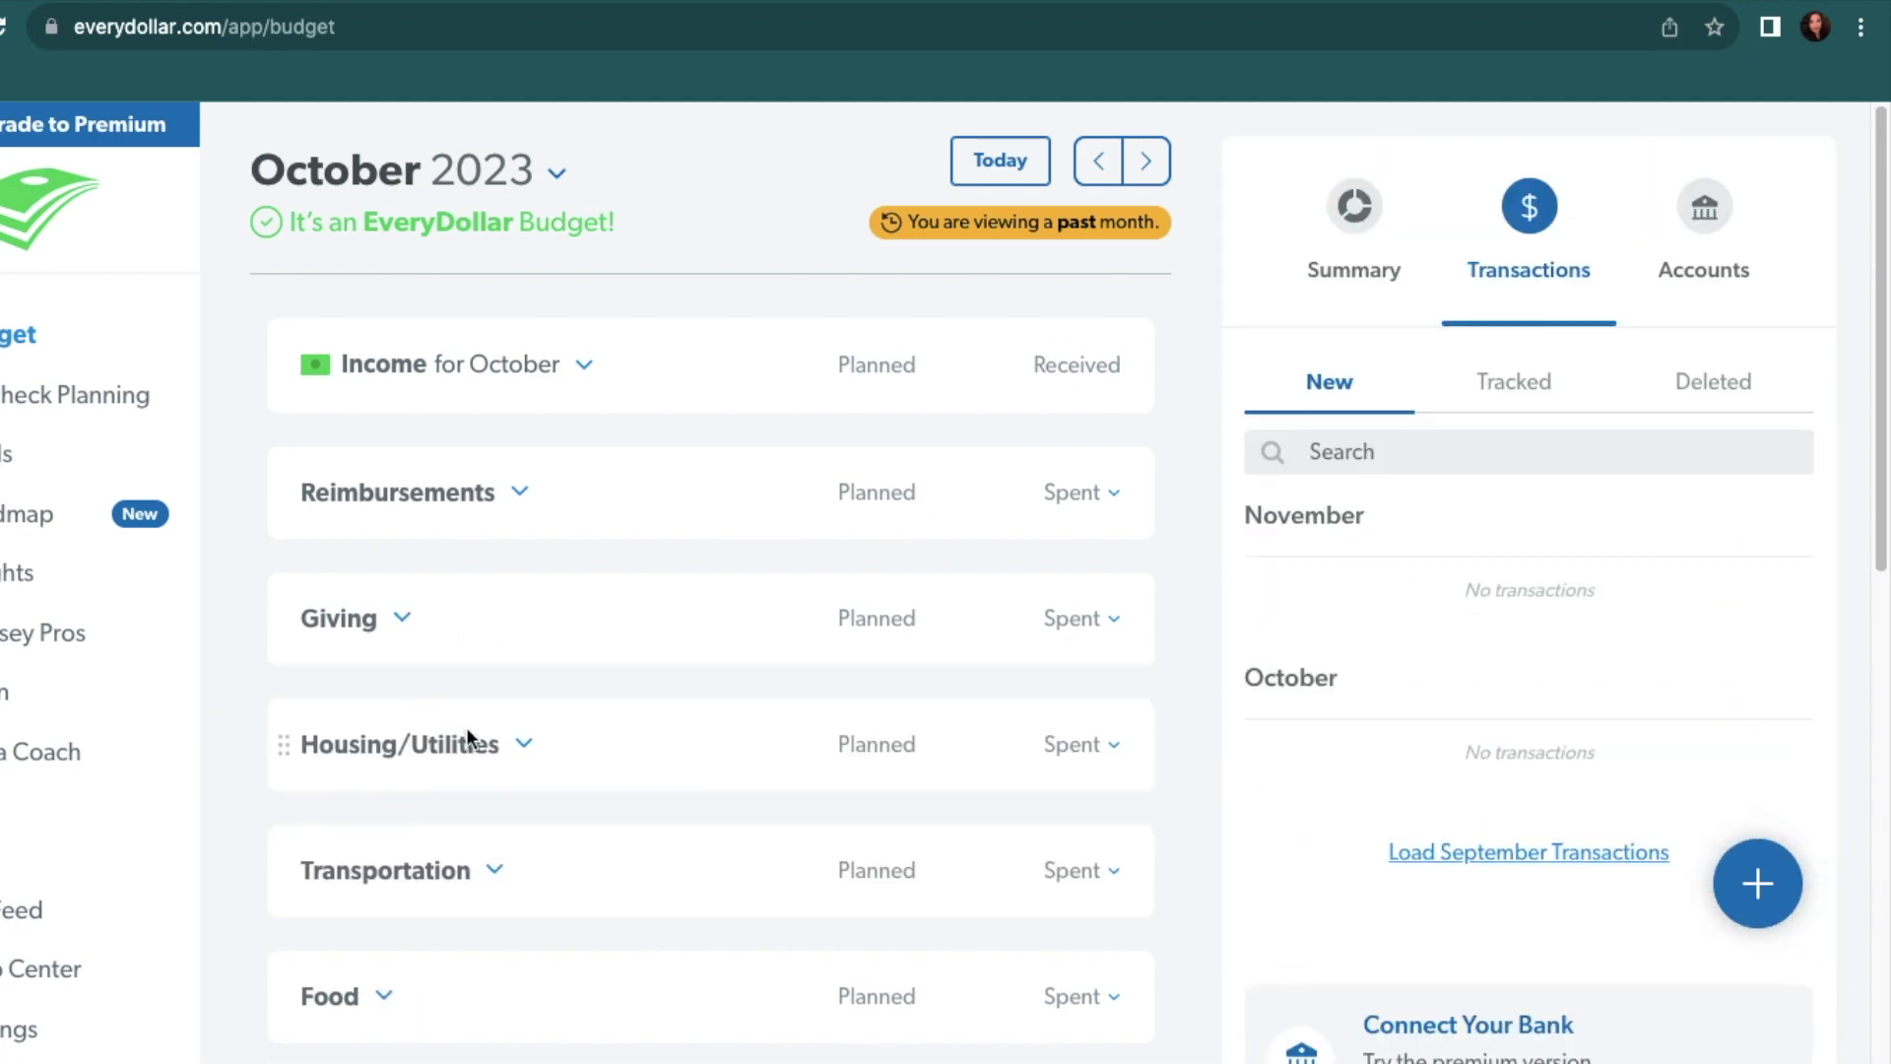
# Expand Housing/Utilities, review its bills and the Pet Care fund's goal note and activity, and collapse the group
pyautogui.click(528, 752)
pyautogui.scroll(-4, 529, 753)
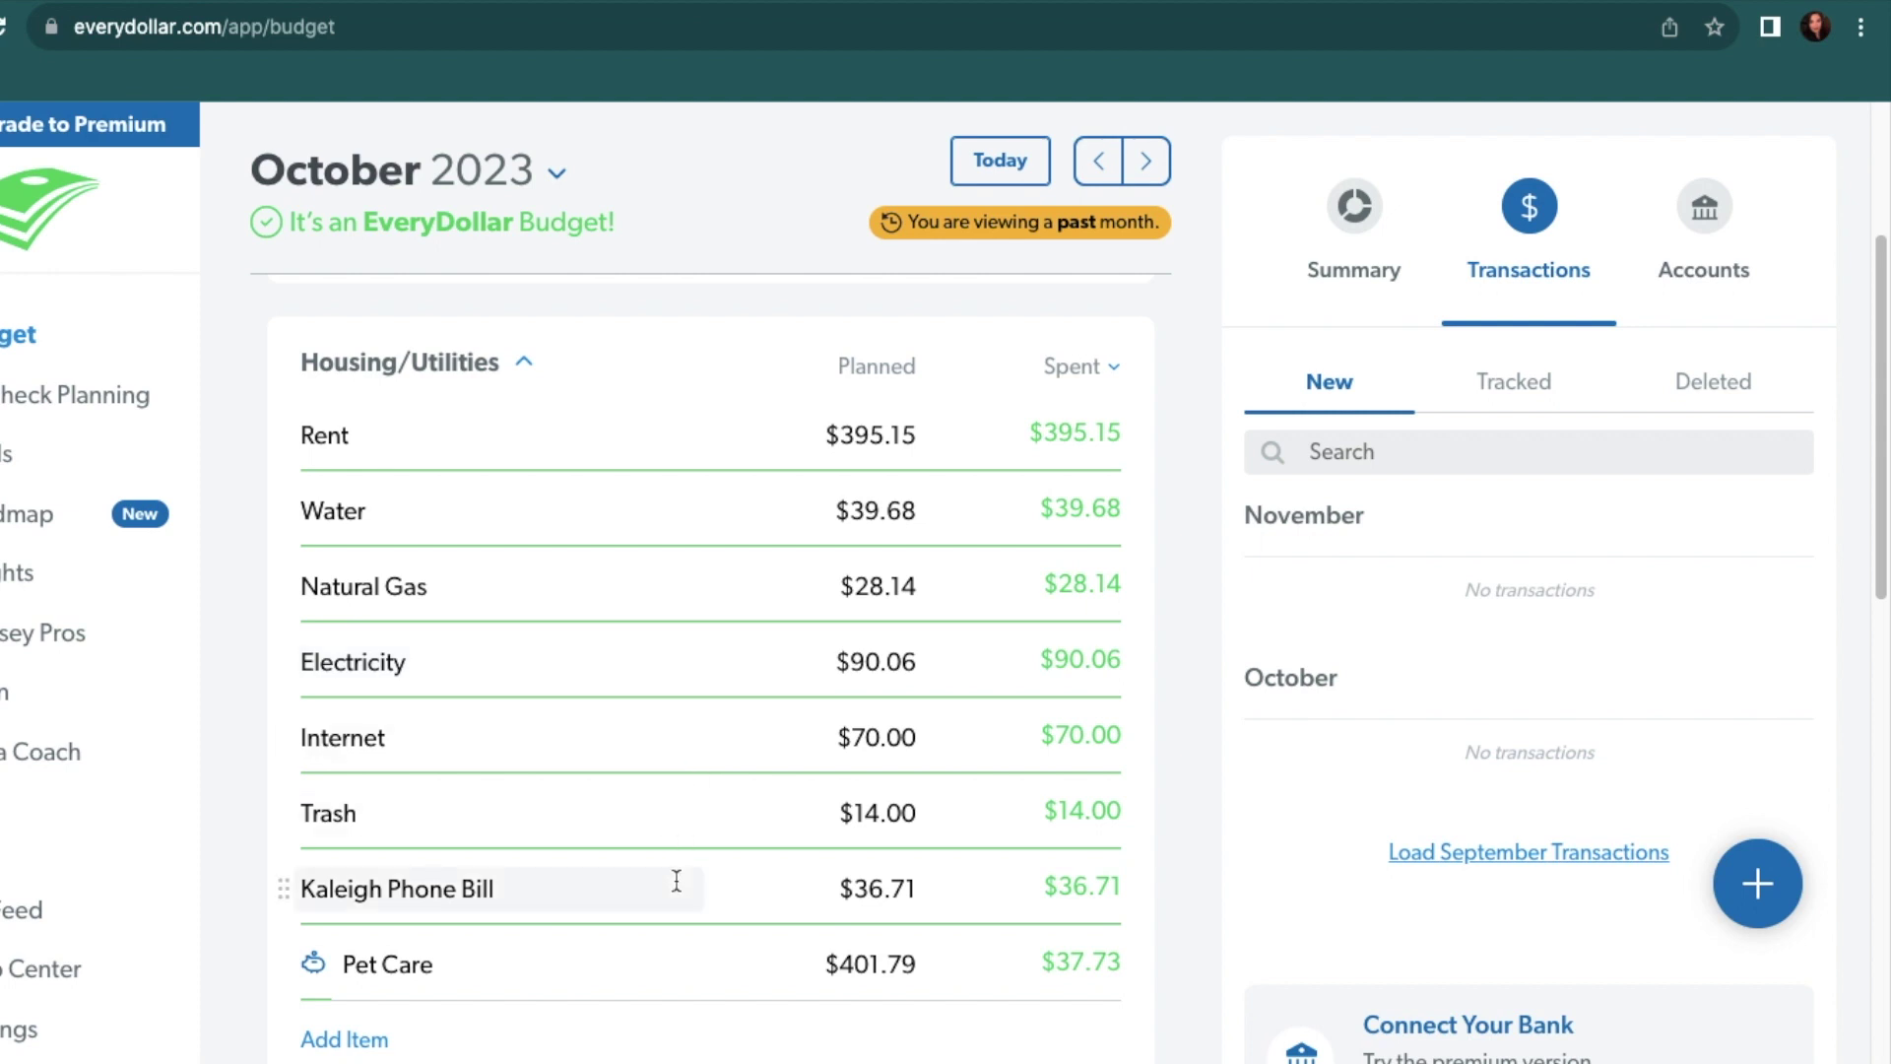
pyautogui.click(676, 963)
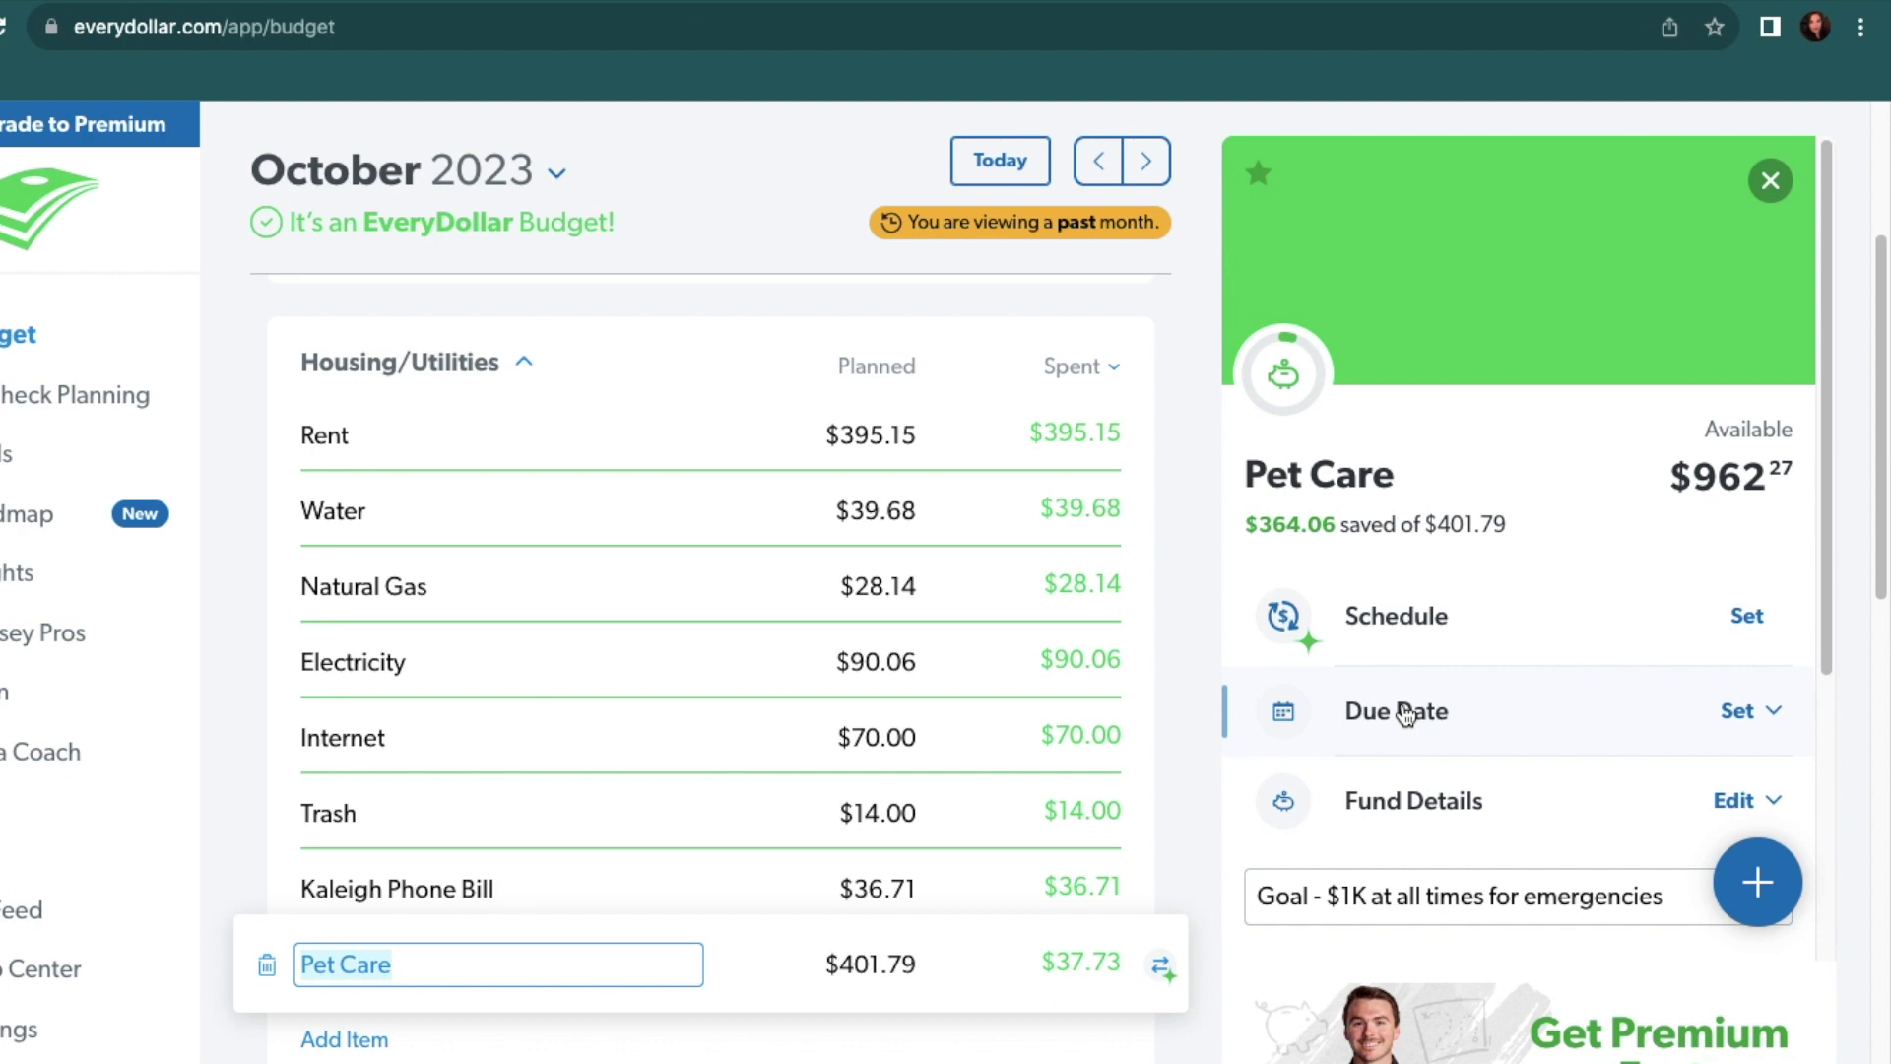
pyautogui.scroll(-5, 1405, 714)
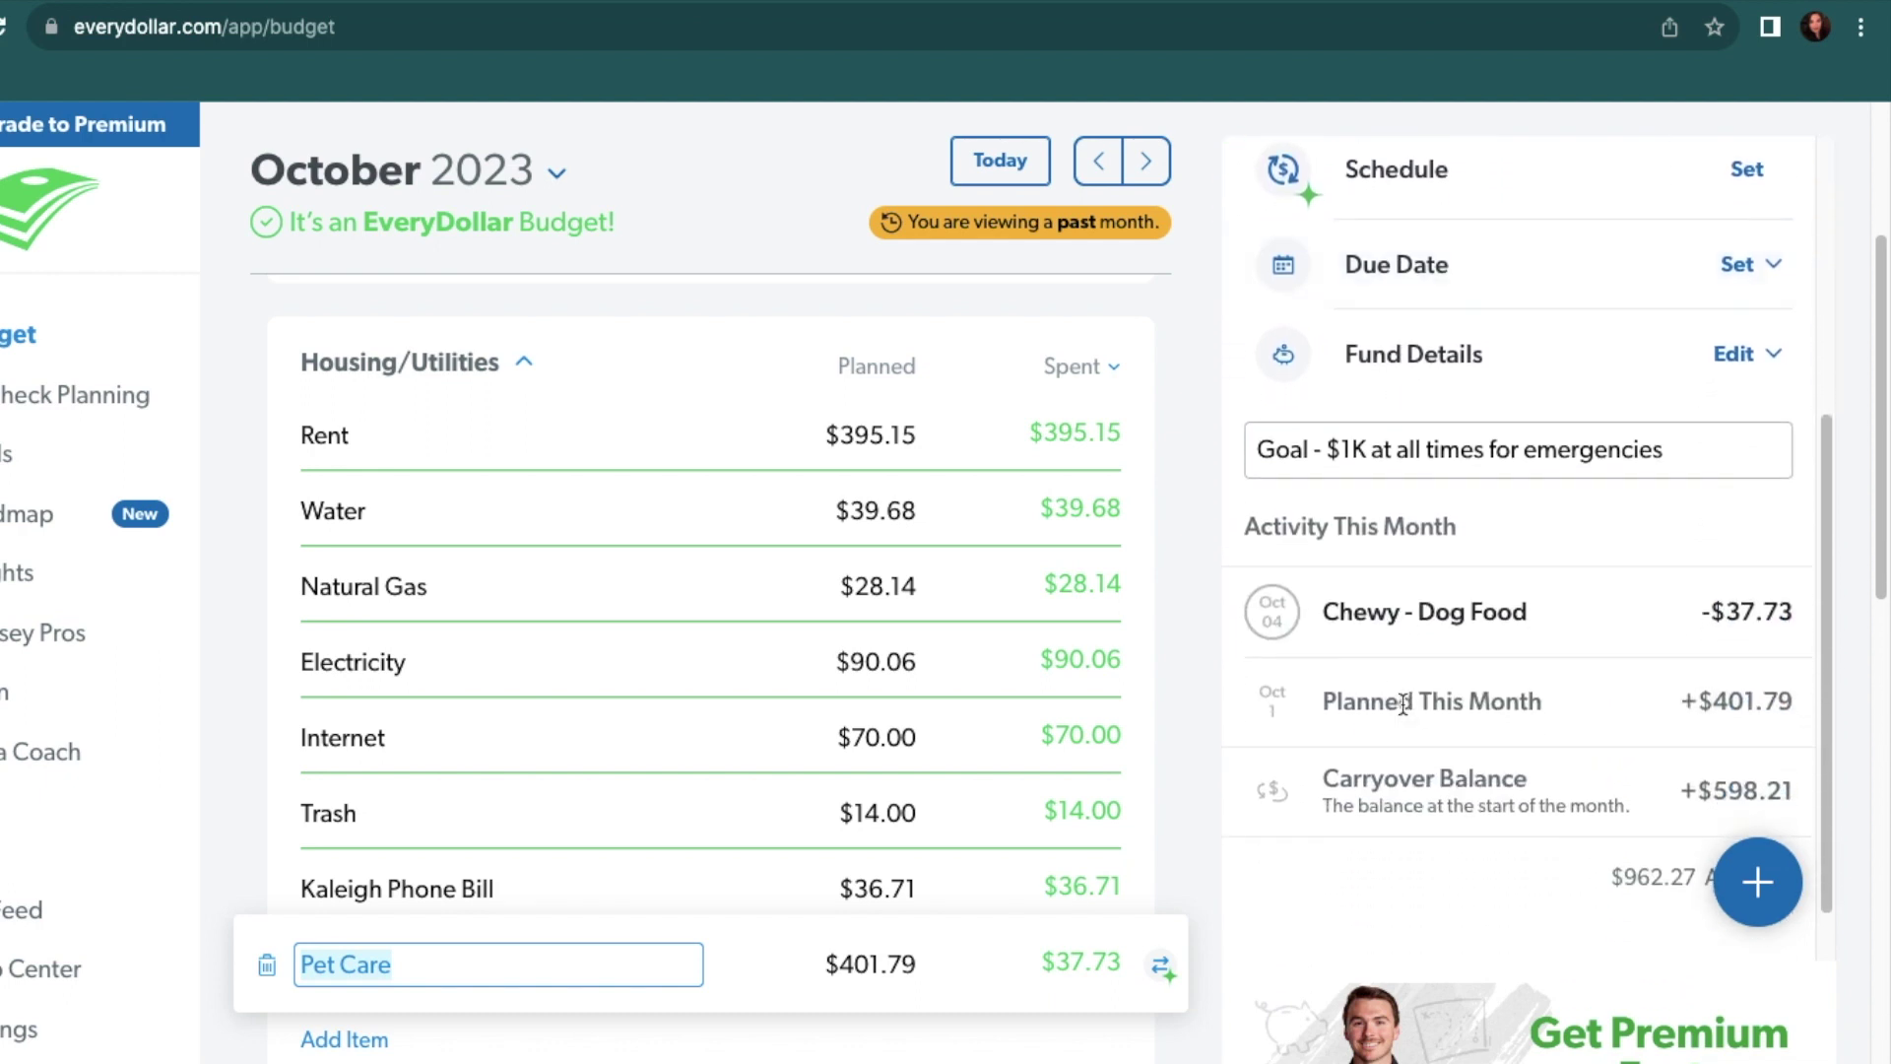
pyautogui.click(521, 365)
# Expand the Transportation group and review the Gas item's spending details
pyautogui.click(493, 491)
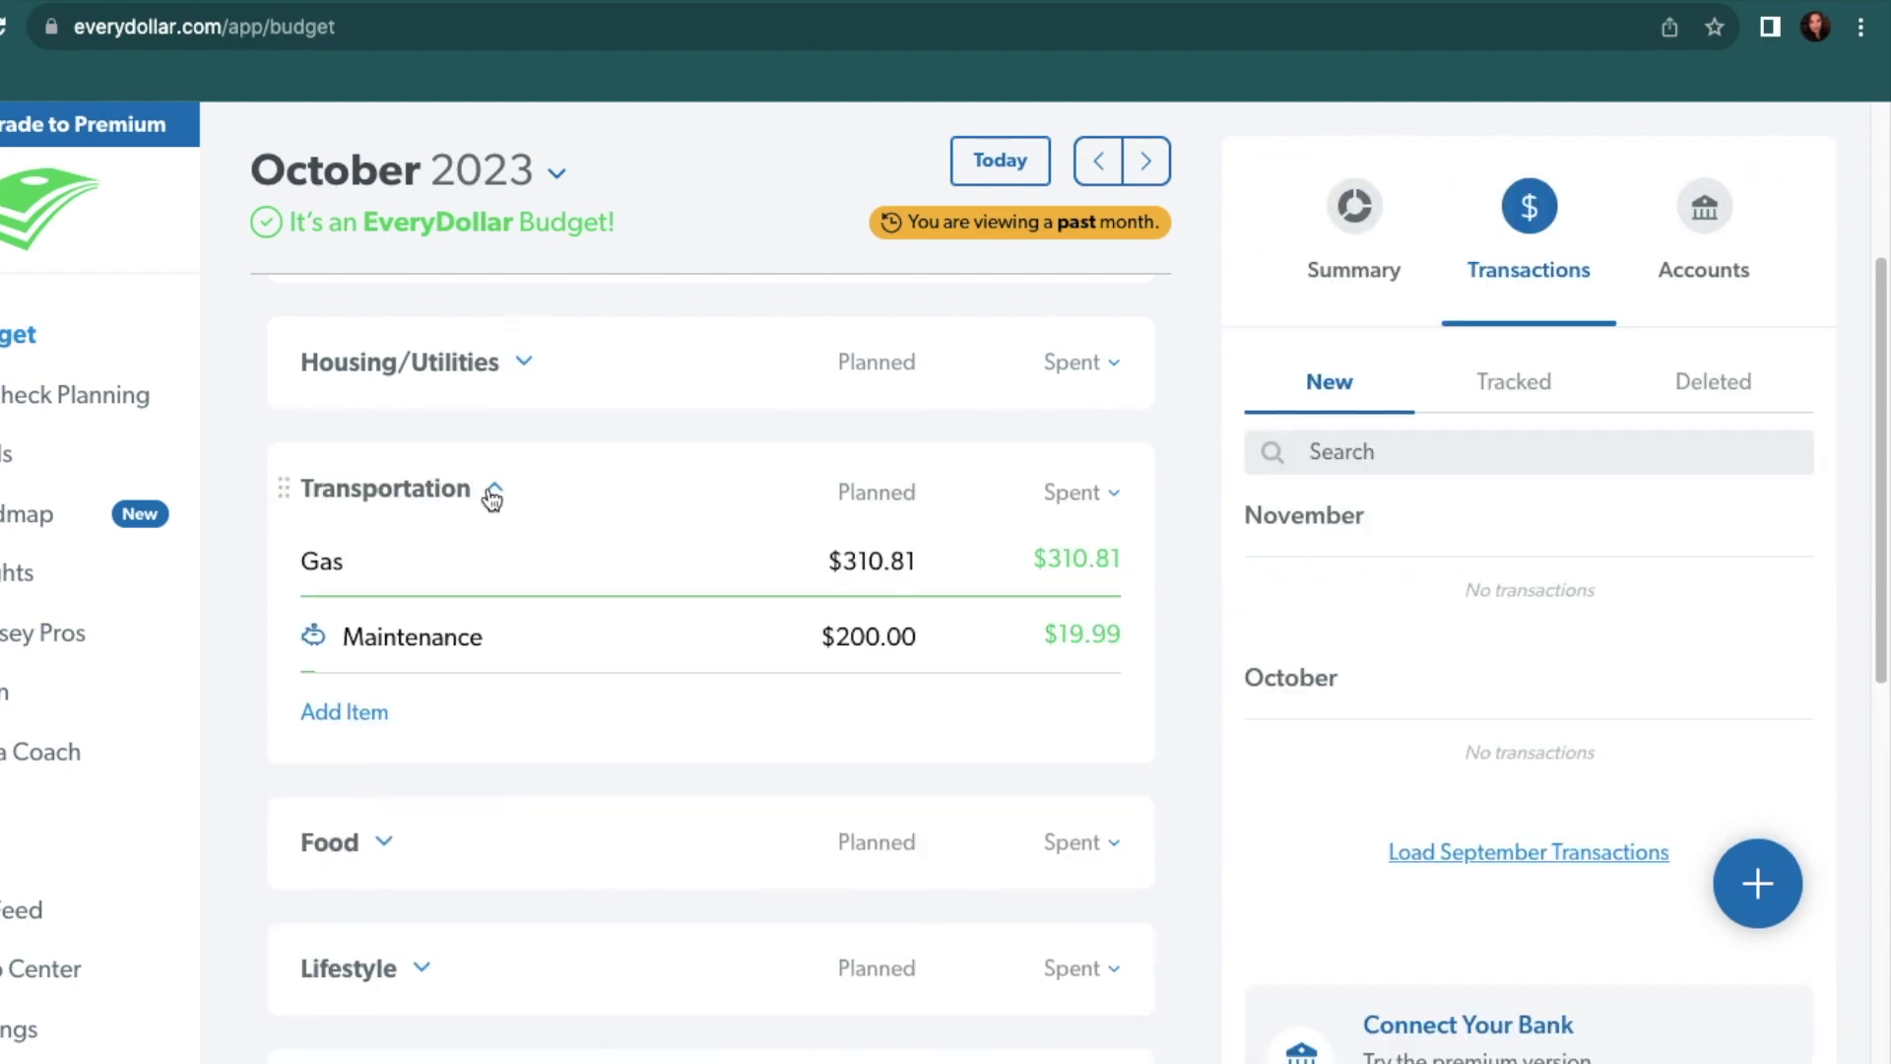
pyautogui.click(494, 498)
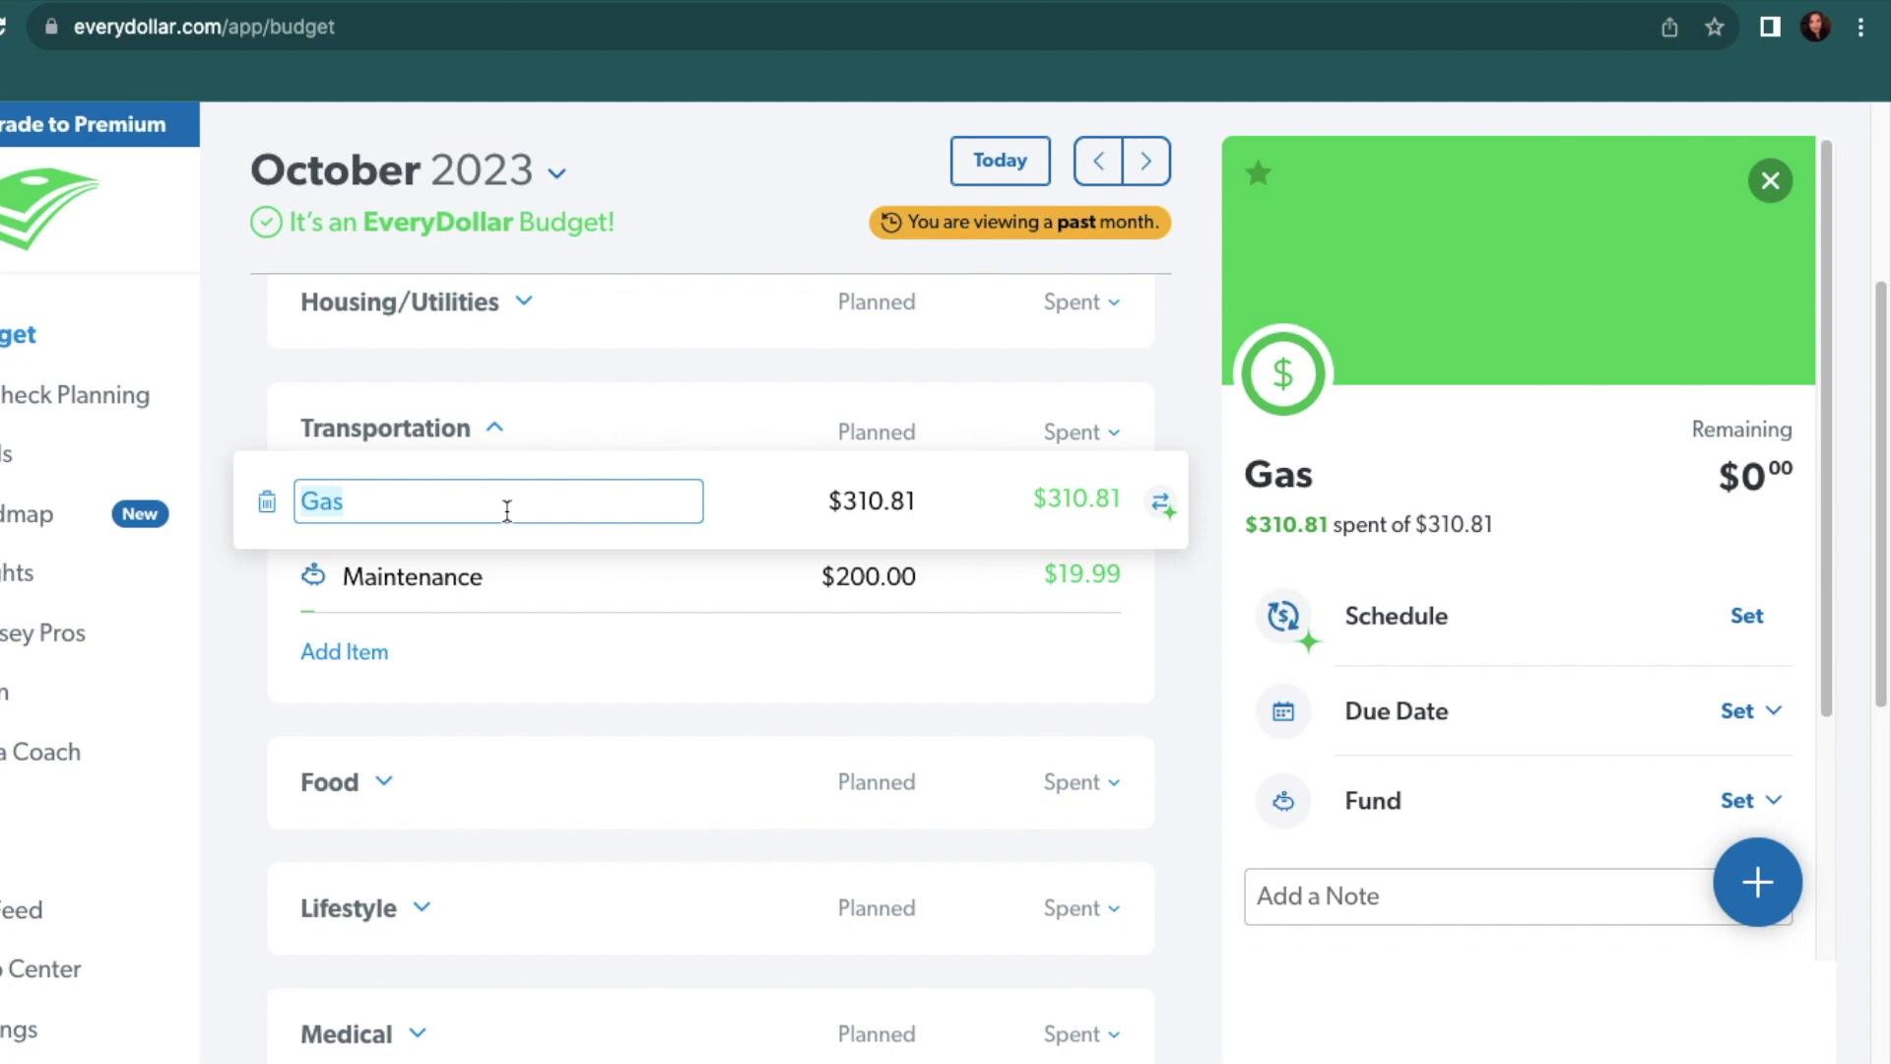
pyautogui.scroll(-5, 1627, 588)
pyautogui.scroll(5, 1626, 577)
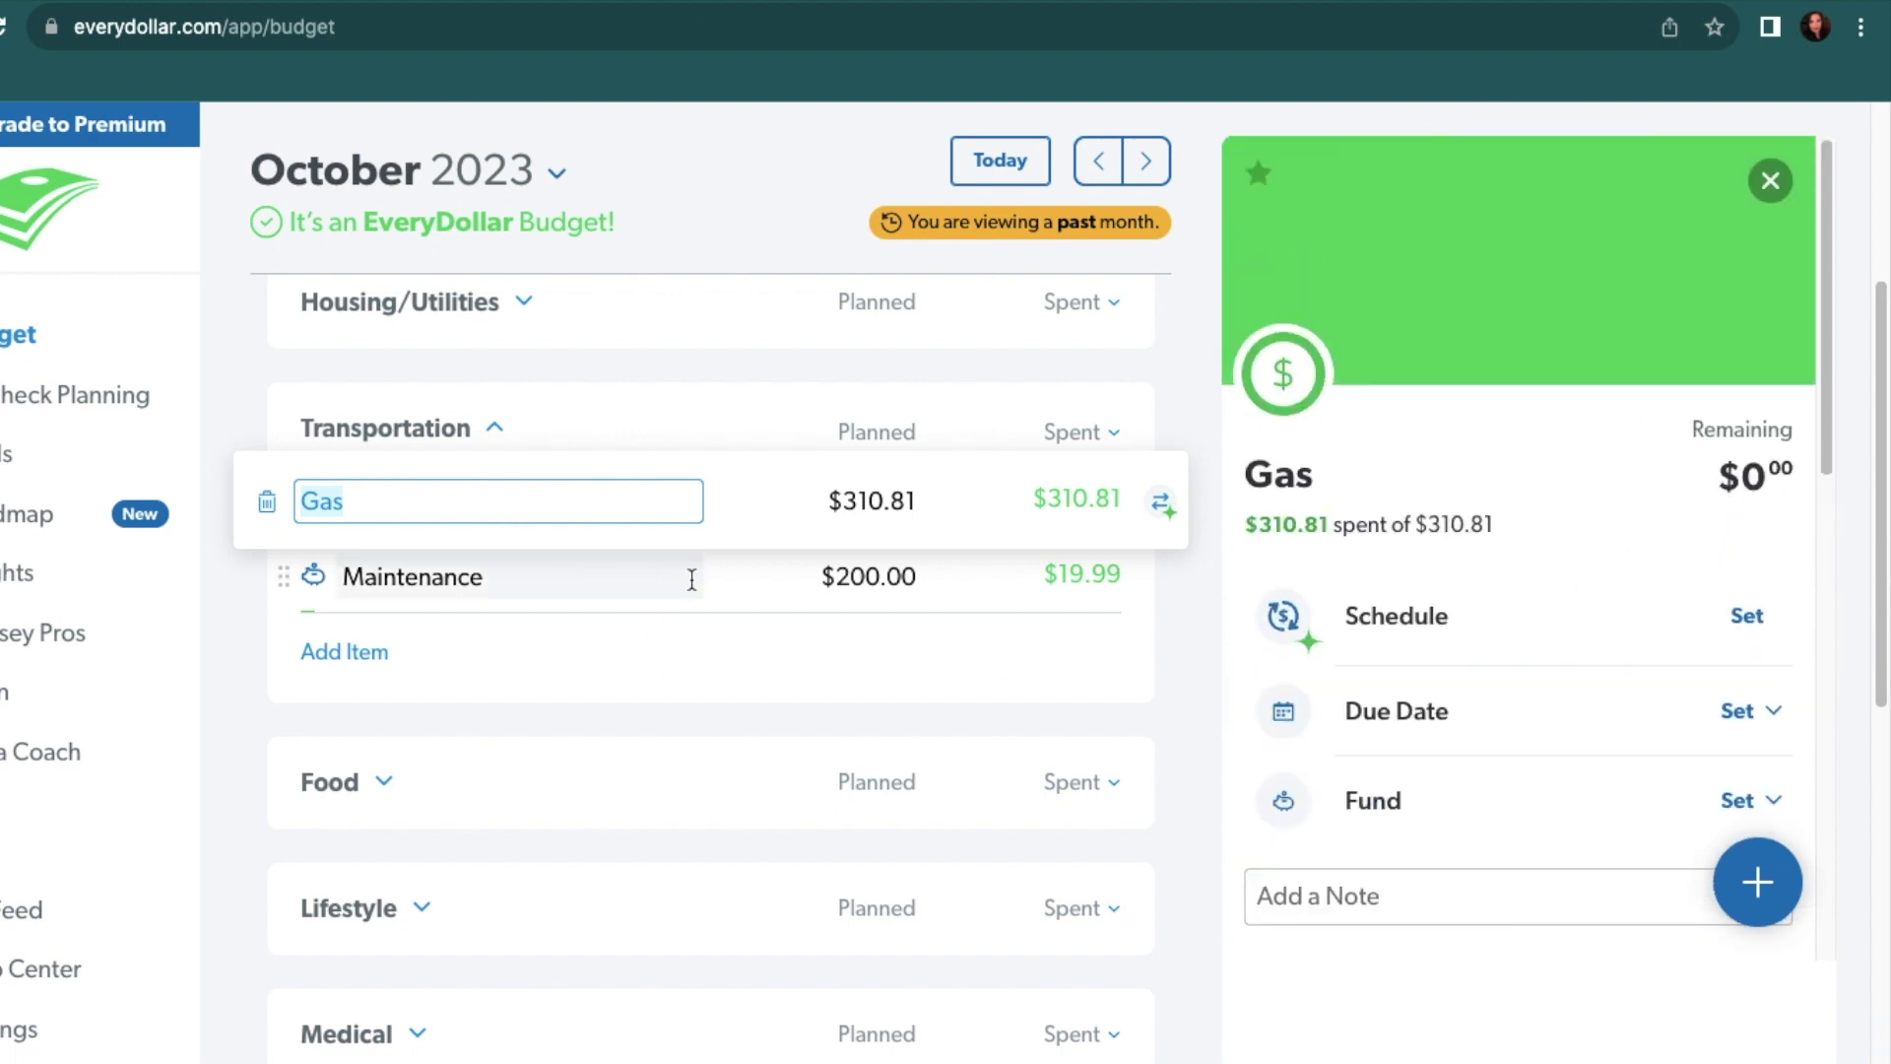
# Review the Maintenance fund's note and activity for the month, and collapse the Transportation group
pyautogui.click(691, 579)
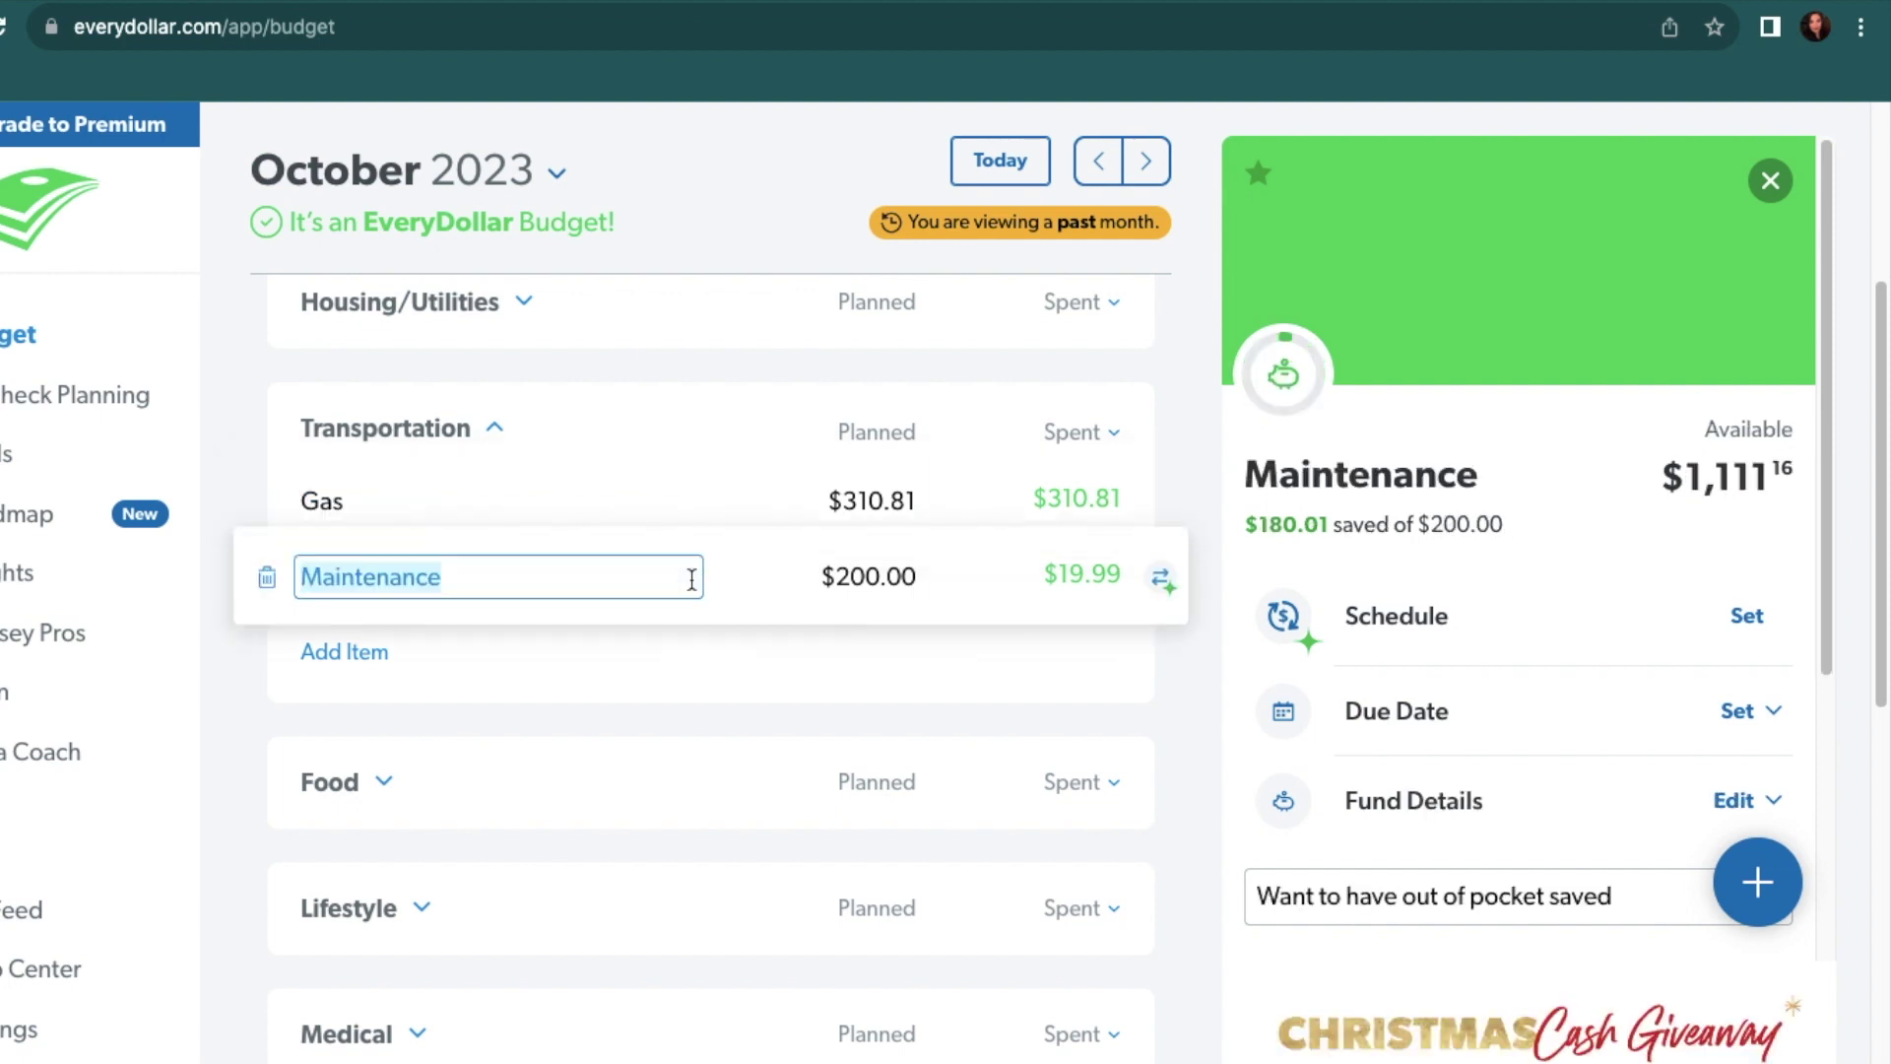
pyautogui.scroll(-5, 1363, 825)
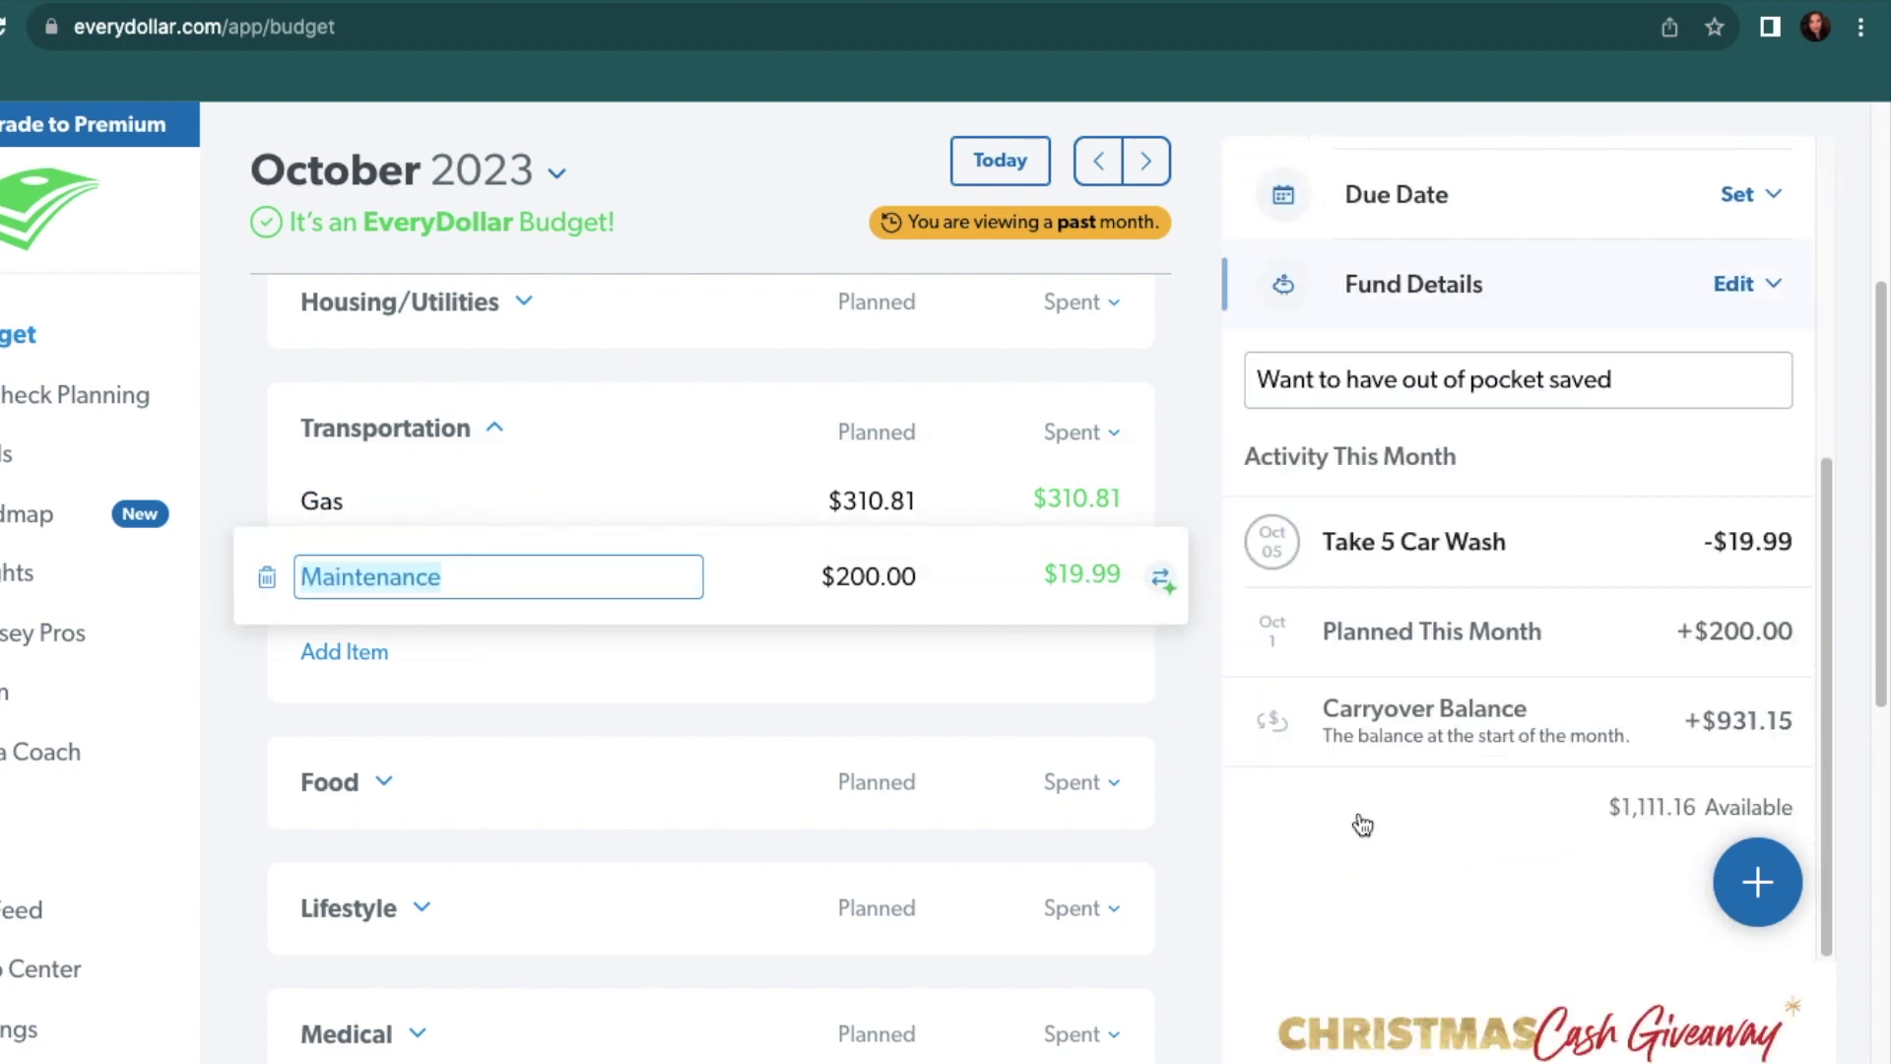
pyautogui.scroll(5, 1363, 825)
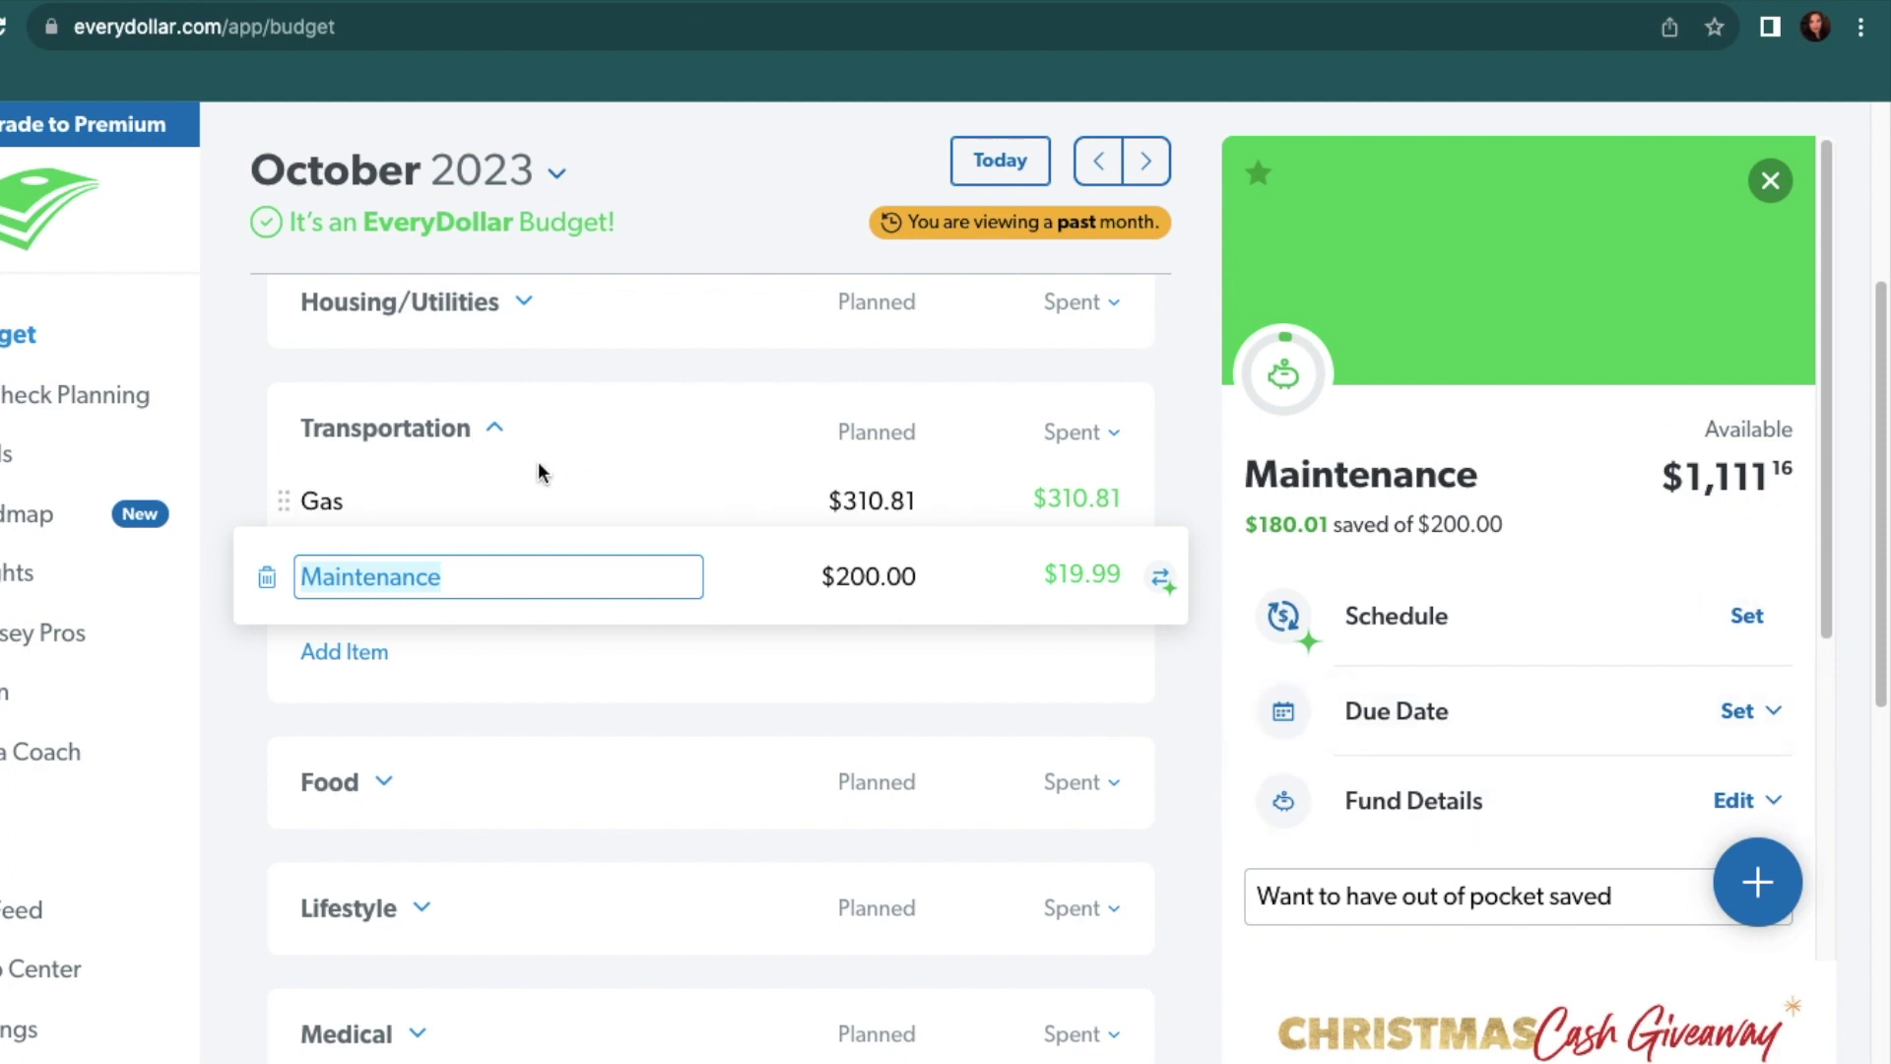
pyautogui.click(498, 433)
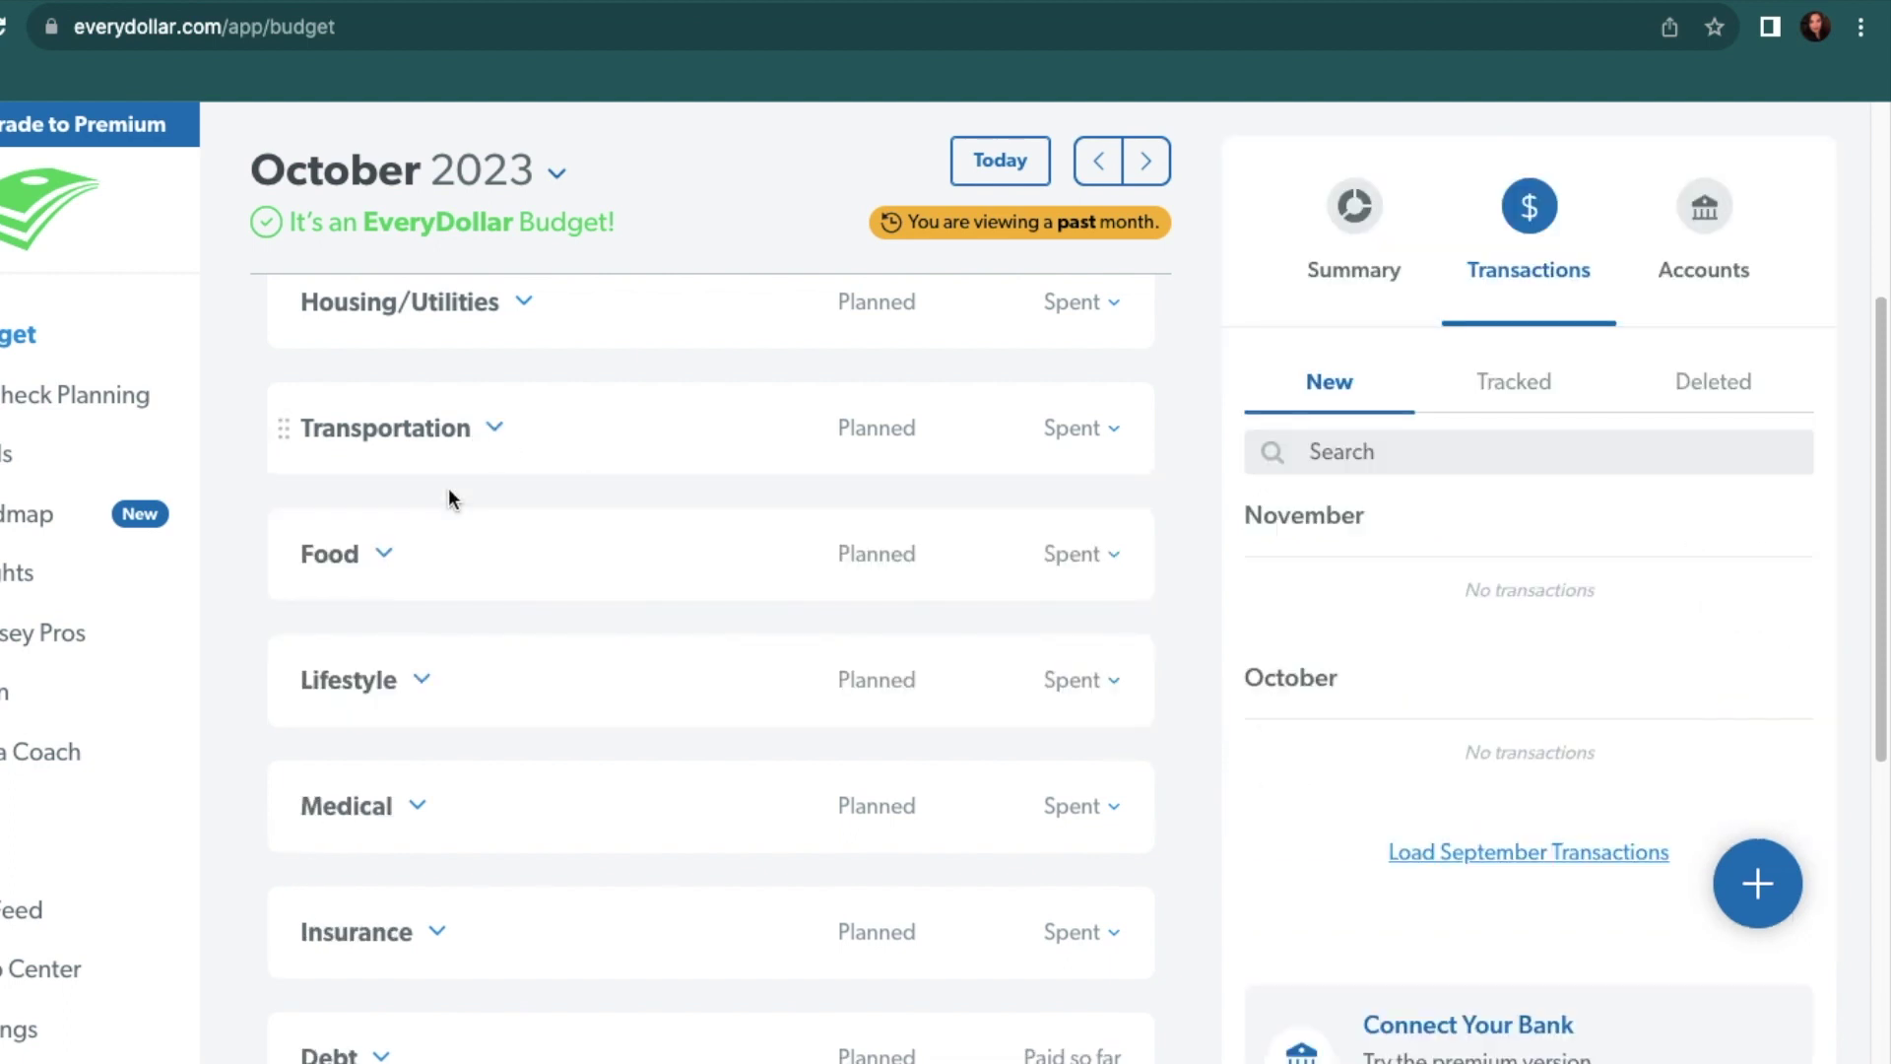
# Expand the Food group and view the details of the Groceries and Restaurants items
pyautogui.click(384, 559)
pyautogui.scroll(-2, 549, 794)
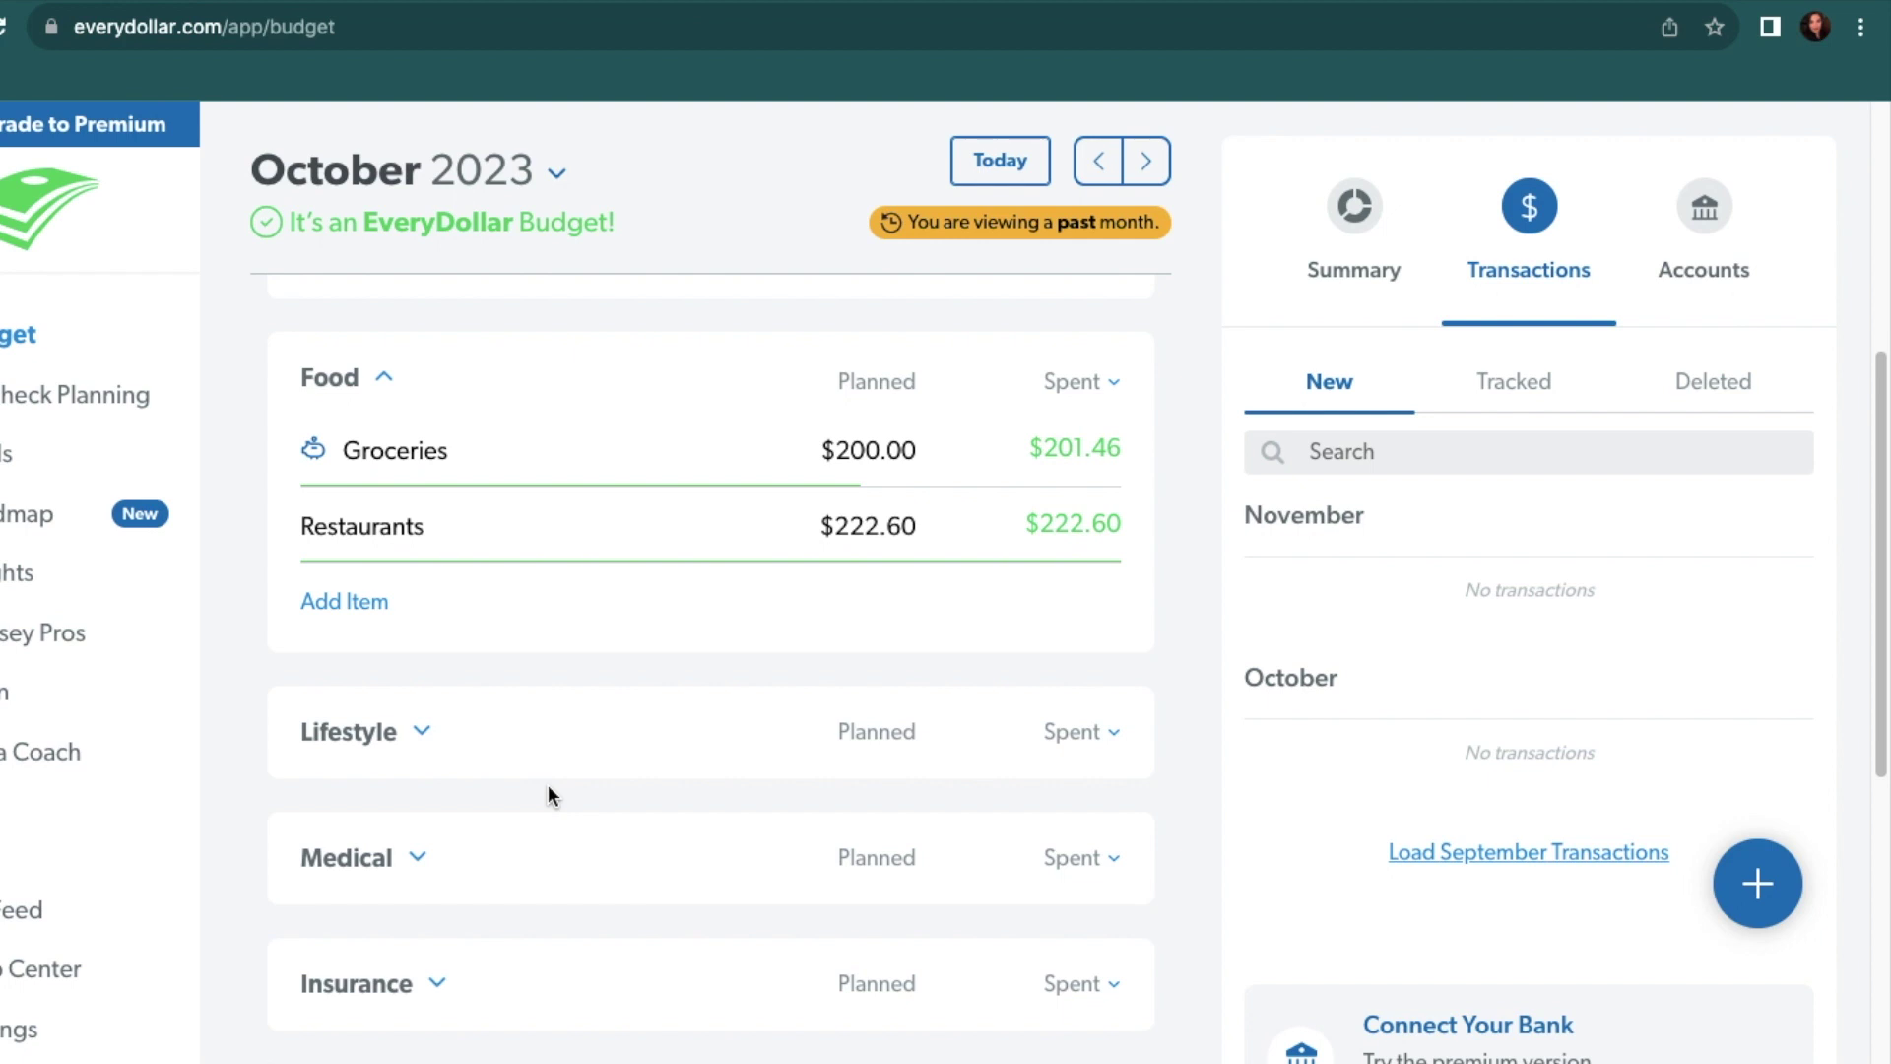
pyautogui.click(606, 450)
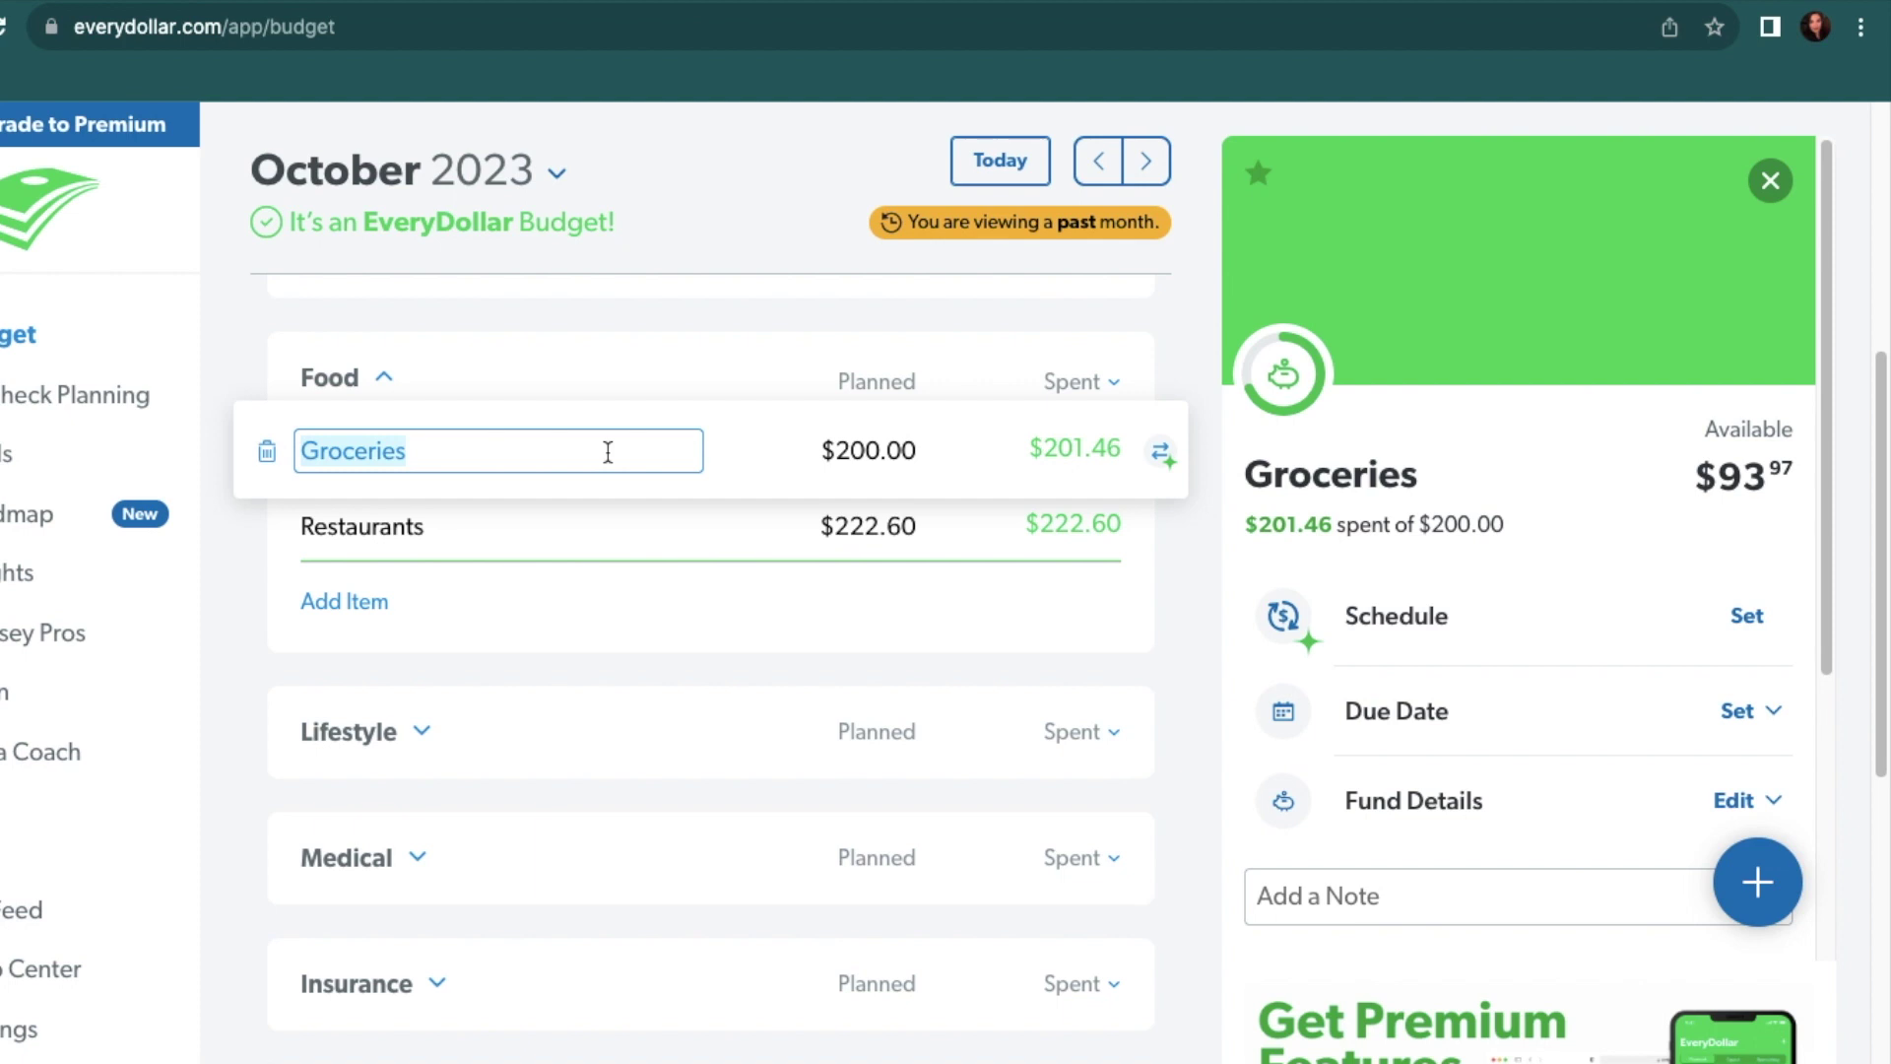
pyautogui.click(611, 558)
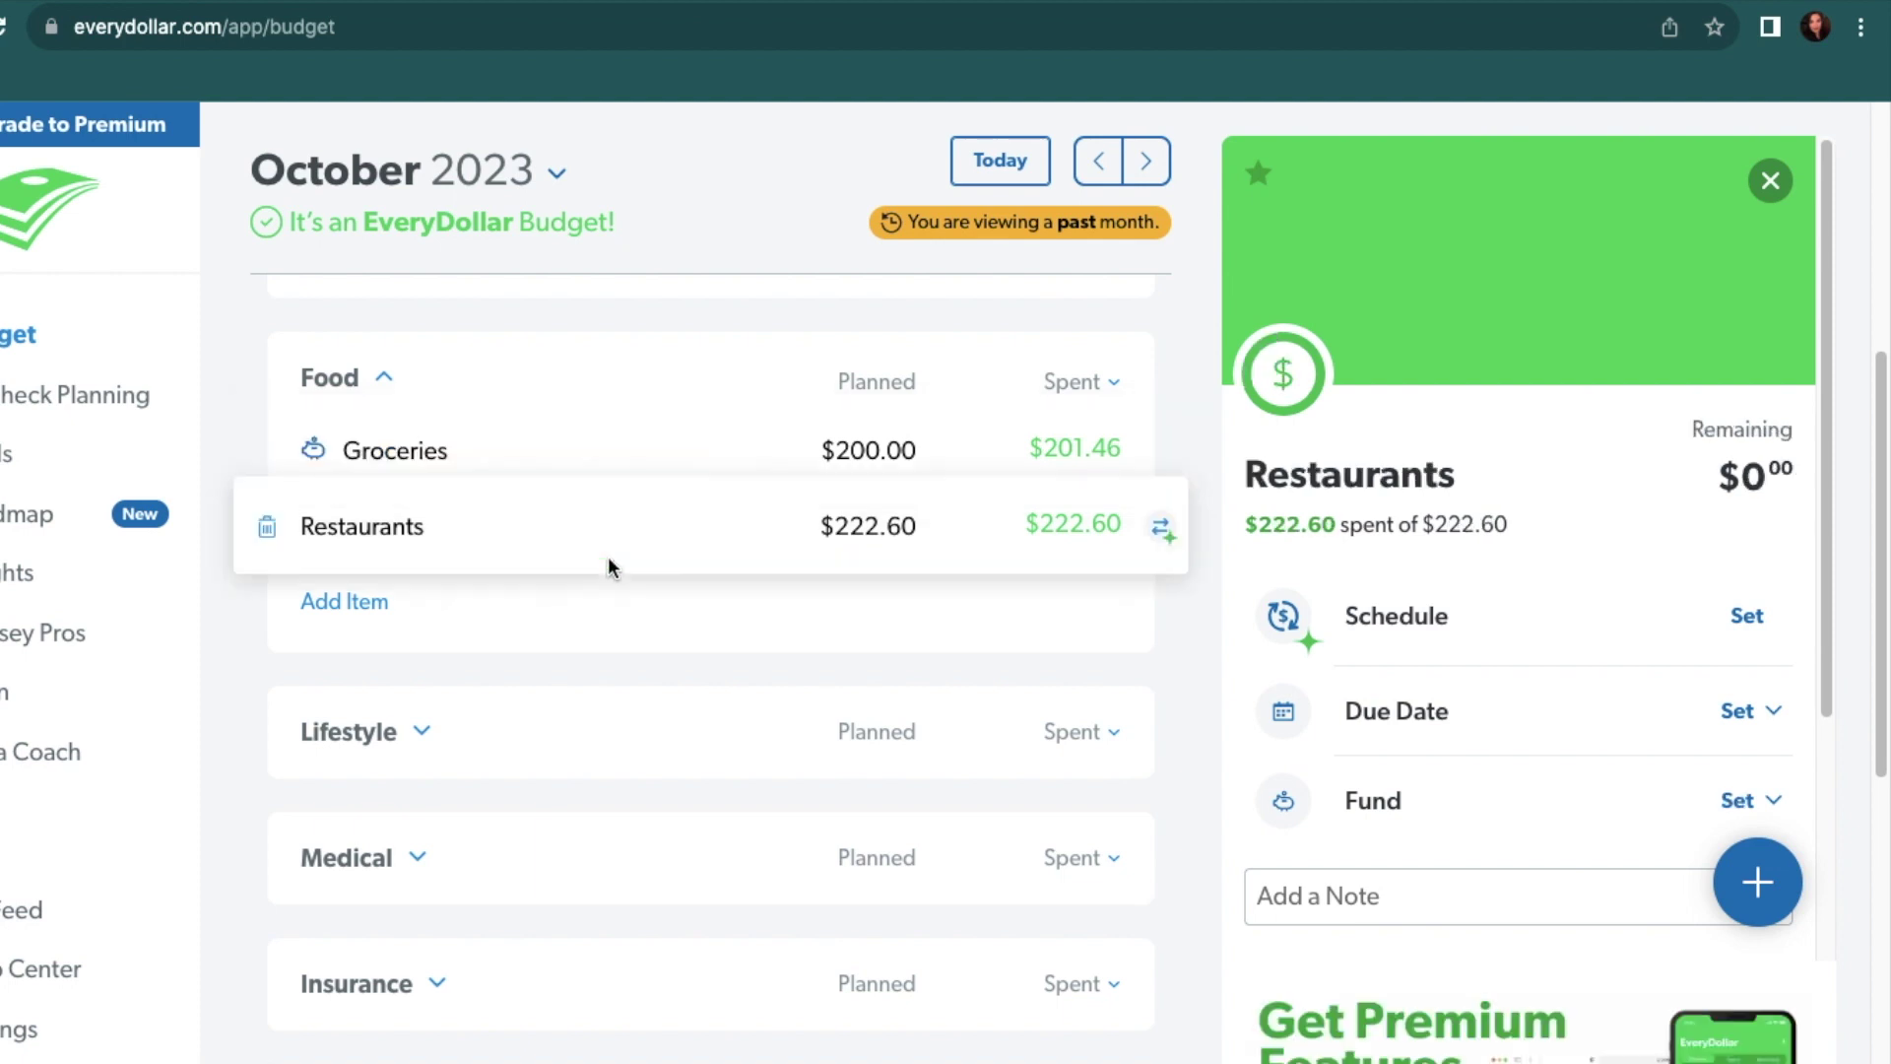
# Review the Restaurants item's full list of October transactions, and collapse the Food group
pyautogui.scroll(-6, 1409, 688)
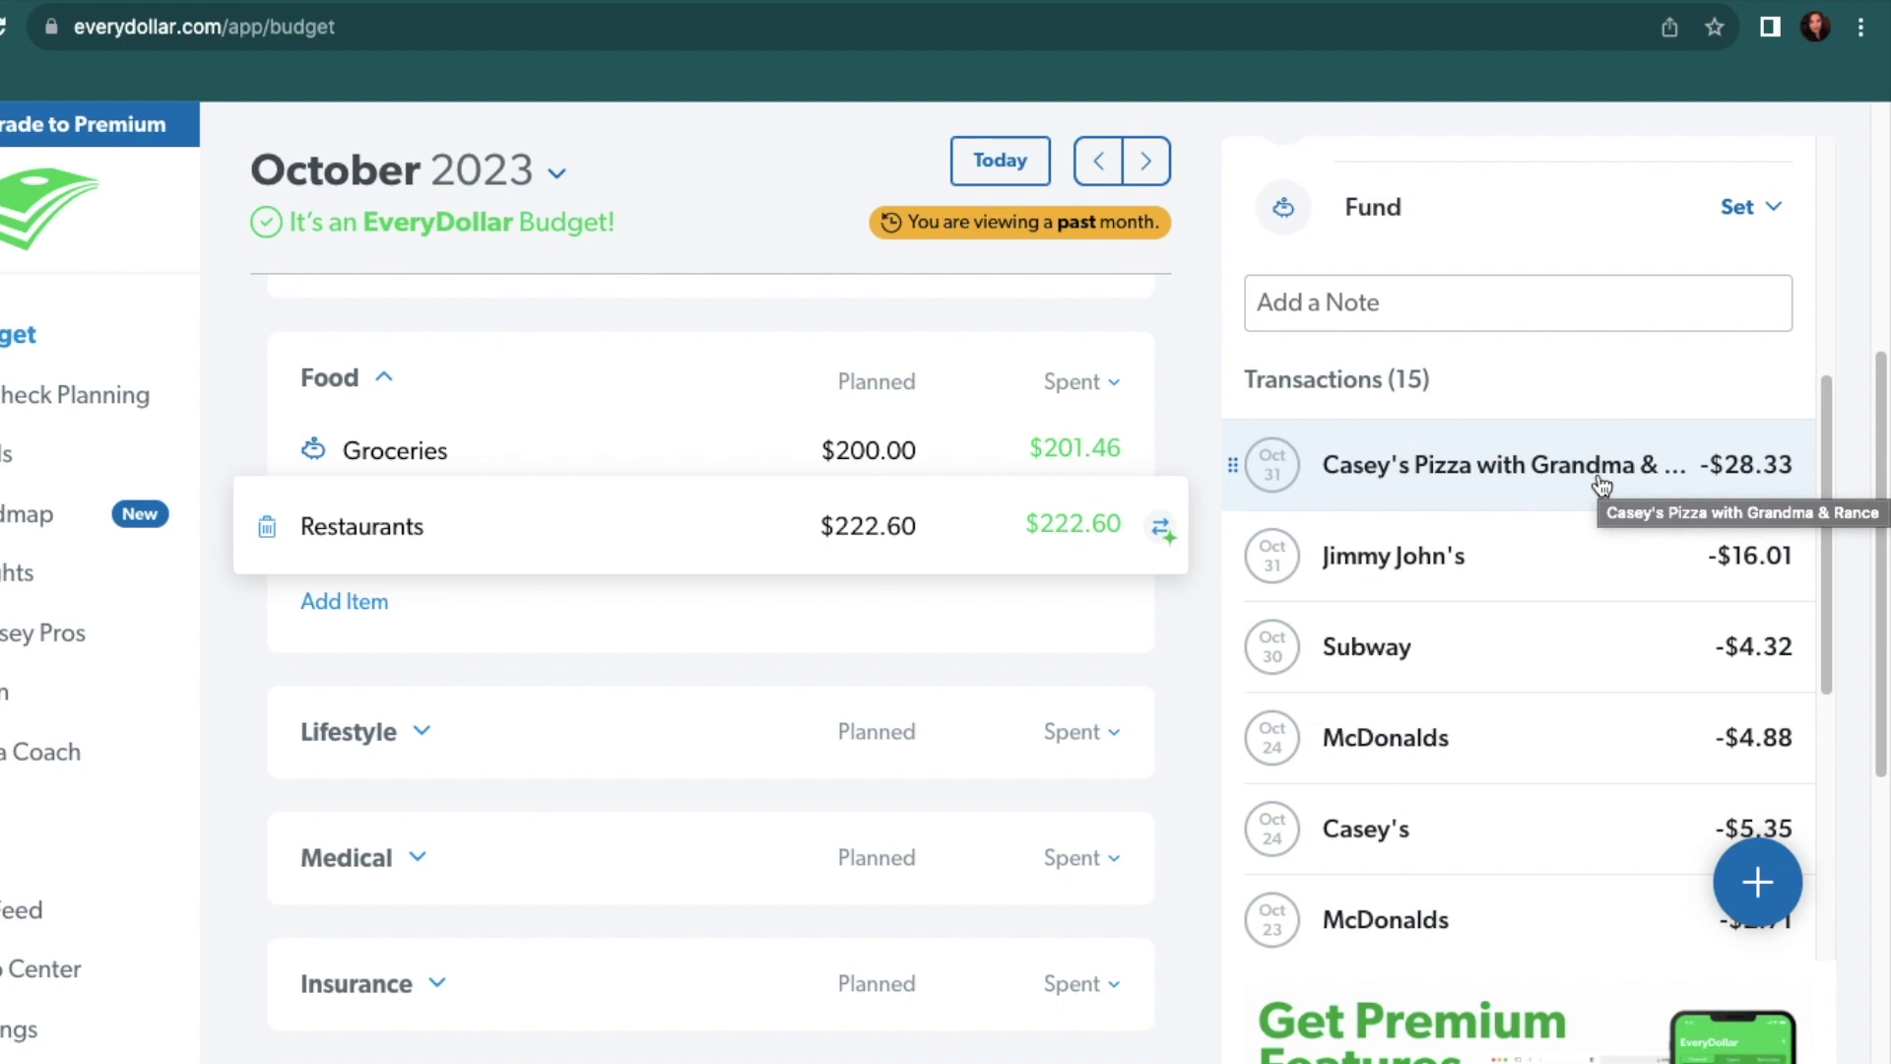
pyautogui.scroll(-1, 1602, 484)
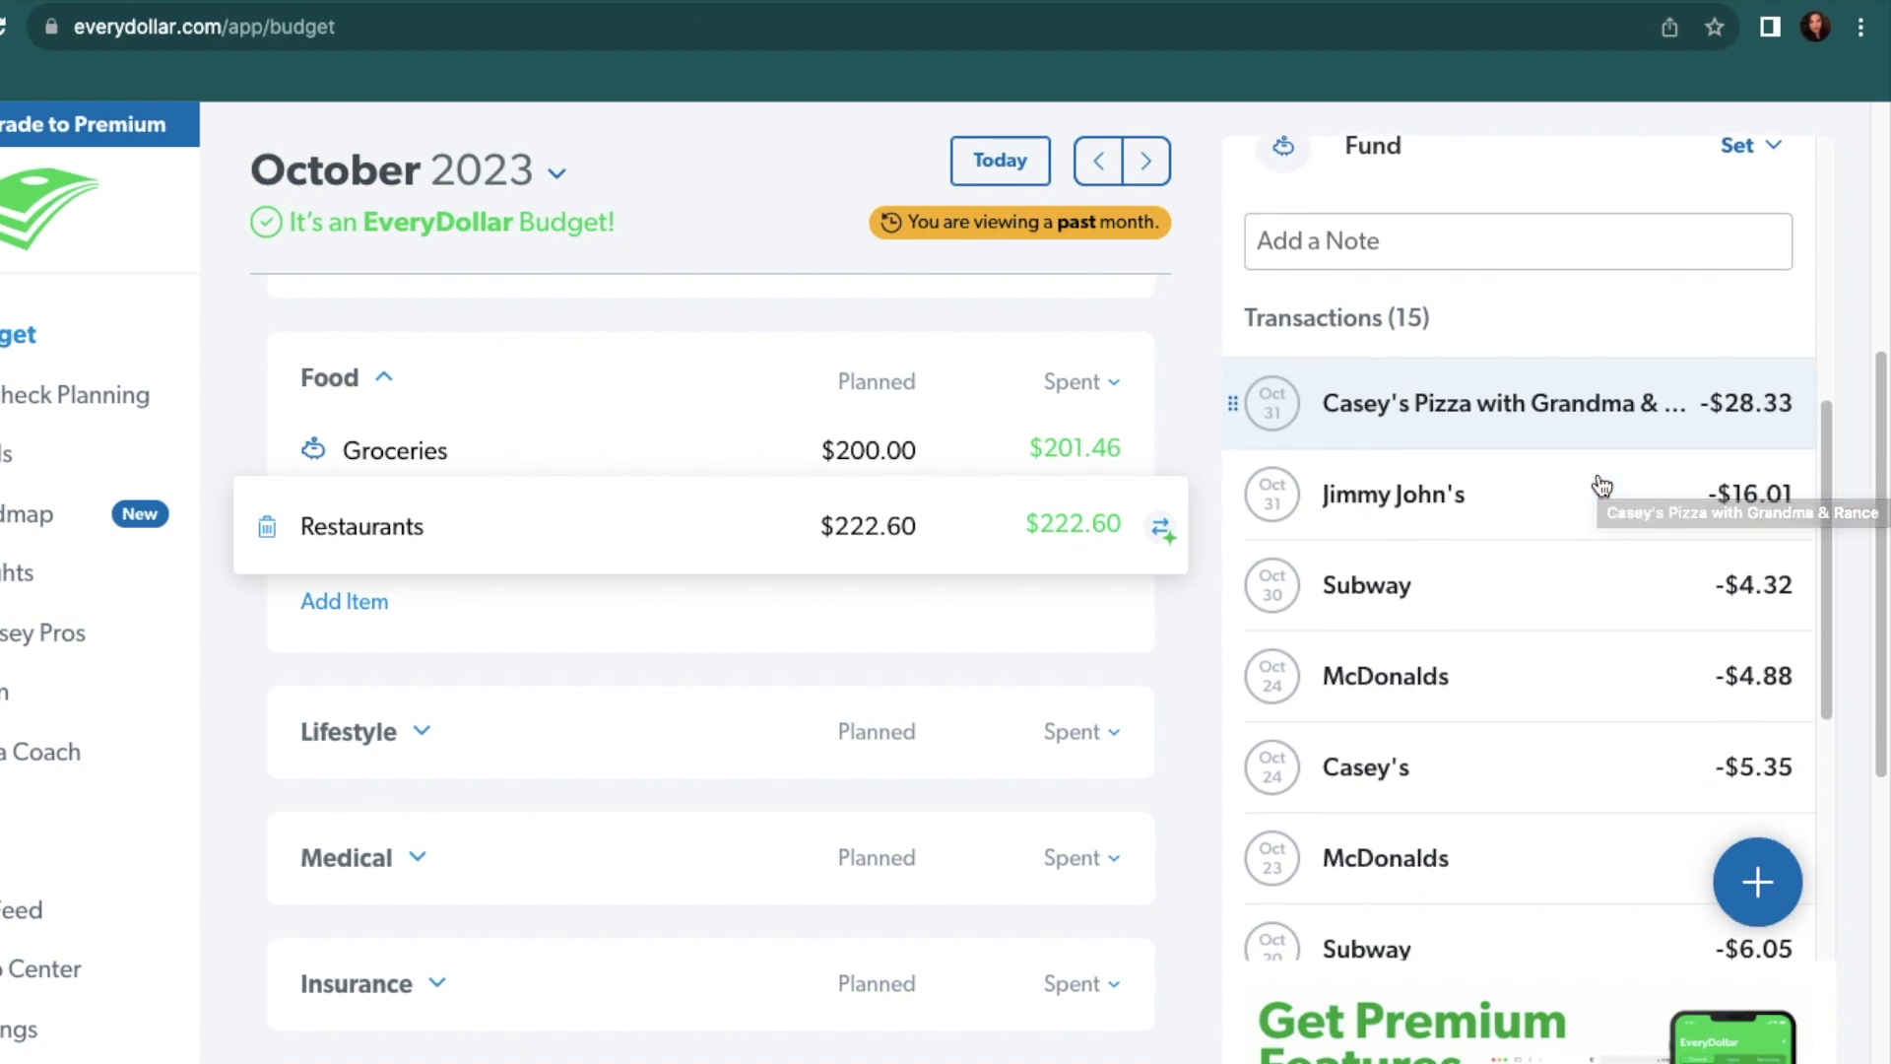
pyautogui.scroll(-2, 1602, 485)
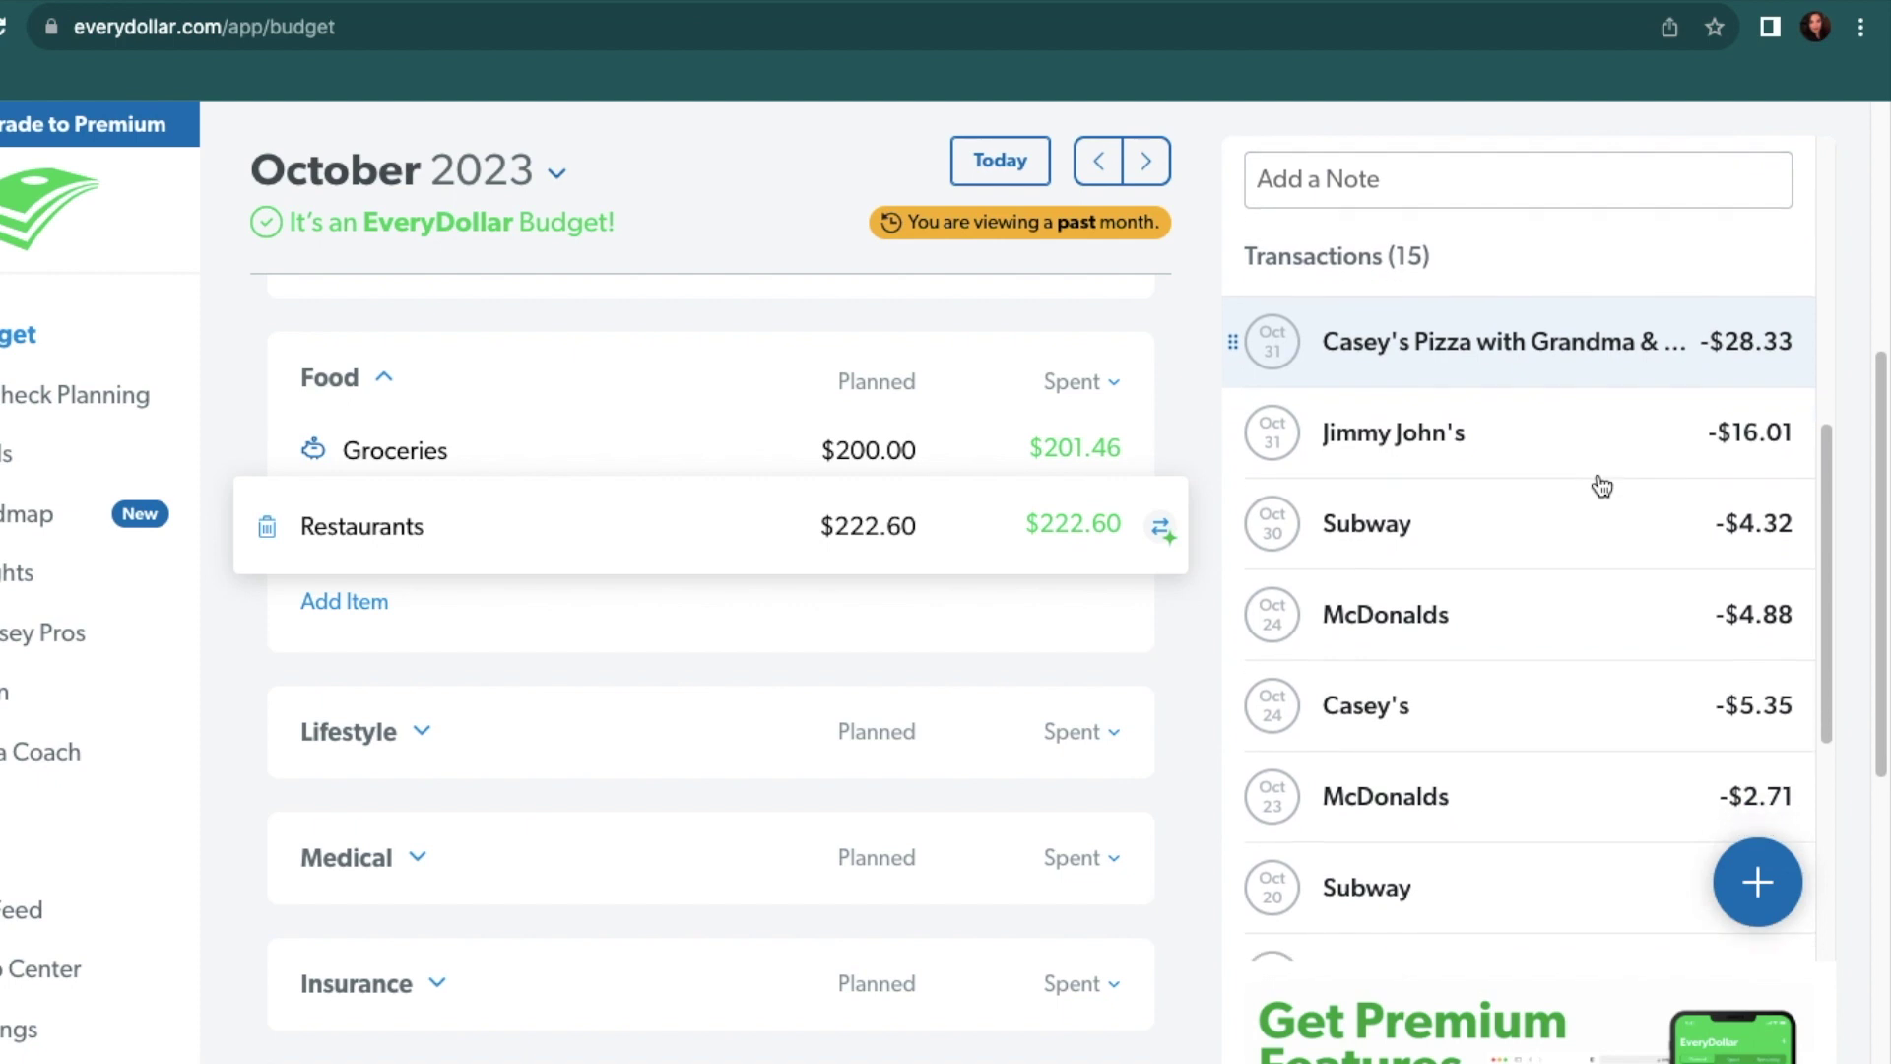
pyautogui.scroll(-8, 1602, 485)
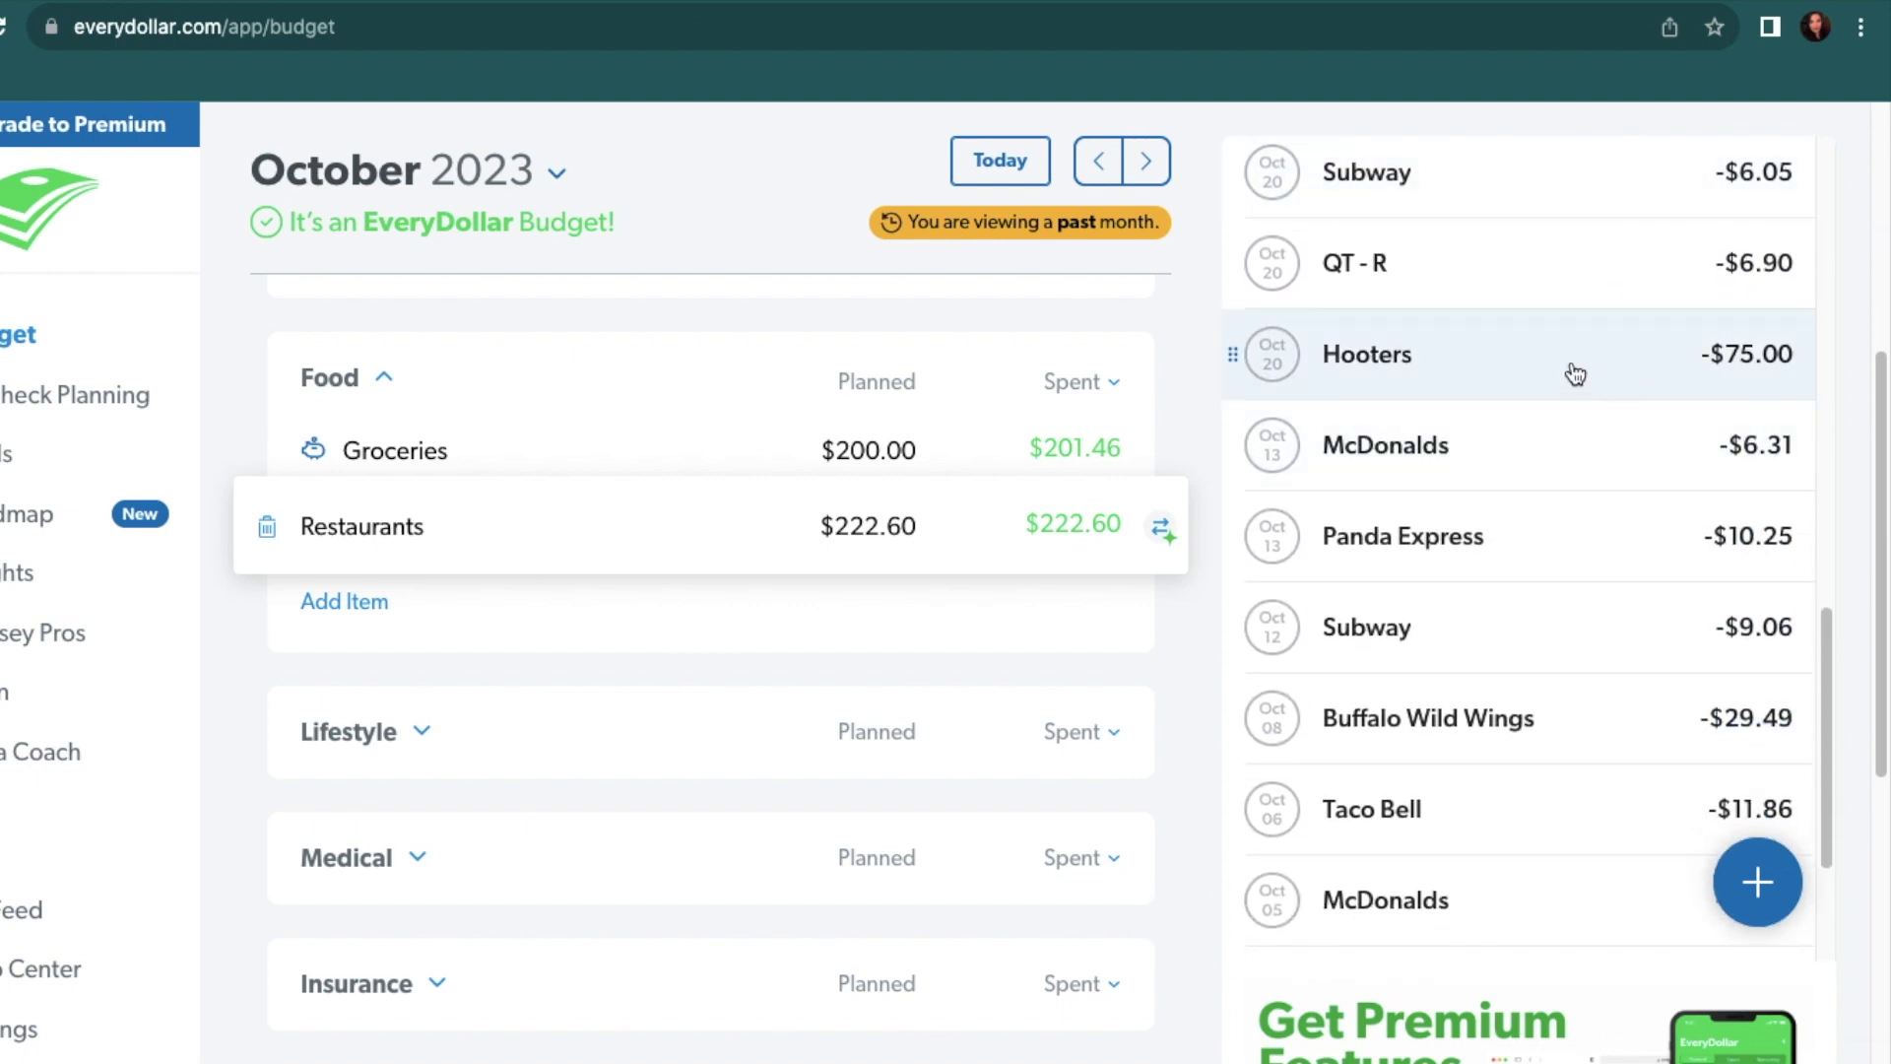
pyautogui.scroll(-2, 1542, 419)
pyautogui.scroll(-1, 1543, 419)
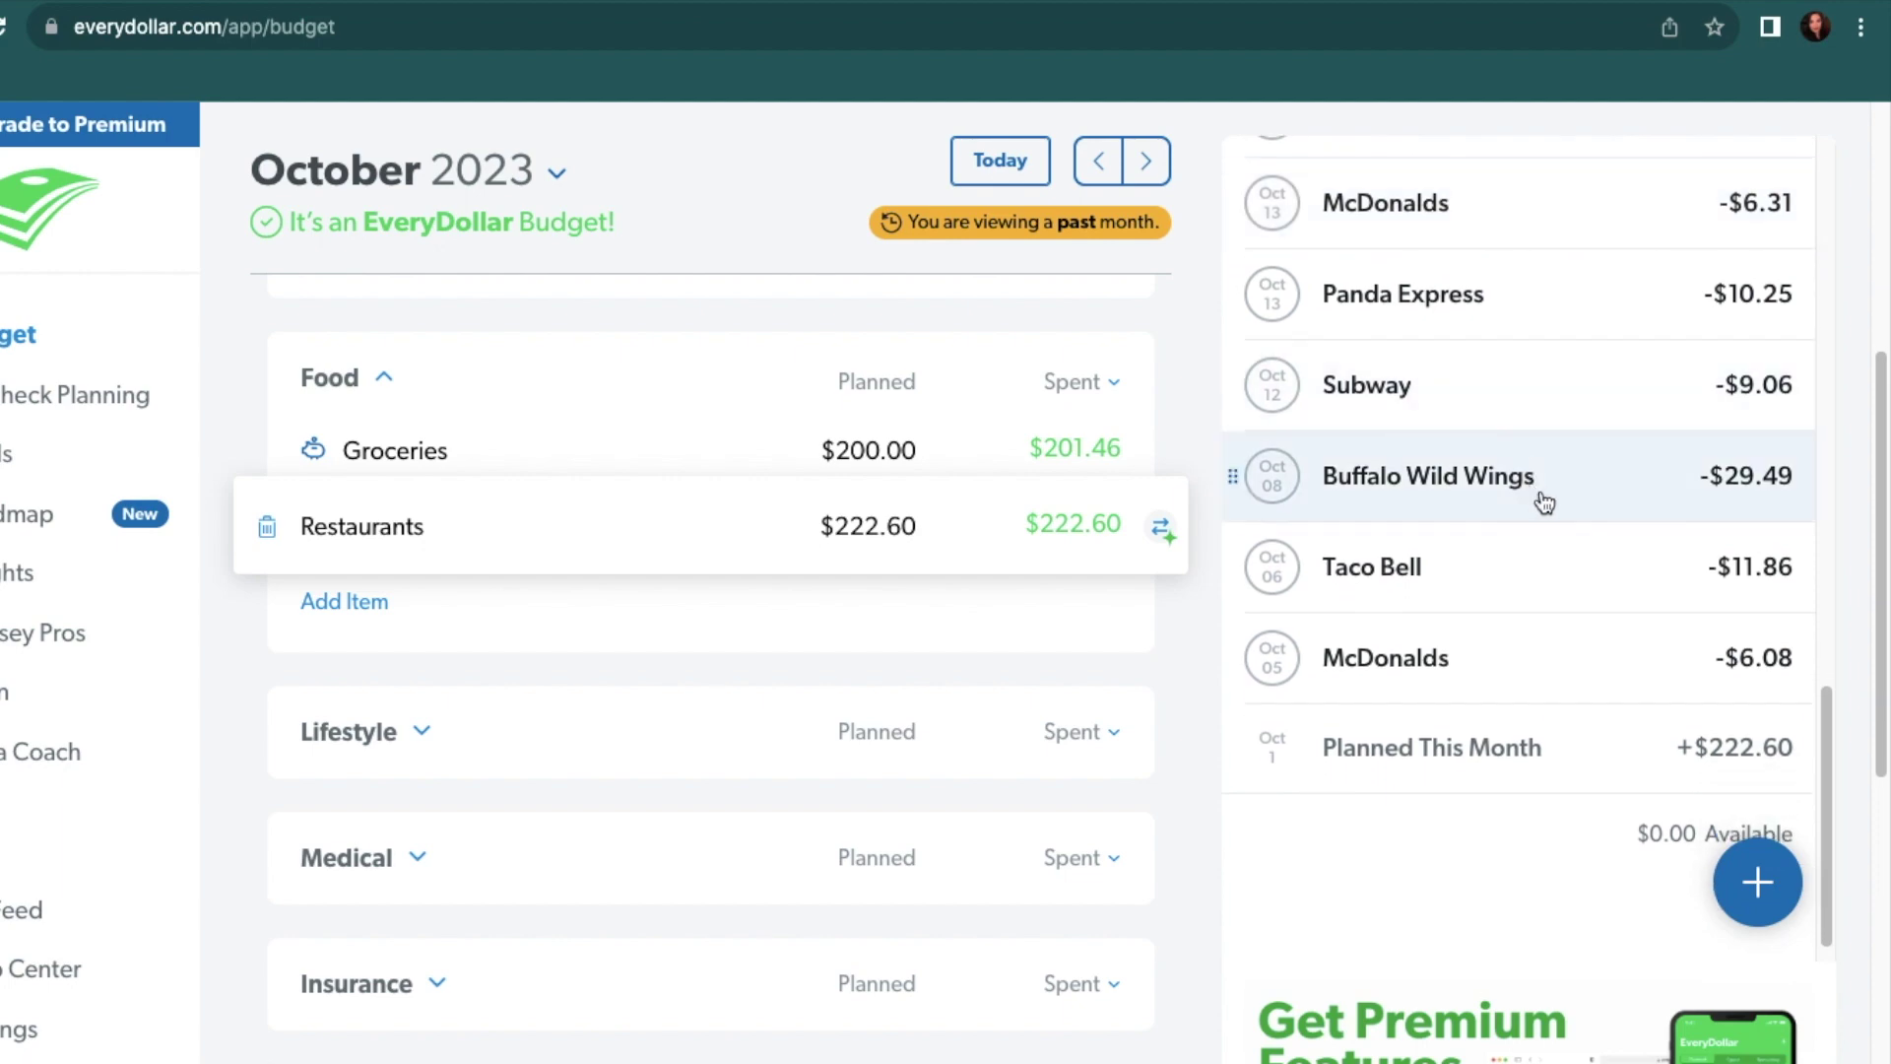
pyautogui.scroll(3, 1570, 506)
pyautogui.scroll(10, 1514, 496)
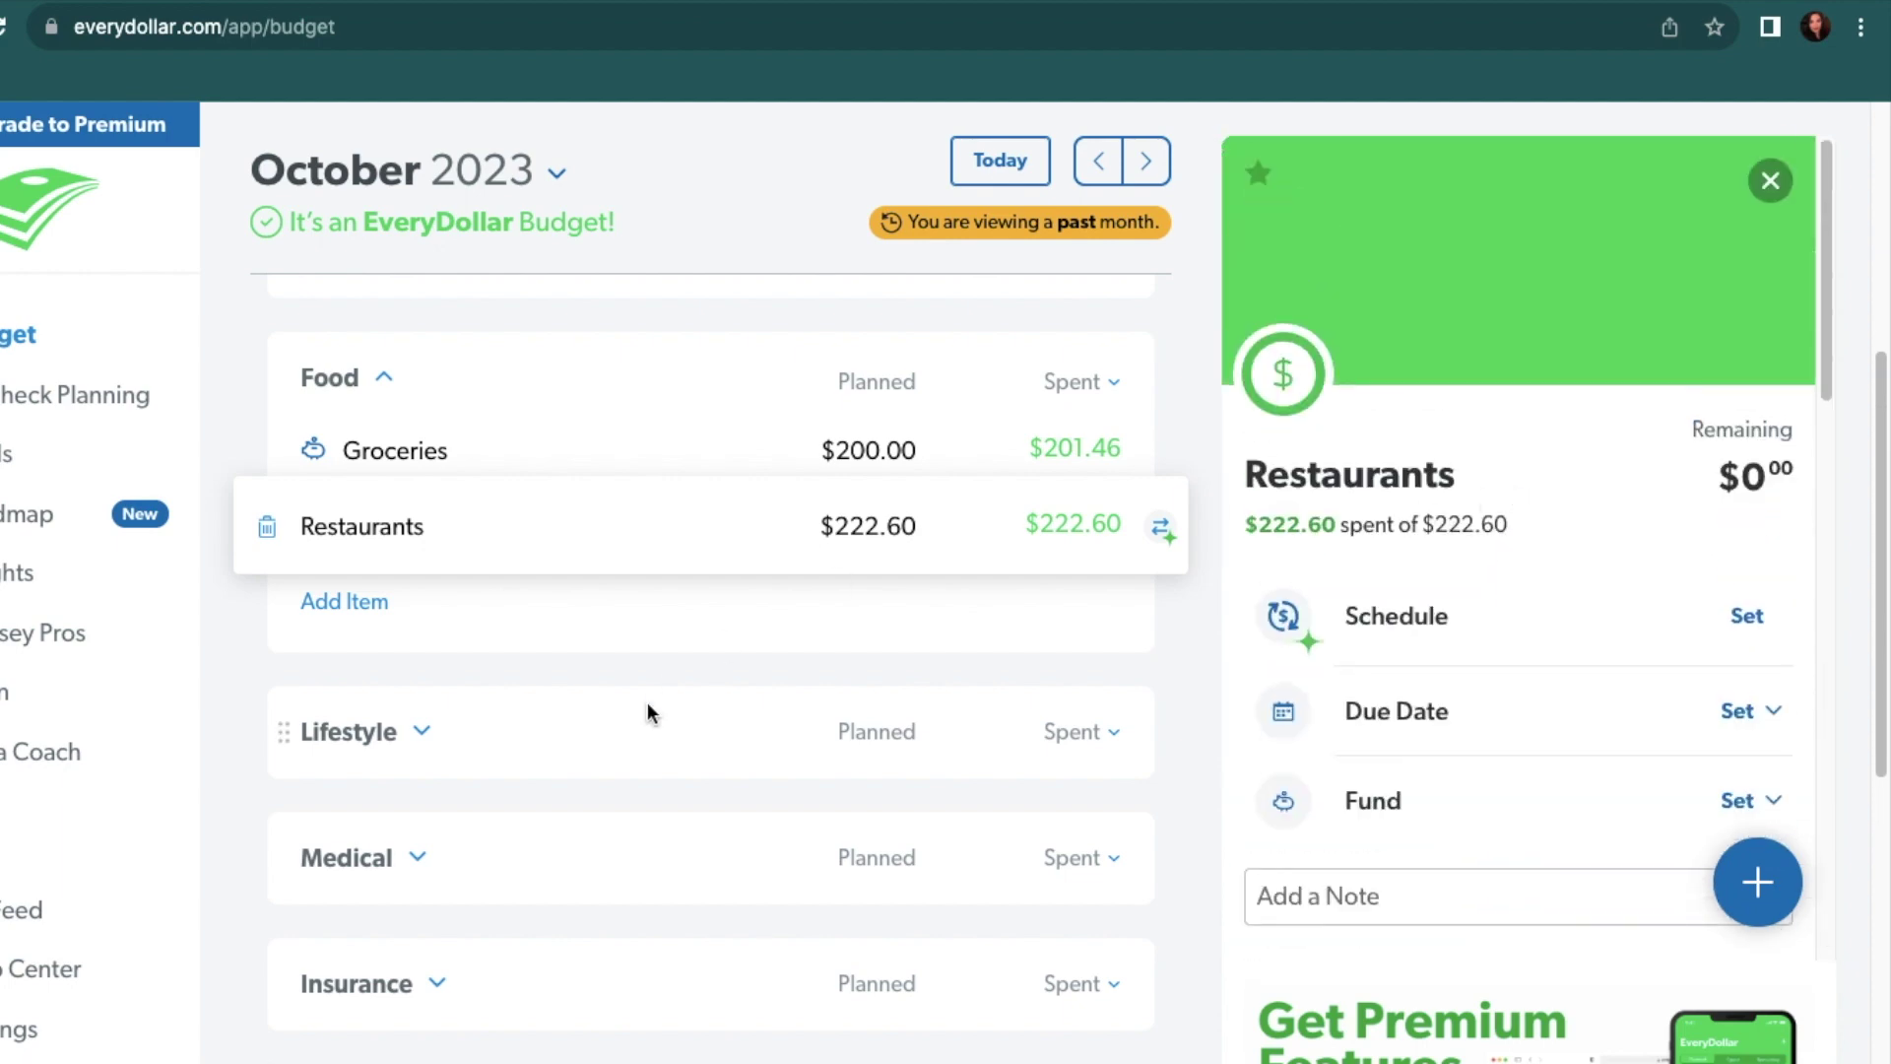
pyautogui.click(385, 379)
# Expand the Lifestyle group and review the first entertainment fund's details and activity for the month
pyautogui.click(422, 505)
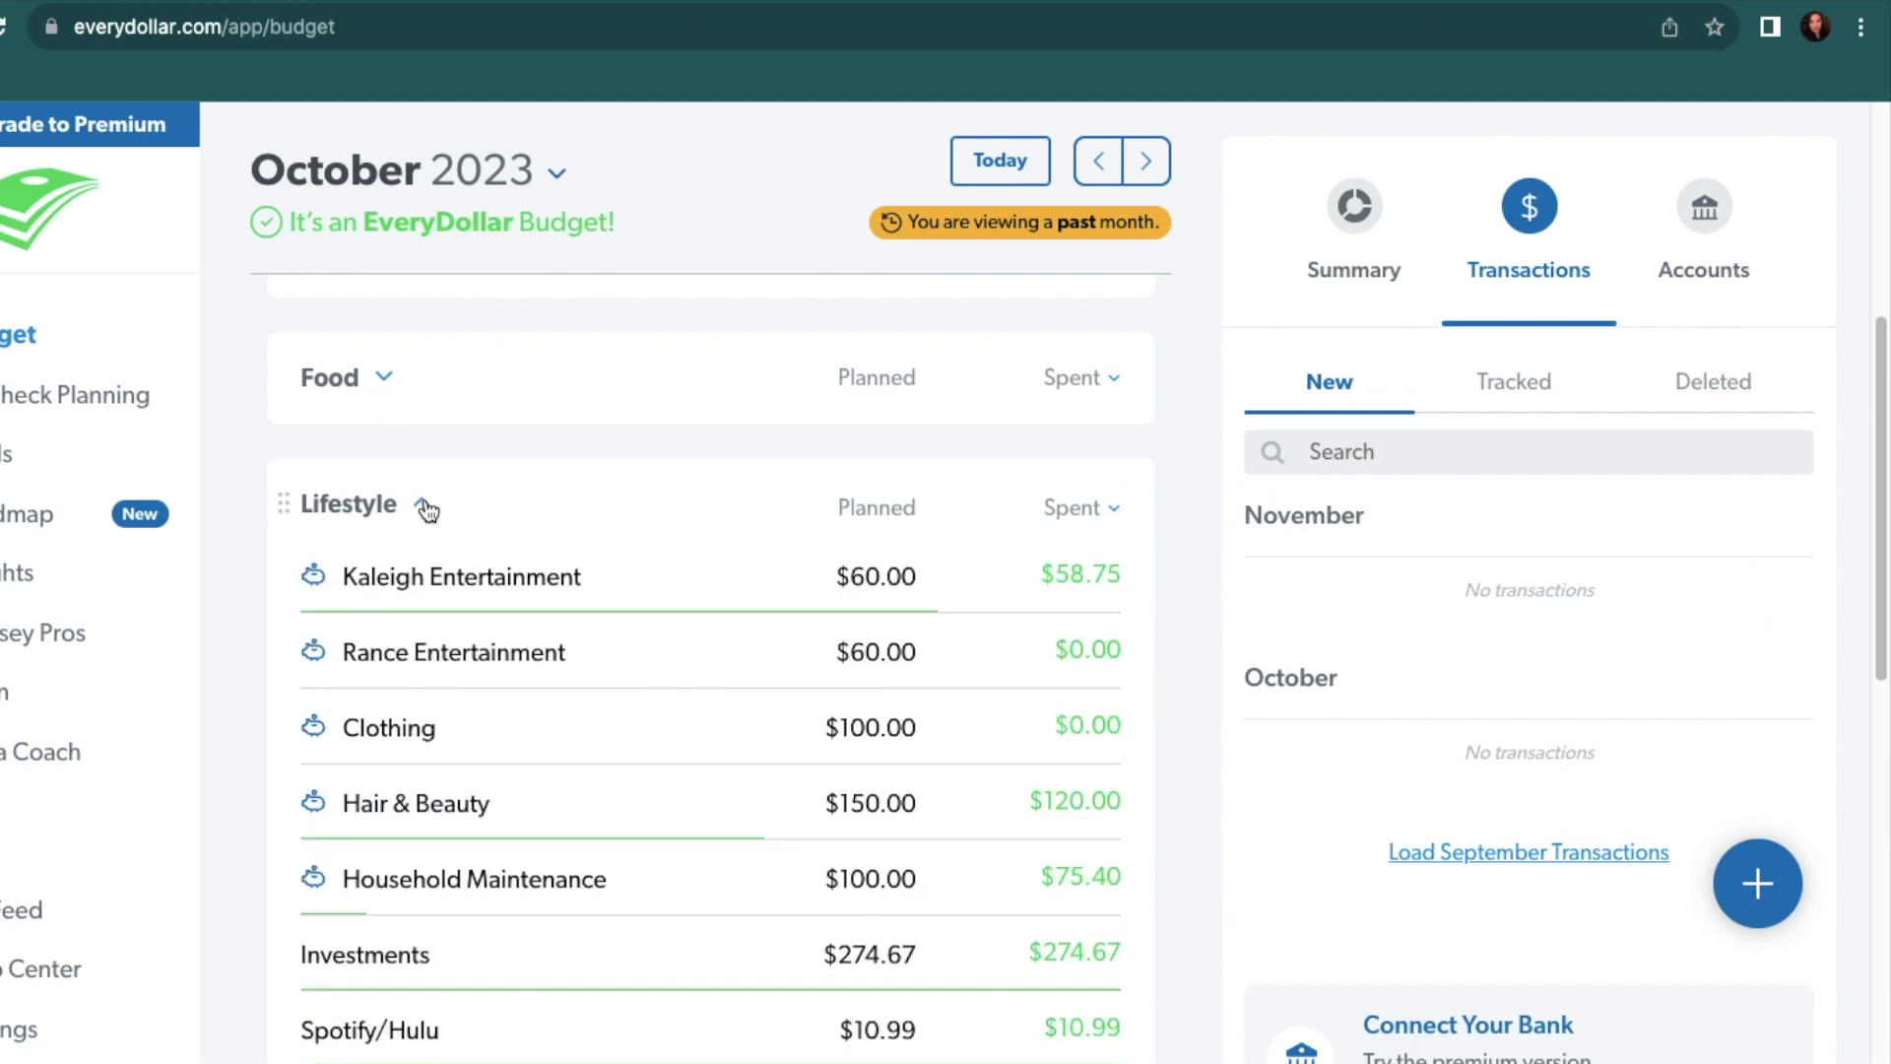
pyautogui.scroll(-3, 687, 810)
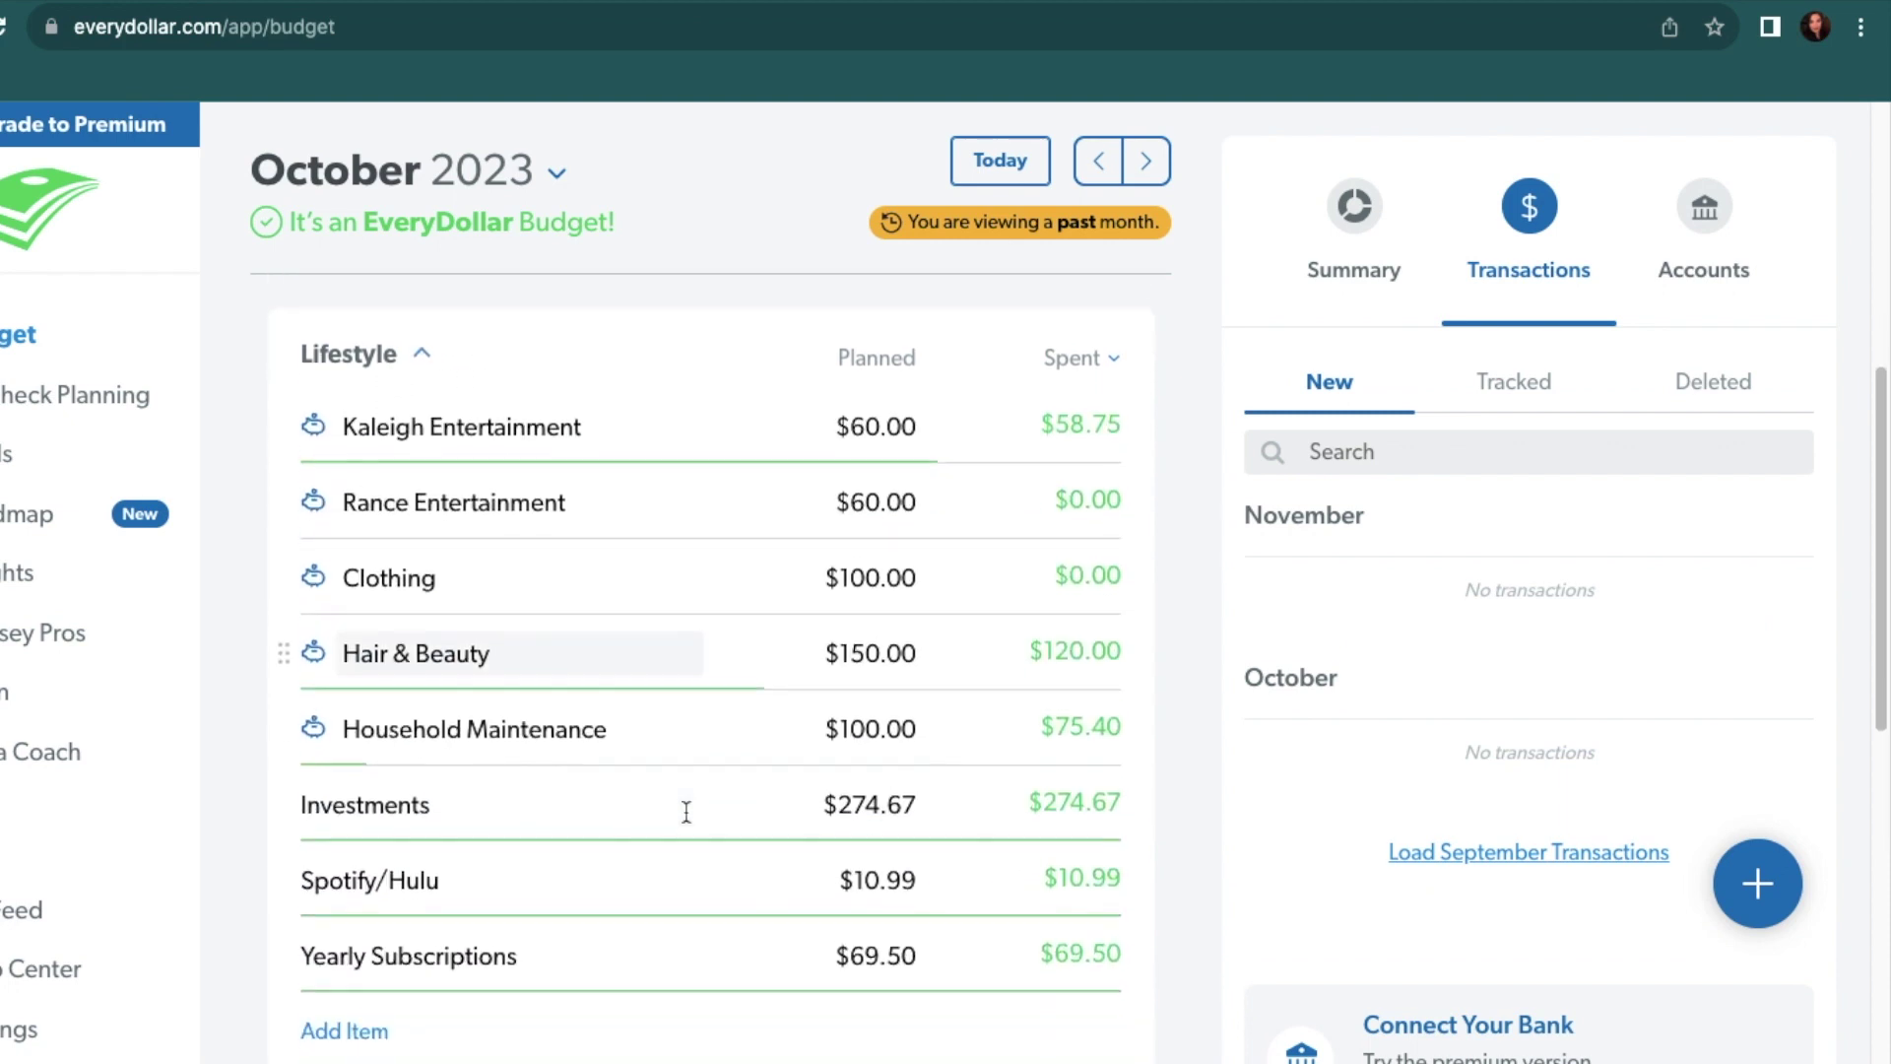
pyautogui.click(745, 407)
pyautogui.scroll(-6, 1421, 658)
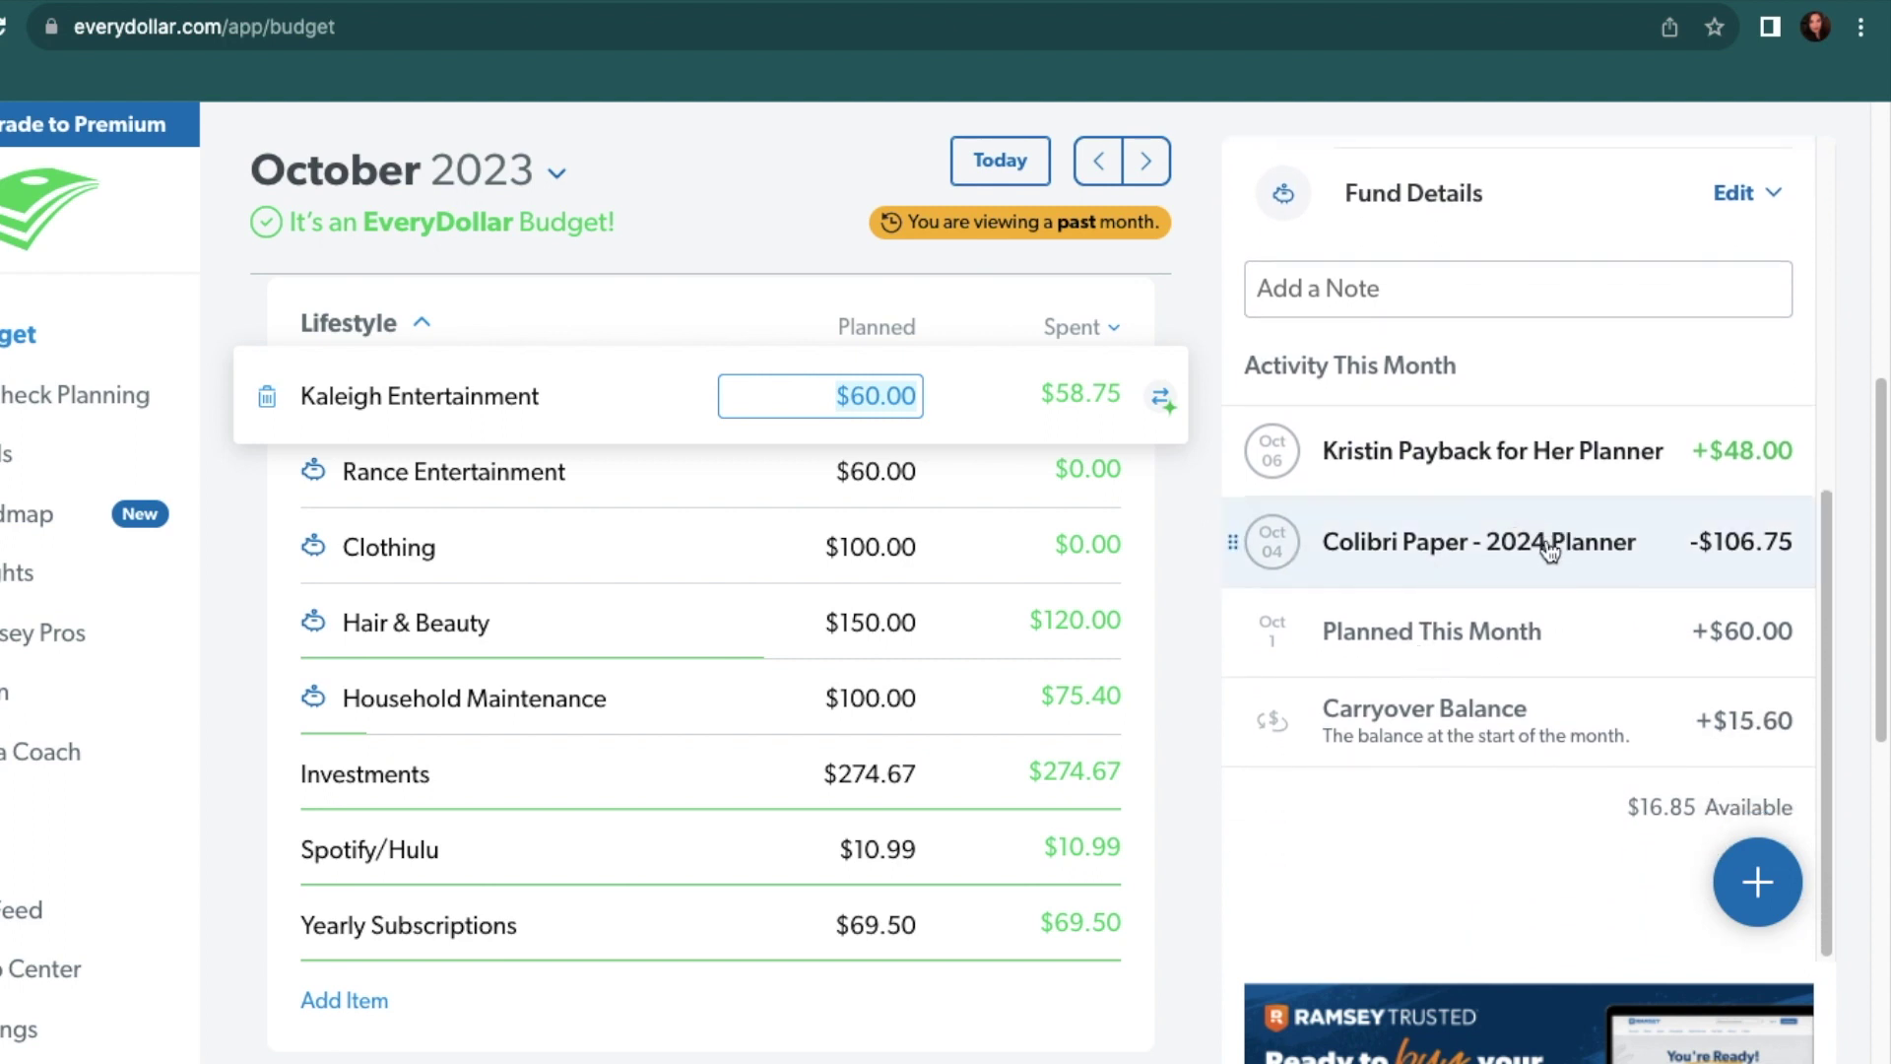
pyautogui.scroll(2, 1549, 549)
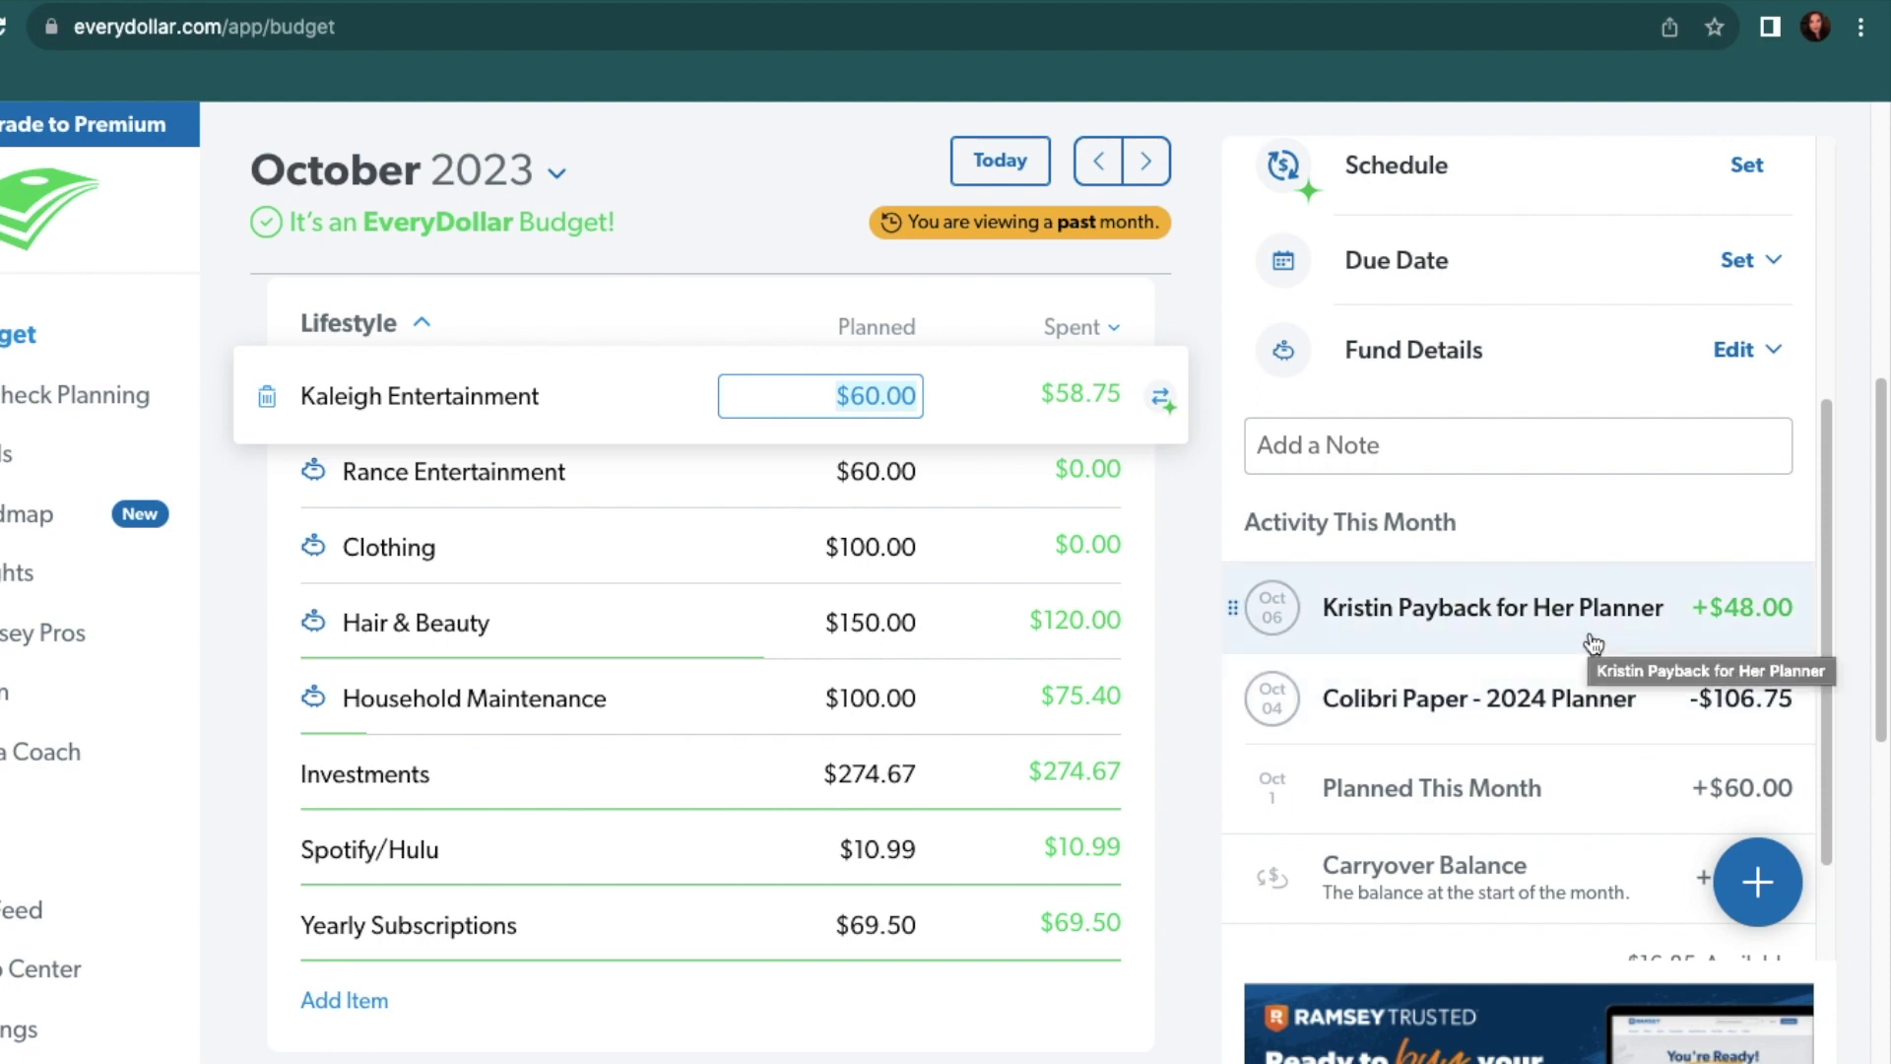
pyautogui.scroll(5, 1593, 646)
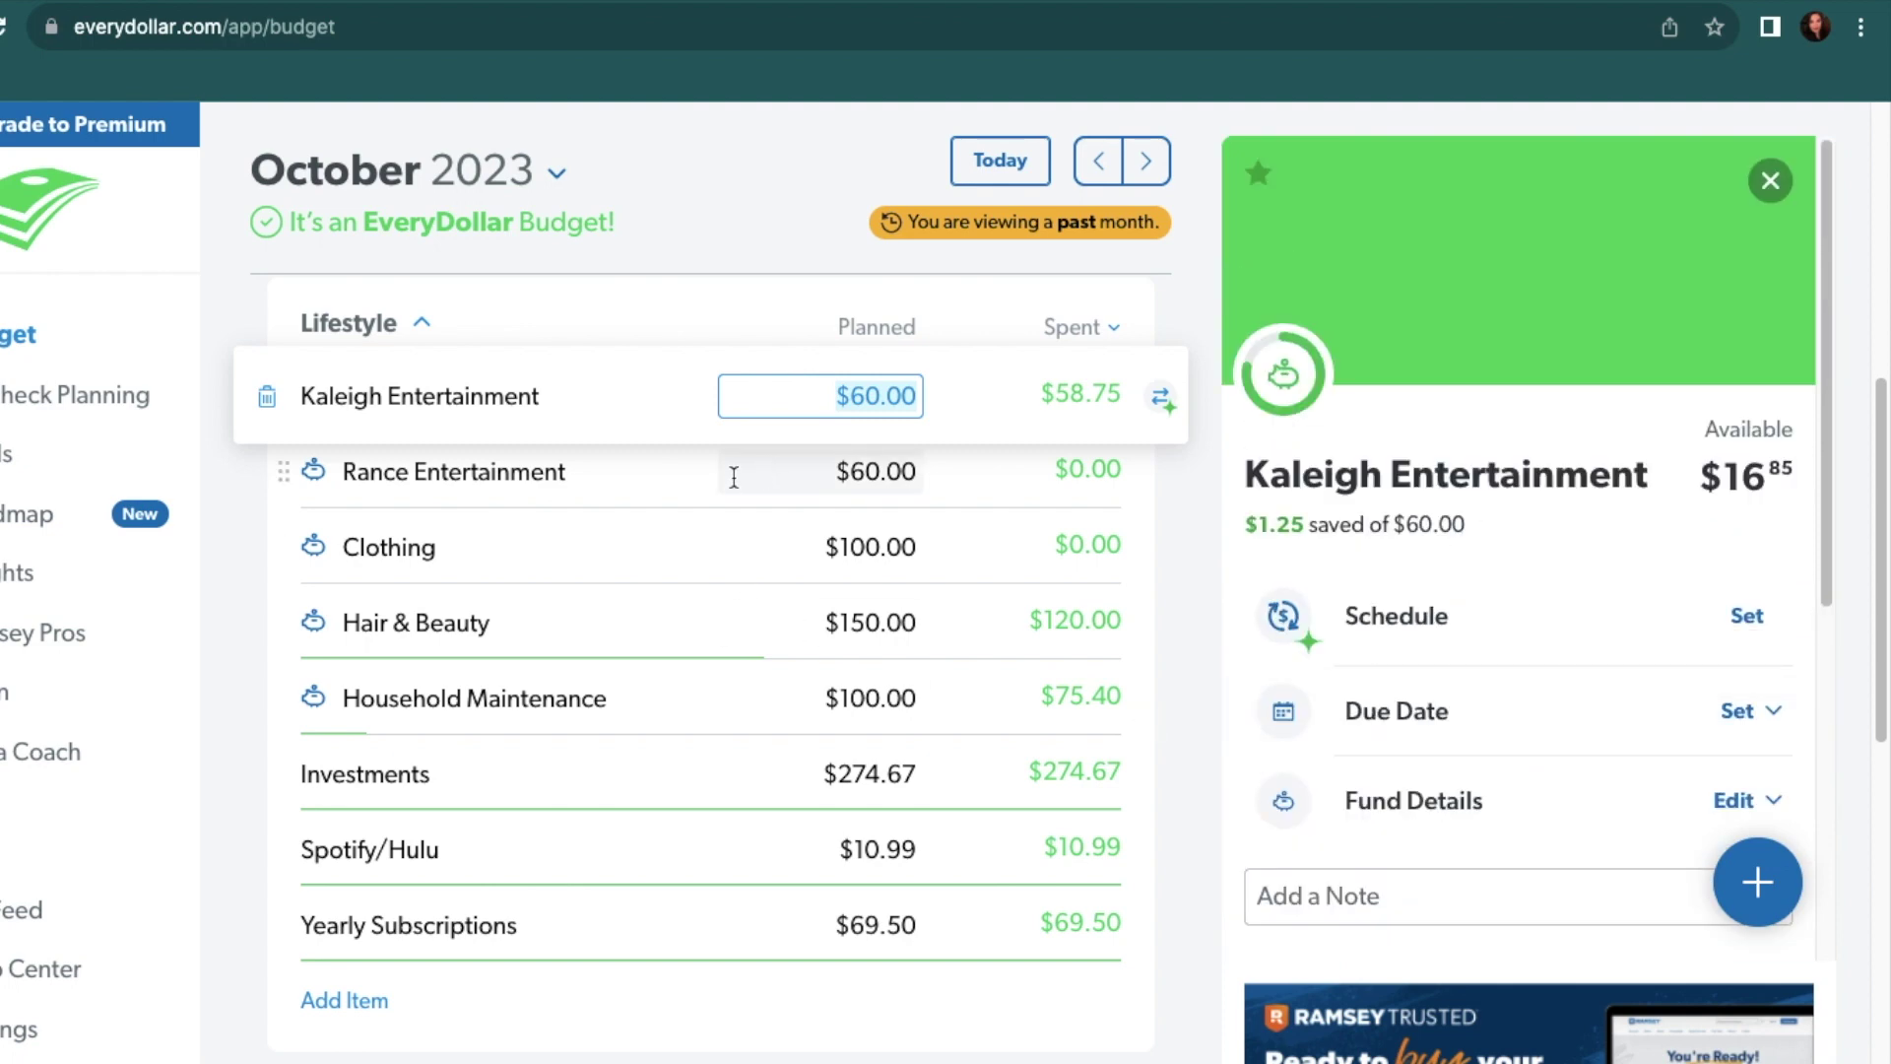
# View the details of the second entertainment fund and the Clothing fund in the Lifestyle group
pyautogui.click(734, 477)
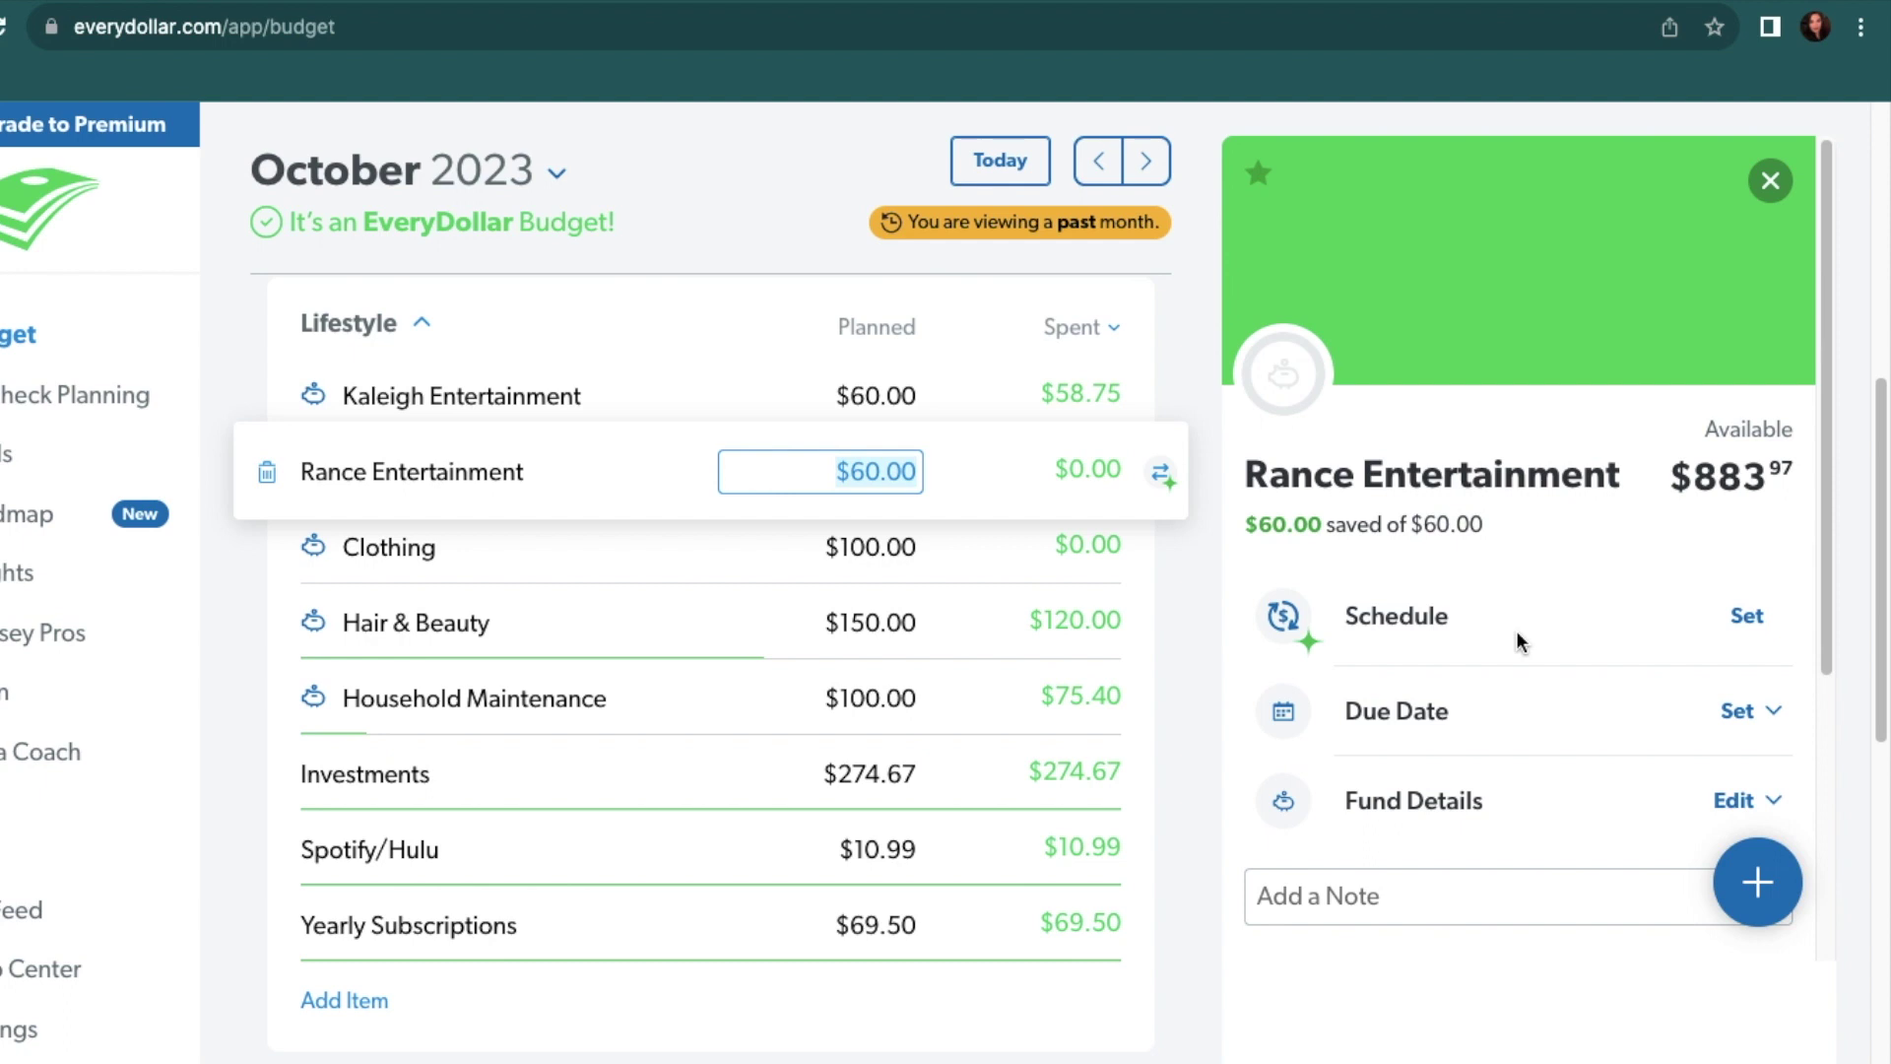
pyautogui.click(722, 552)
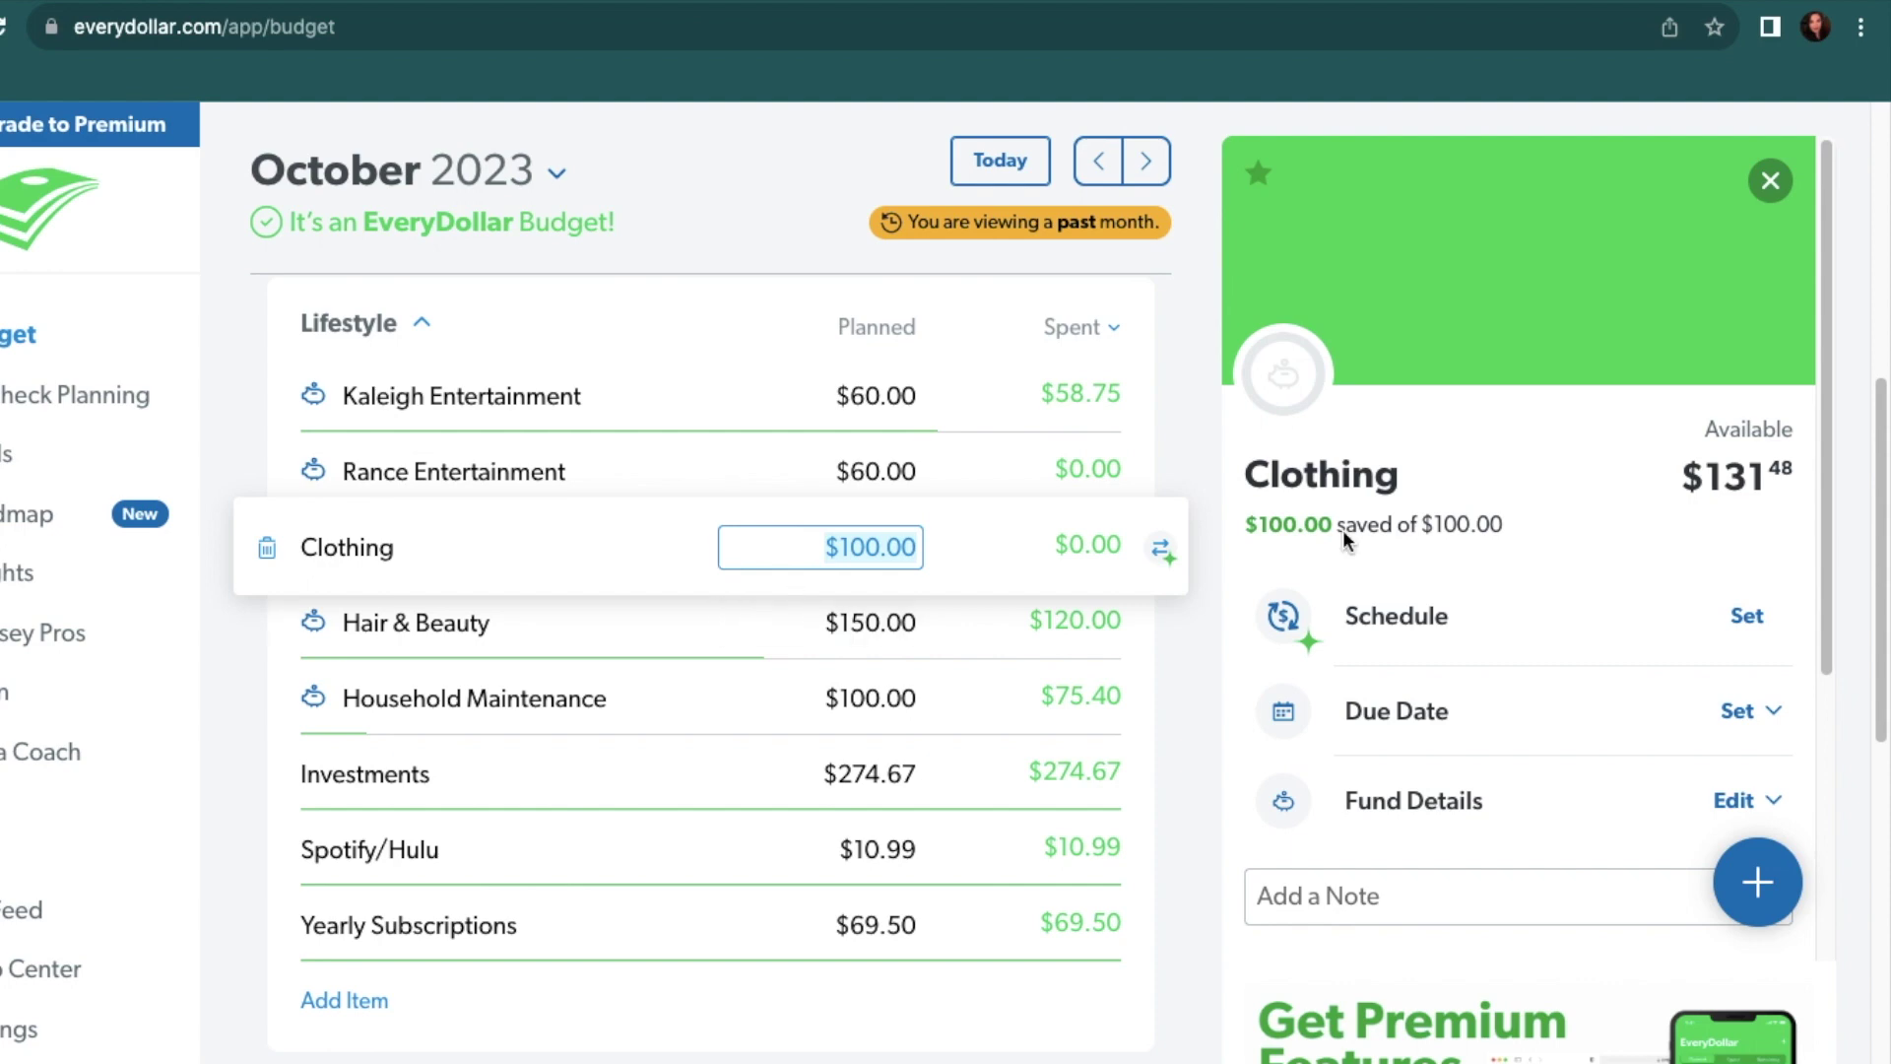
pyautogui.scroll(-5, 1587, 776)
pyautogui.scroll(5, 1587, 772)
# Review the notes and monthly activity of the Hair & Beauty and Household Maintenance funds
pyautogui.click(617, 624)
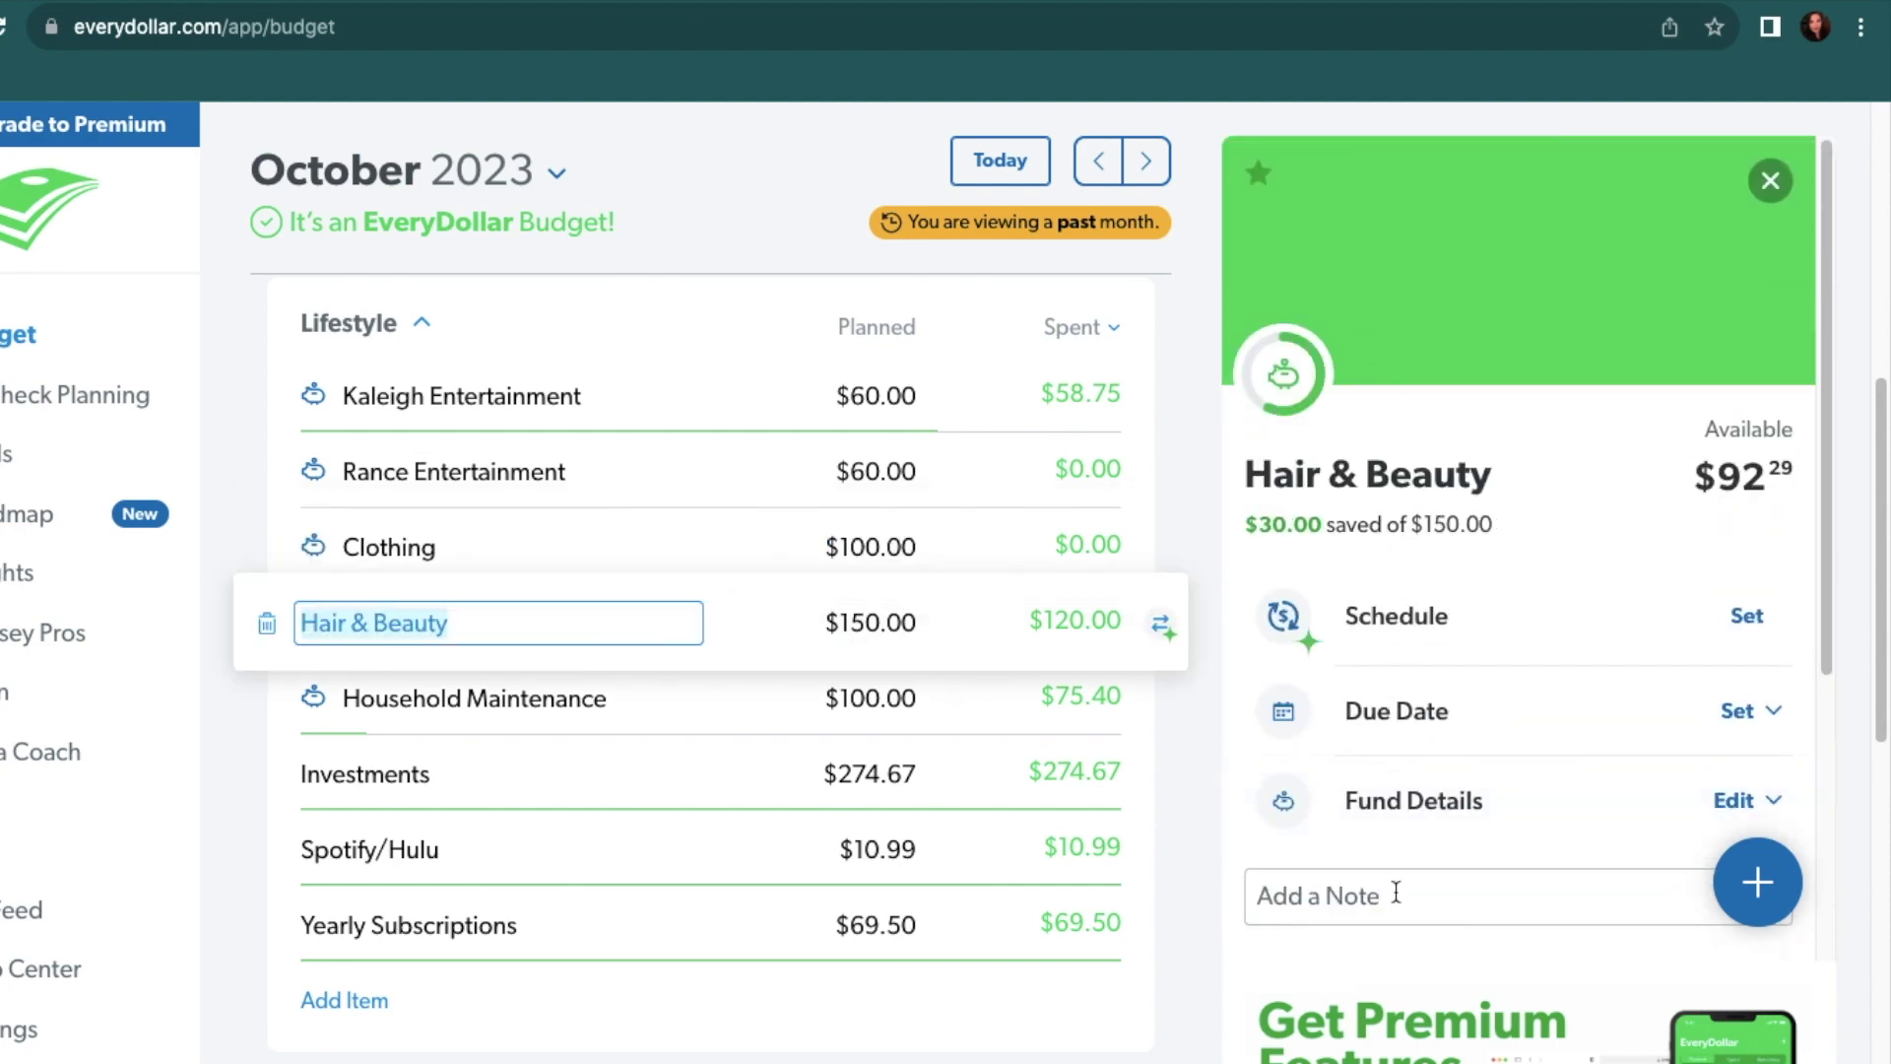
pyautogui.scroll(-5, 1395, 891)
pyautogui.scroll(5, 1395, 889)
pyautogui.click(676, 702)
pyautogui.scroll(-5, 1521, 770)
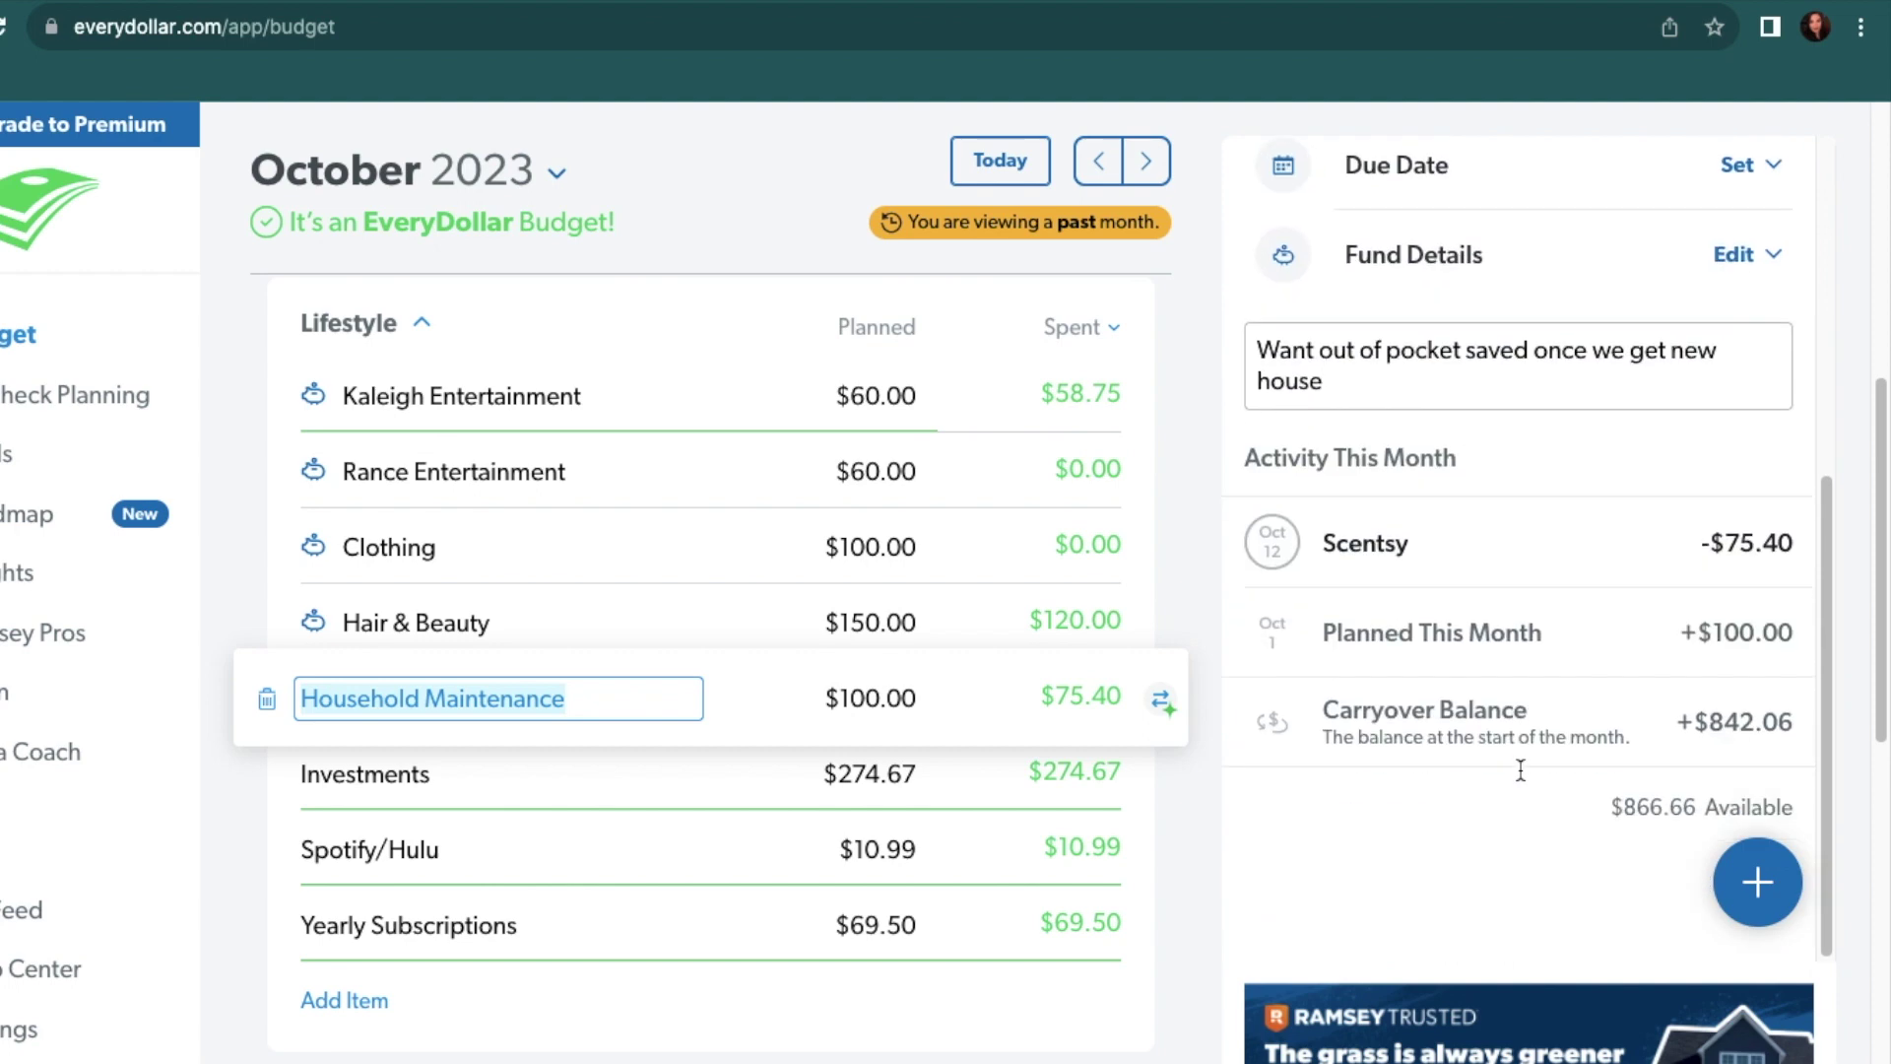
pyautogui.scroll(5, 1601, 561)
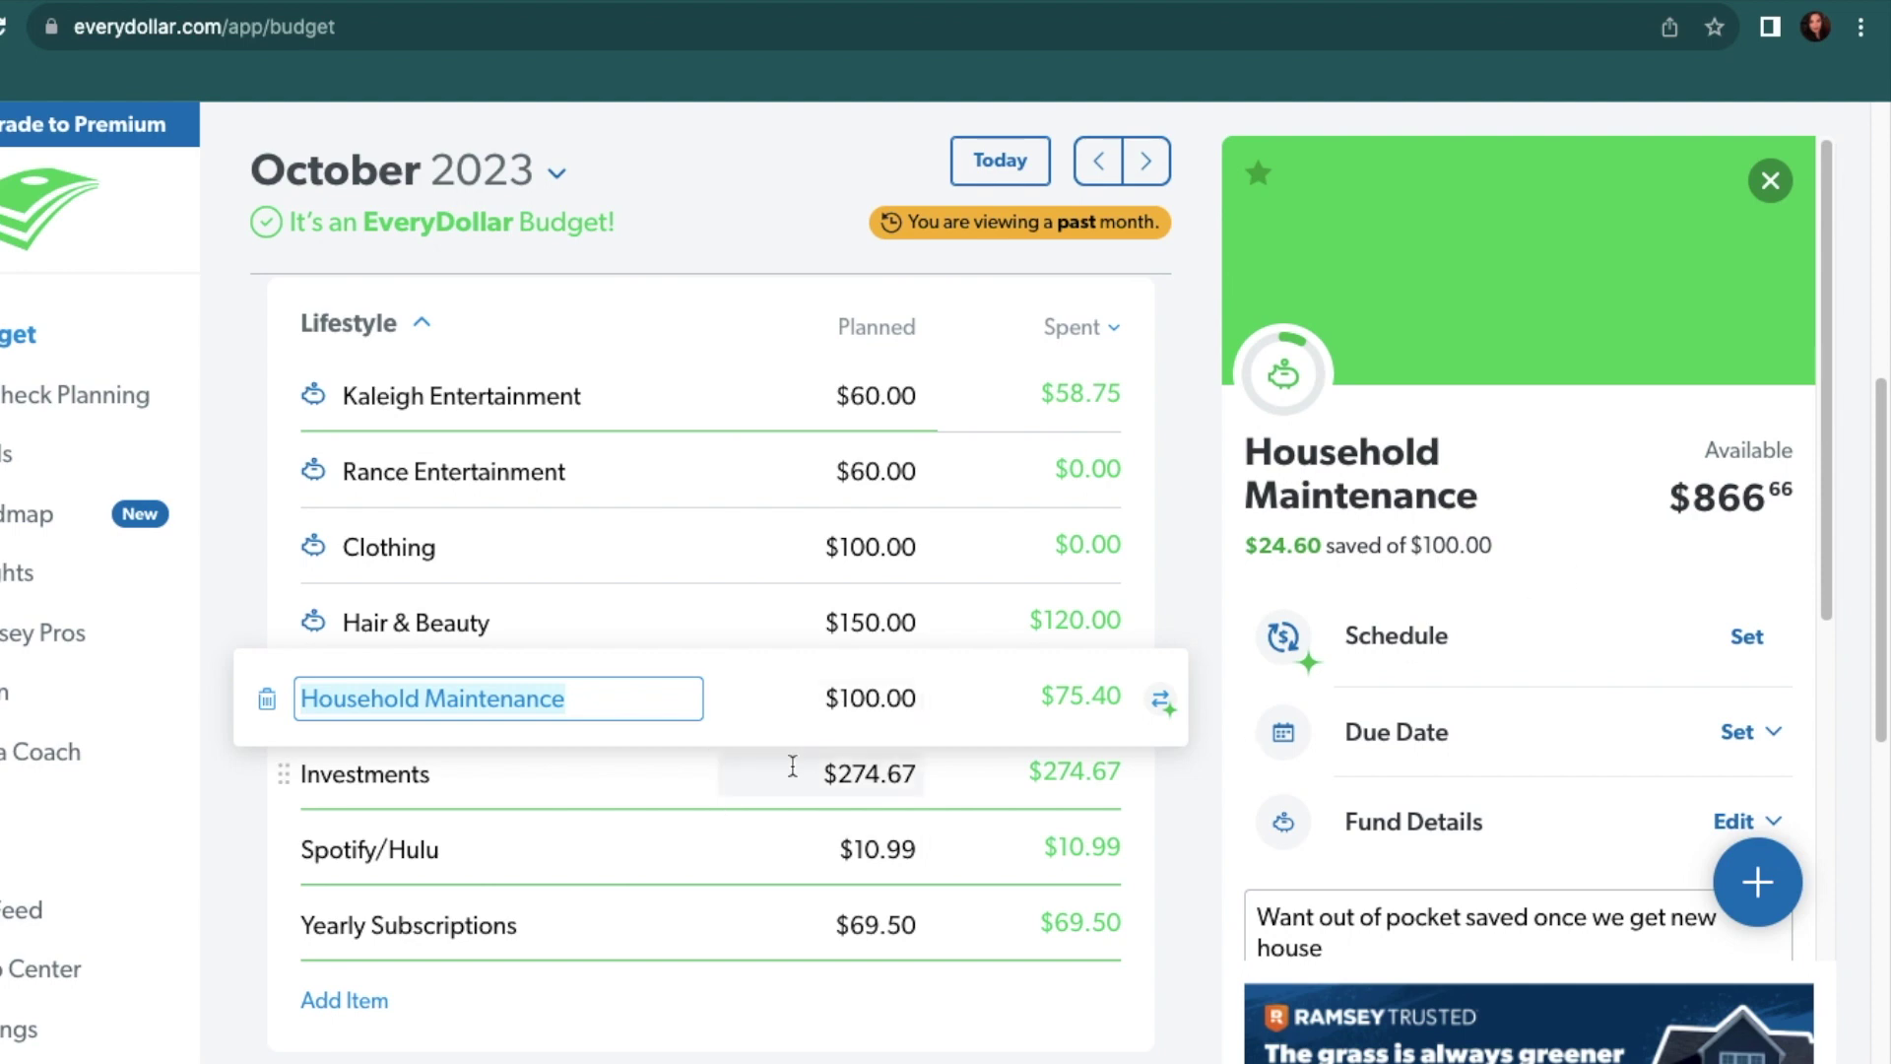
# View the Investments item's details, review the Yearly Subscriptions note and transactions, and collapse the Lifestyle group
pyautogui.click(748, 770)
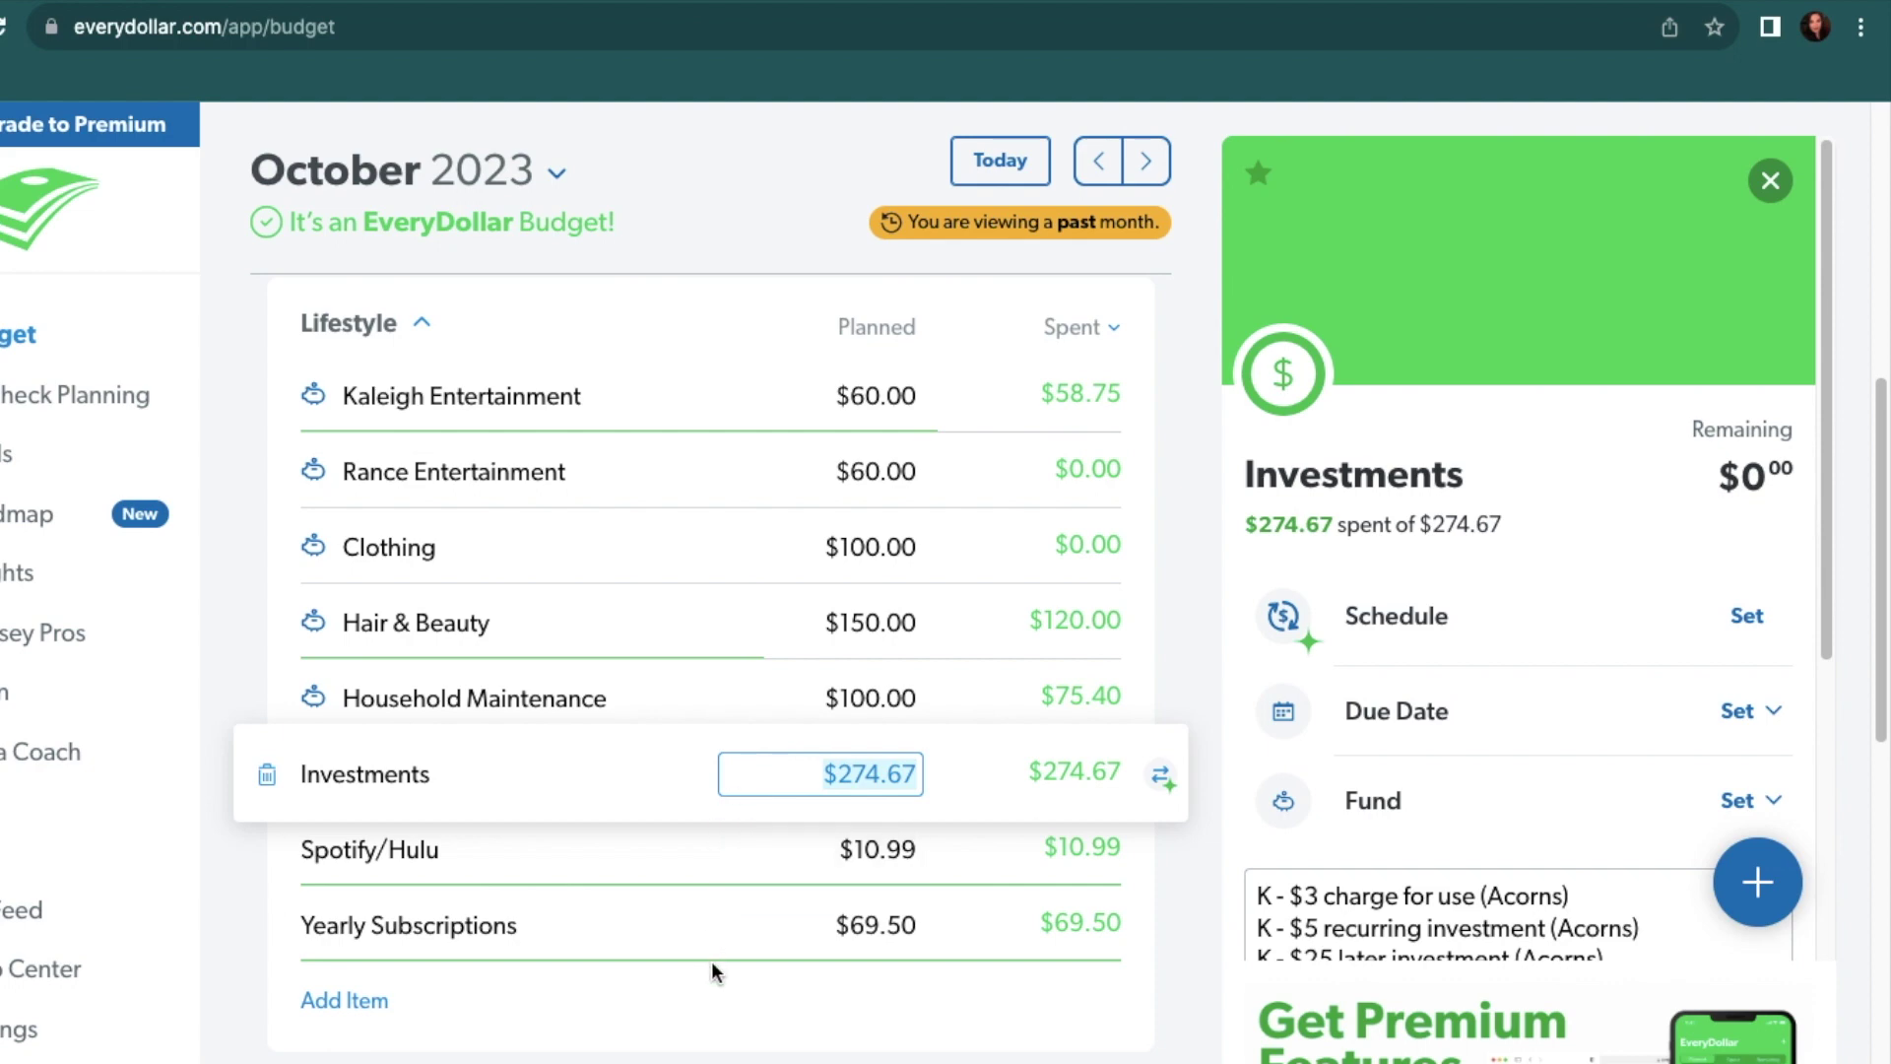
pyautogui.click(730, 931)
pyautogui.scroll(-5, 1591, 753)
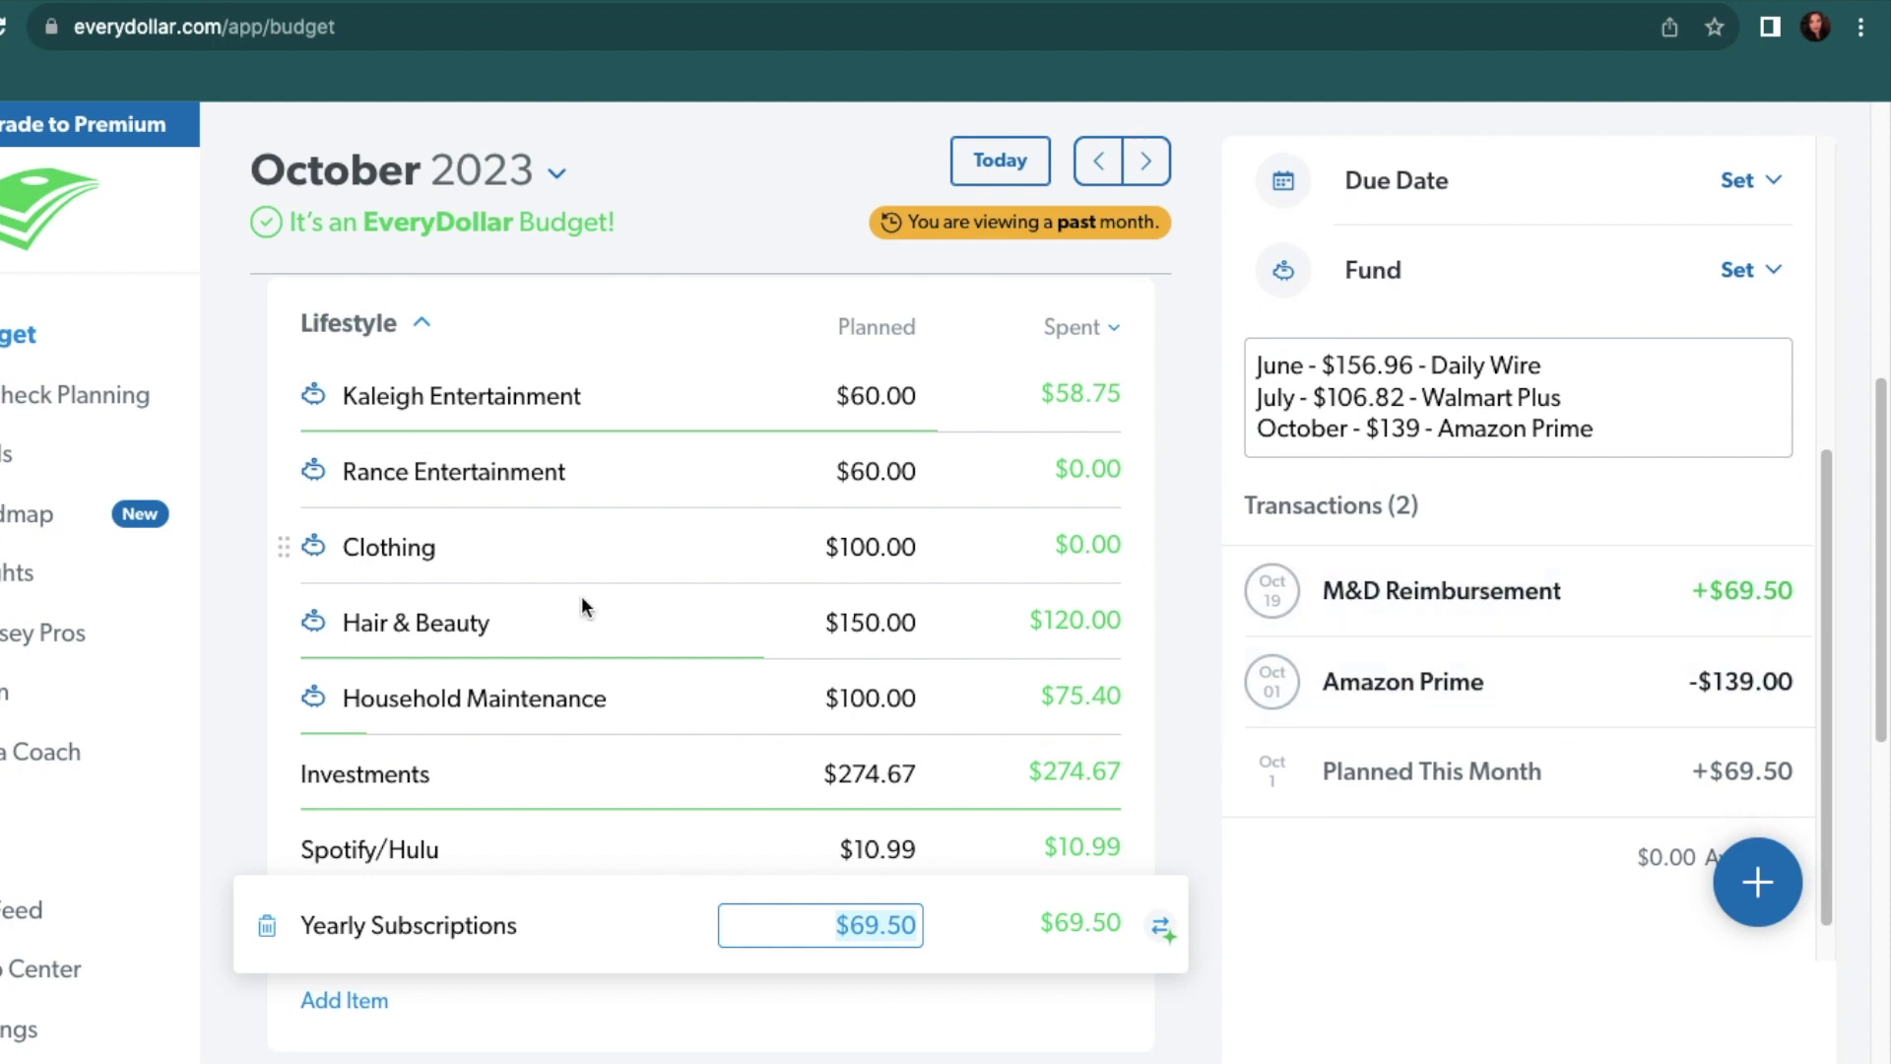
pyautogui.scroll(1, 463, 649)
pyautogui.click(424, 406)
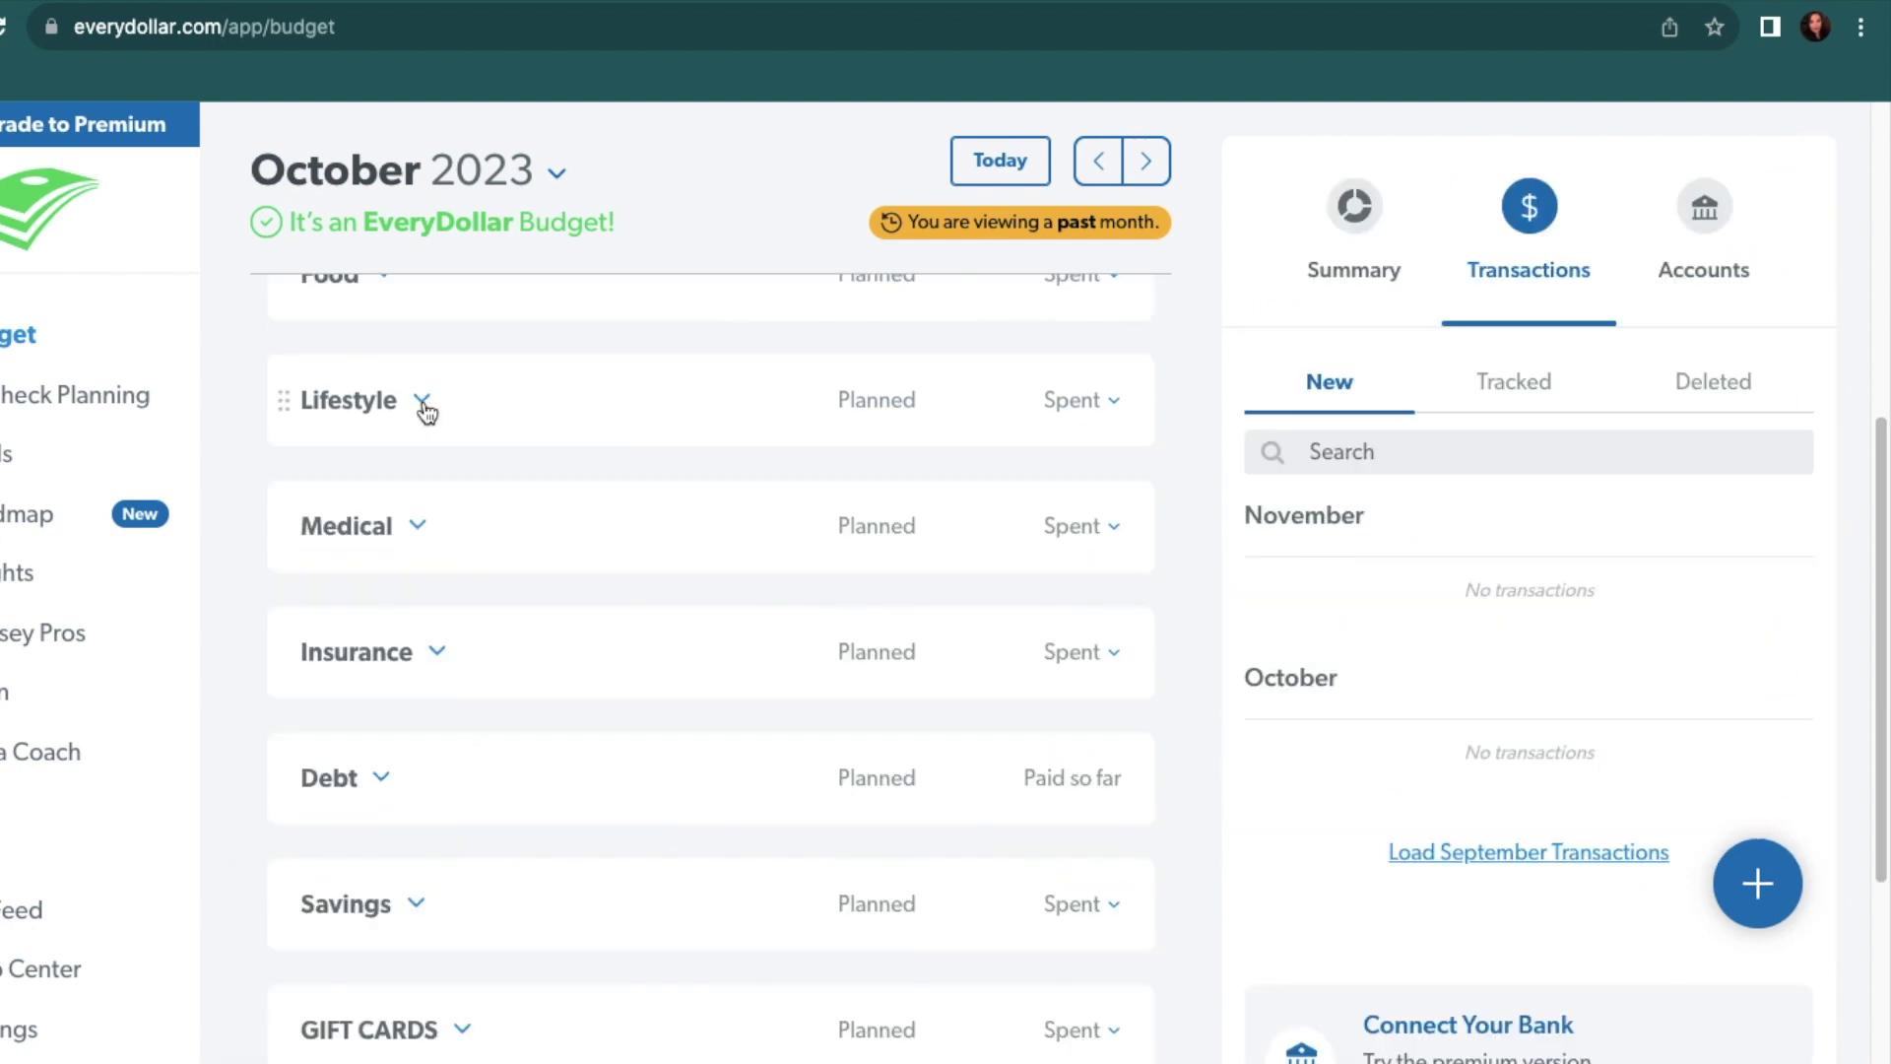
# Expand the Medical group and review the Insurance Benefits Card fund's note and activity
pyautogui.click(421, 532)
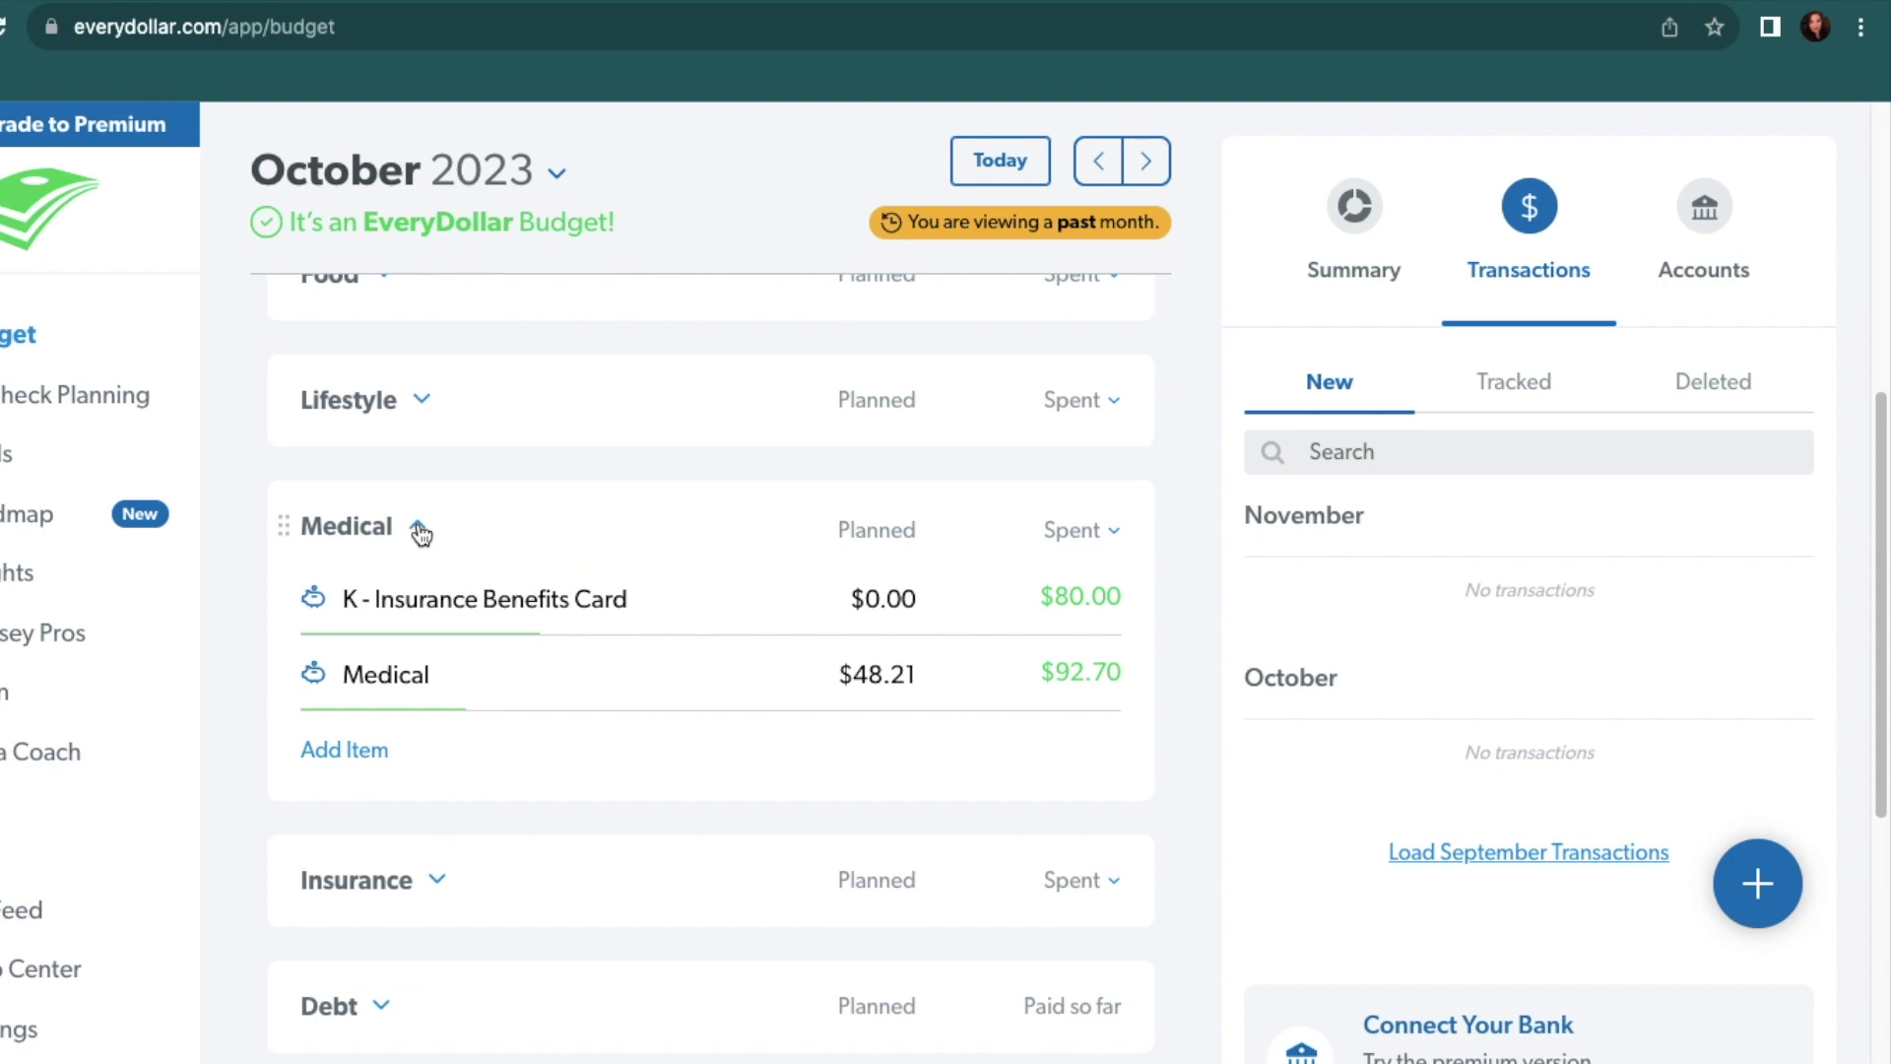
pyautogui.click(502, 483)
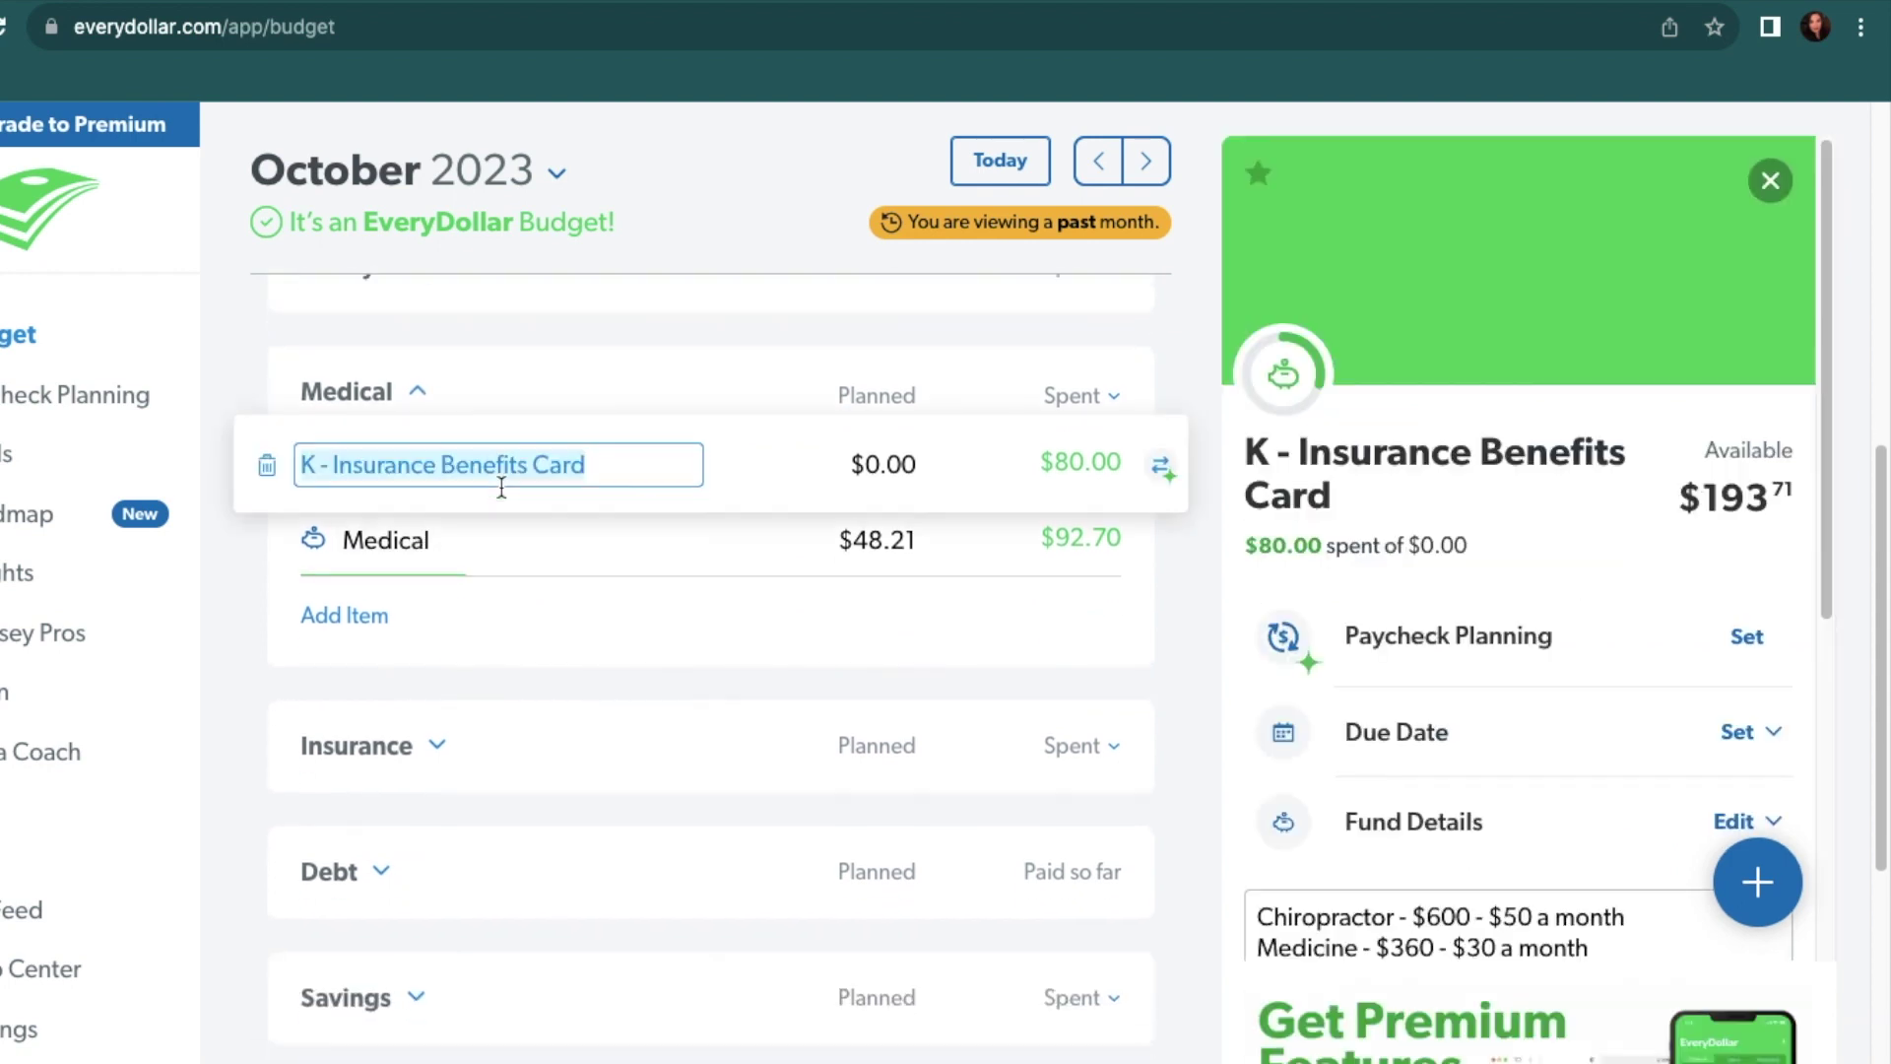
pyautogui.scroll(-3, 1341, 591)
pyautogui.scroll(-3, 1337, 589)
pyautogui.scroll(5, 1337, 581)
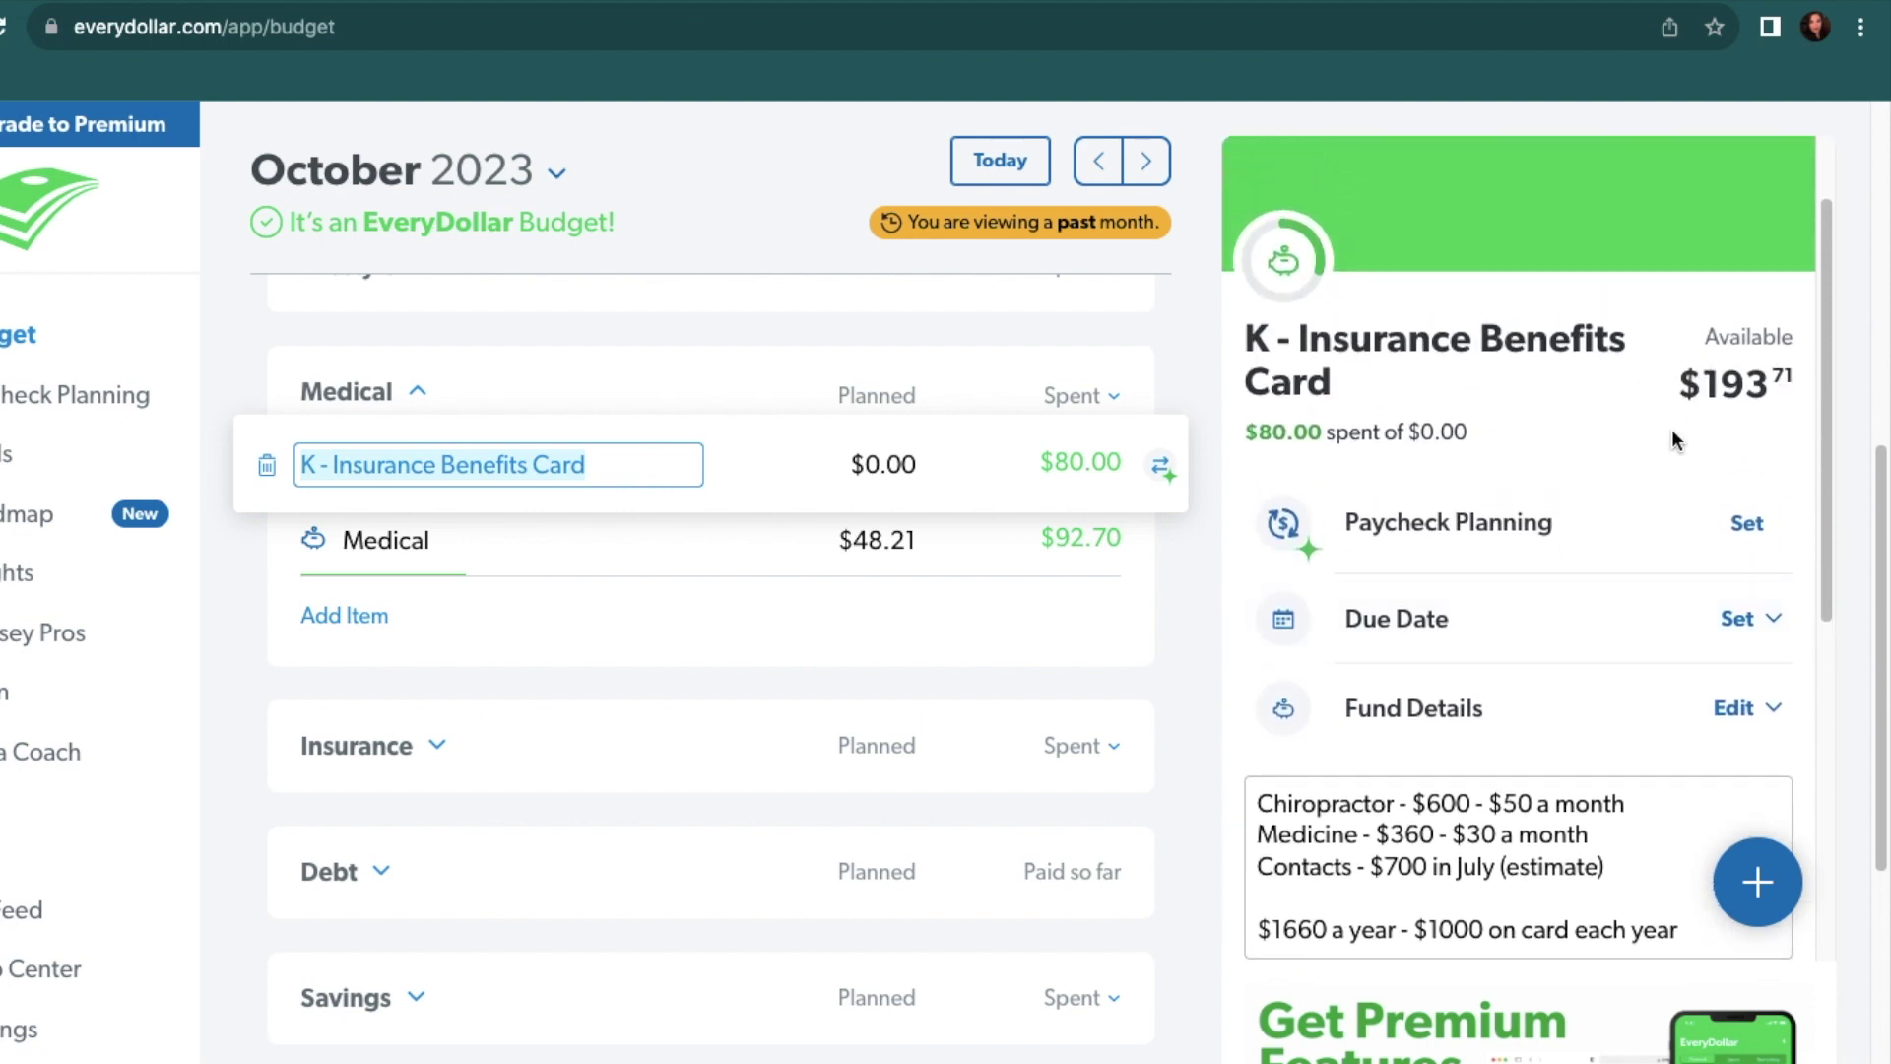
# Review the Medical fund's note and activity for the month, and collapse the Medical group
pyautogui.click(624, 549)
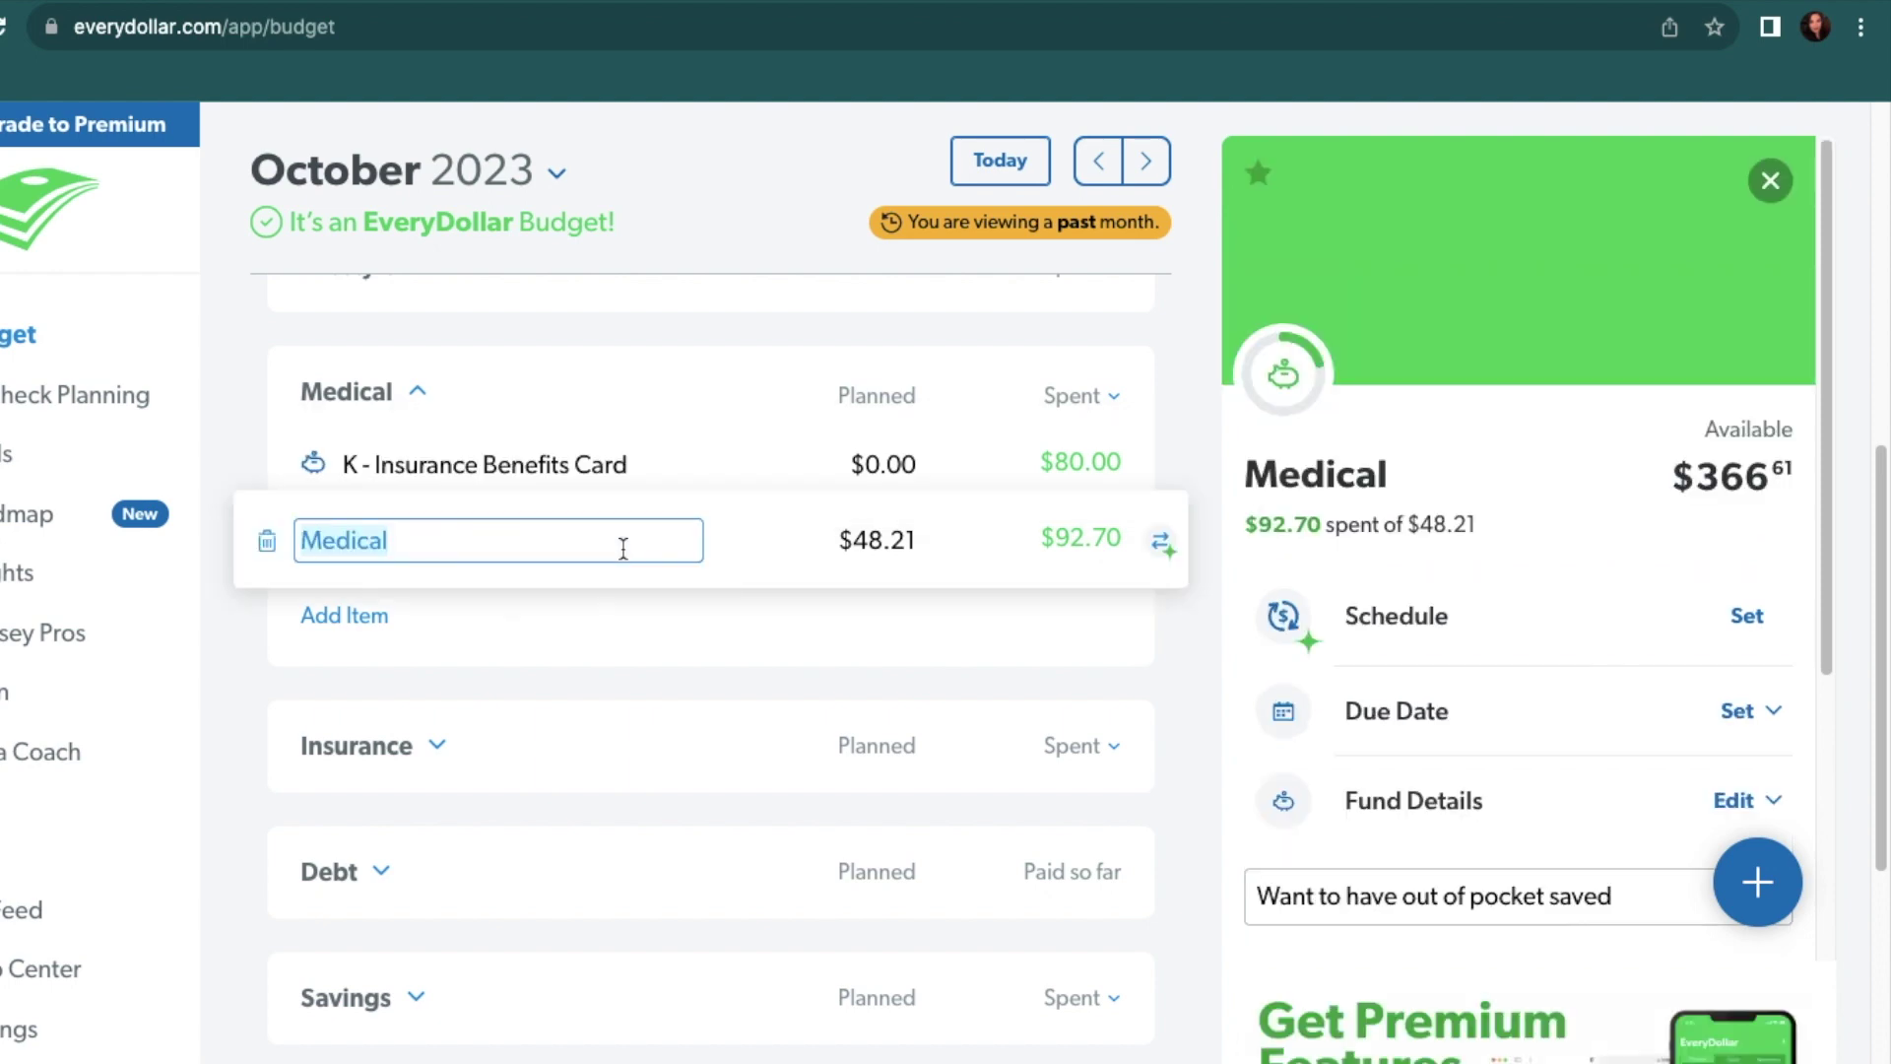
pyautogui.scroll(-6, 1498, 709)
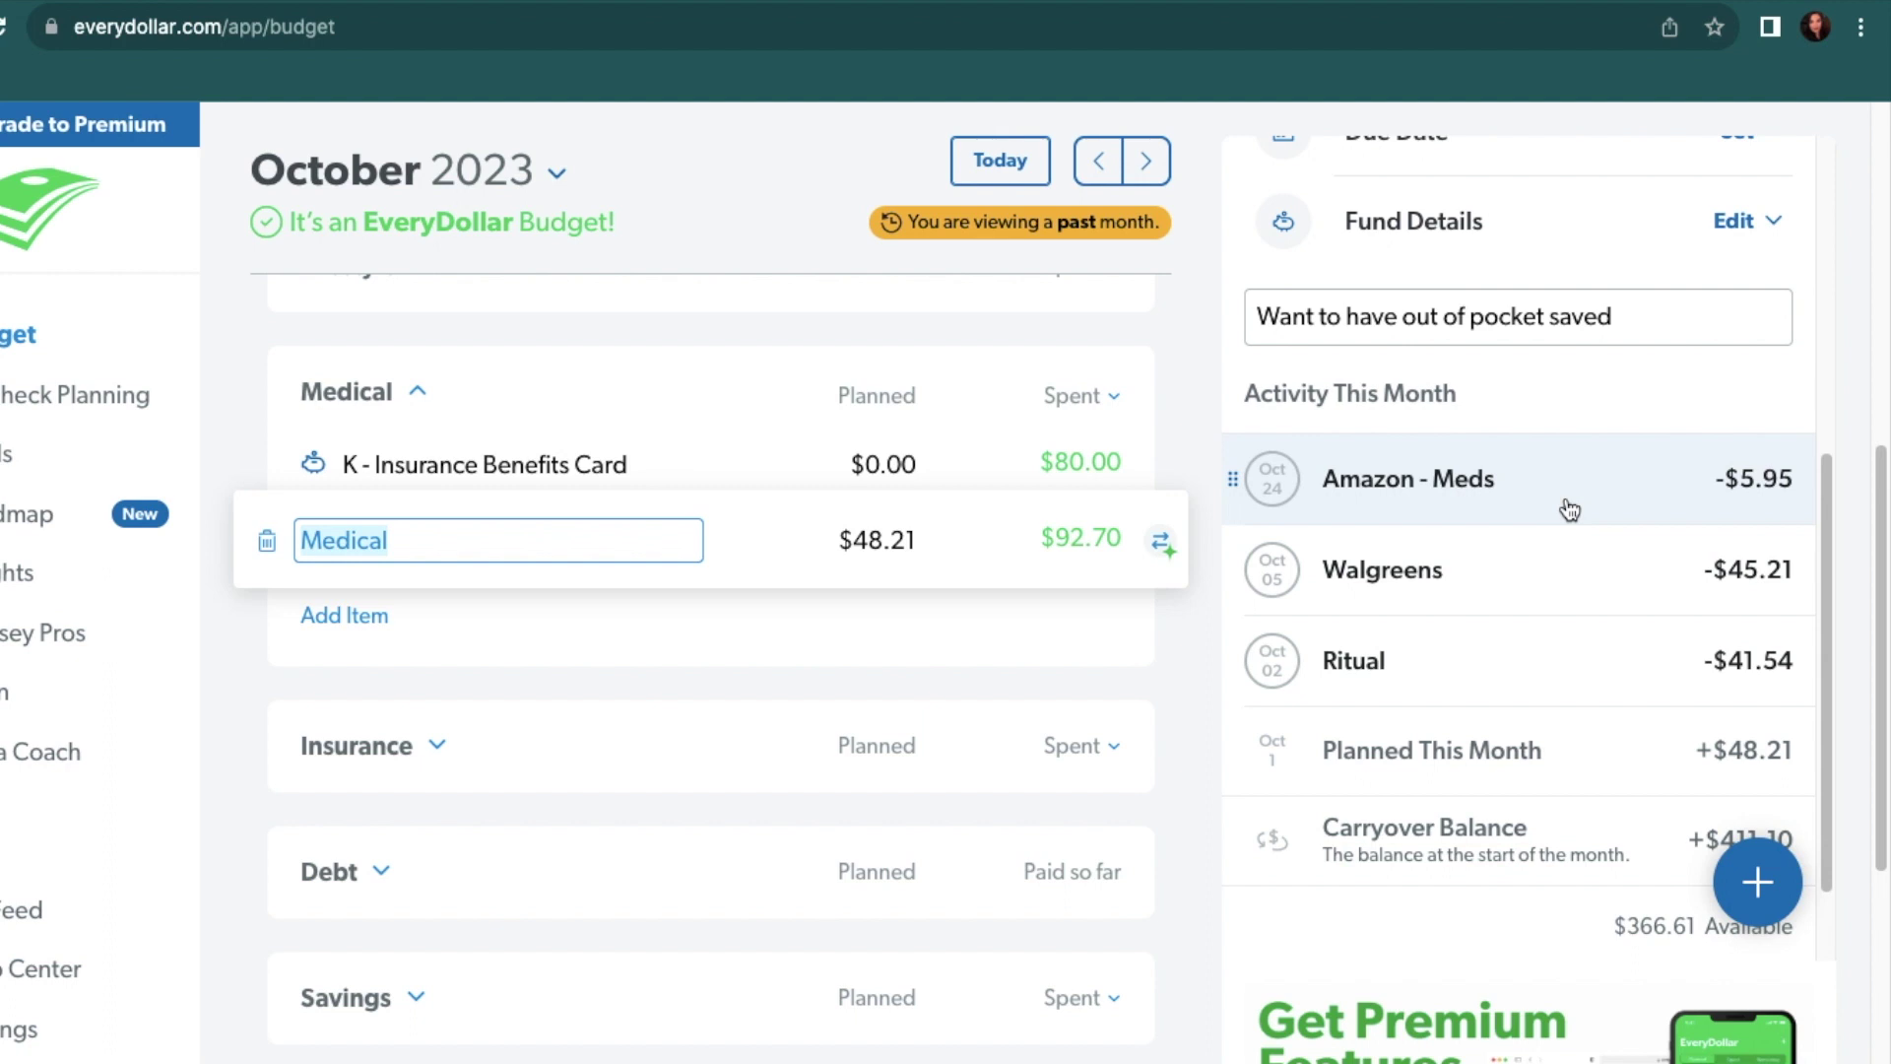
pyautogui.scroll(6, 1570, 509)
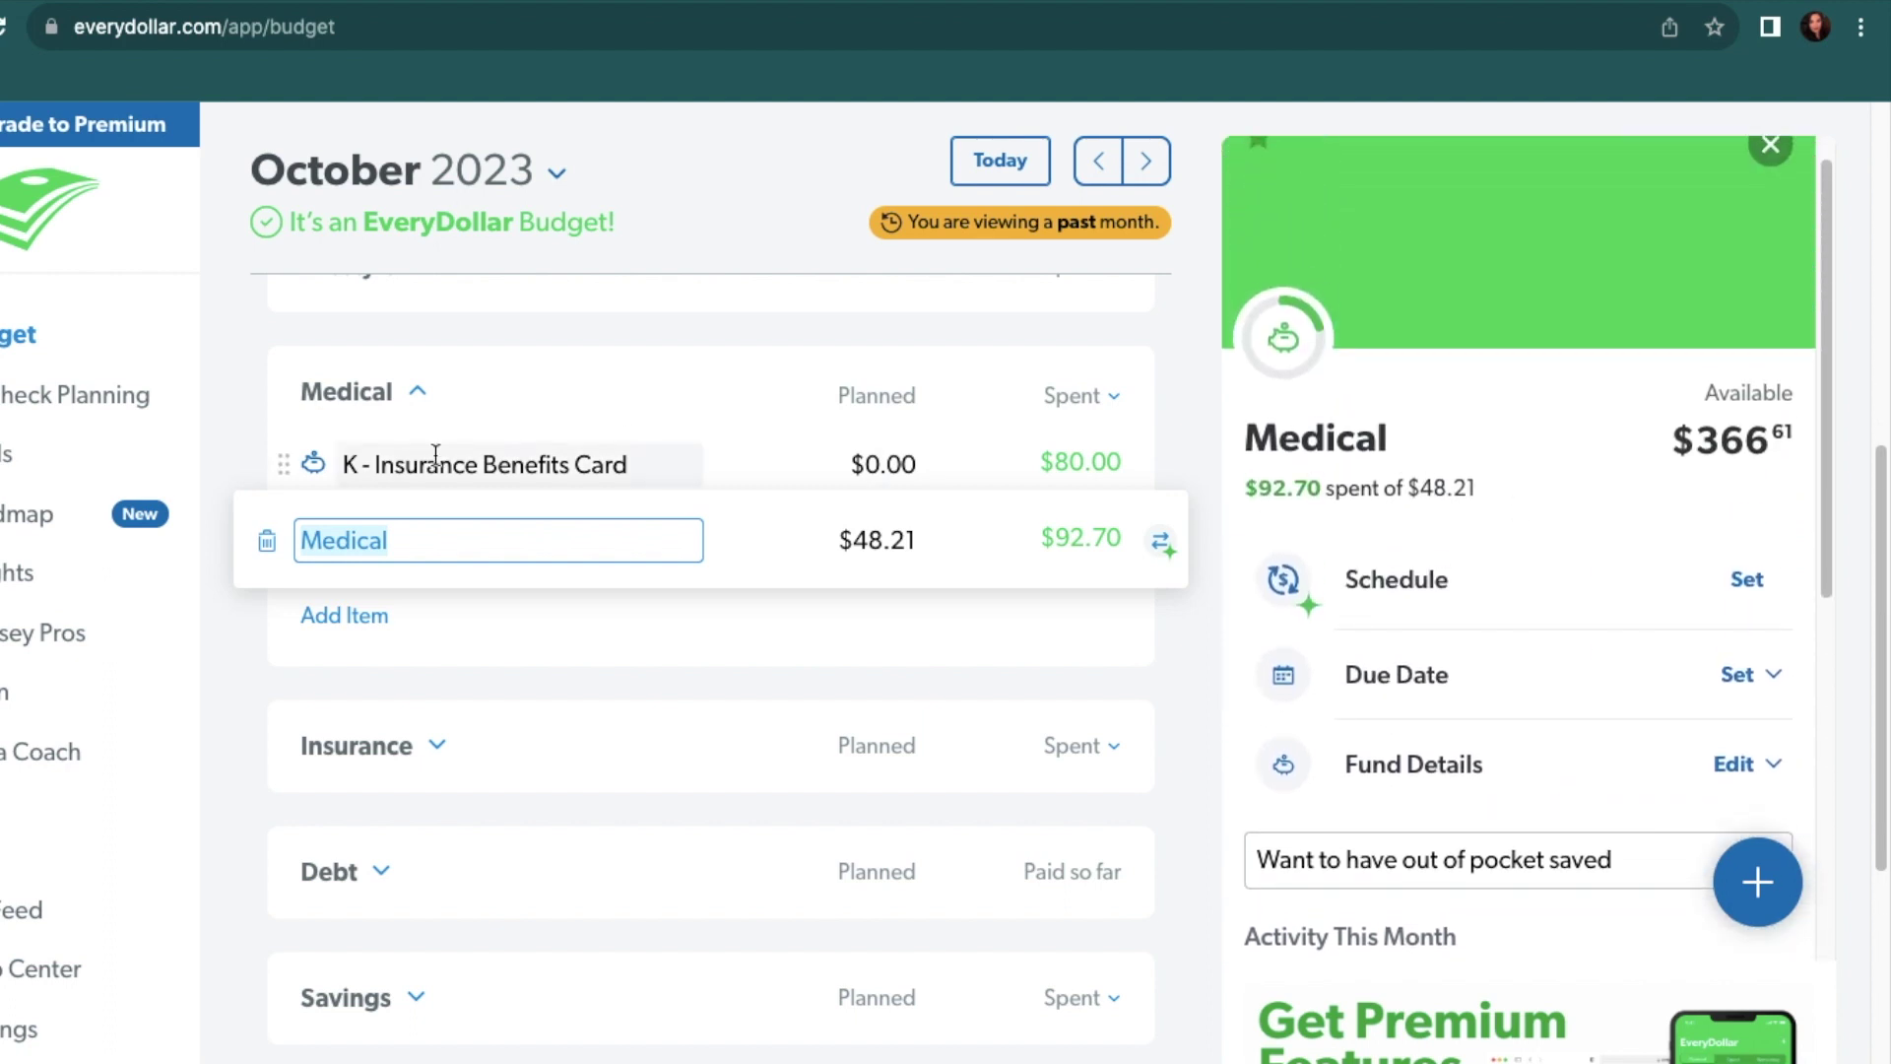
pyautogui.click(418, 391)
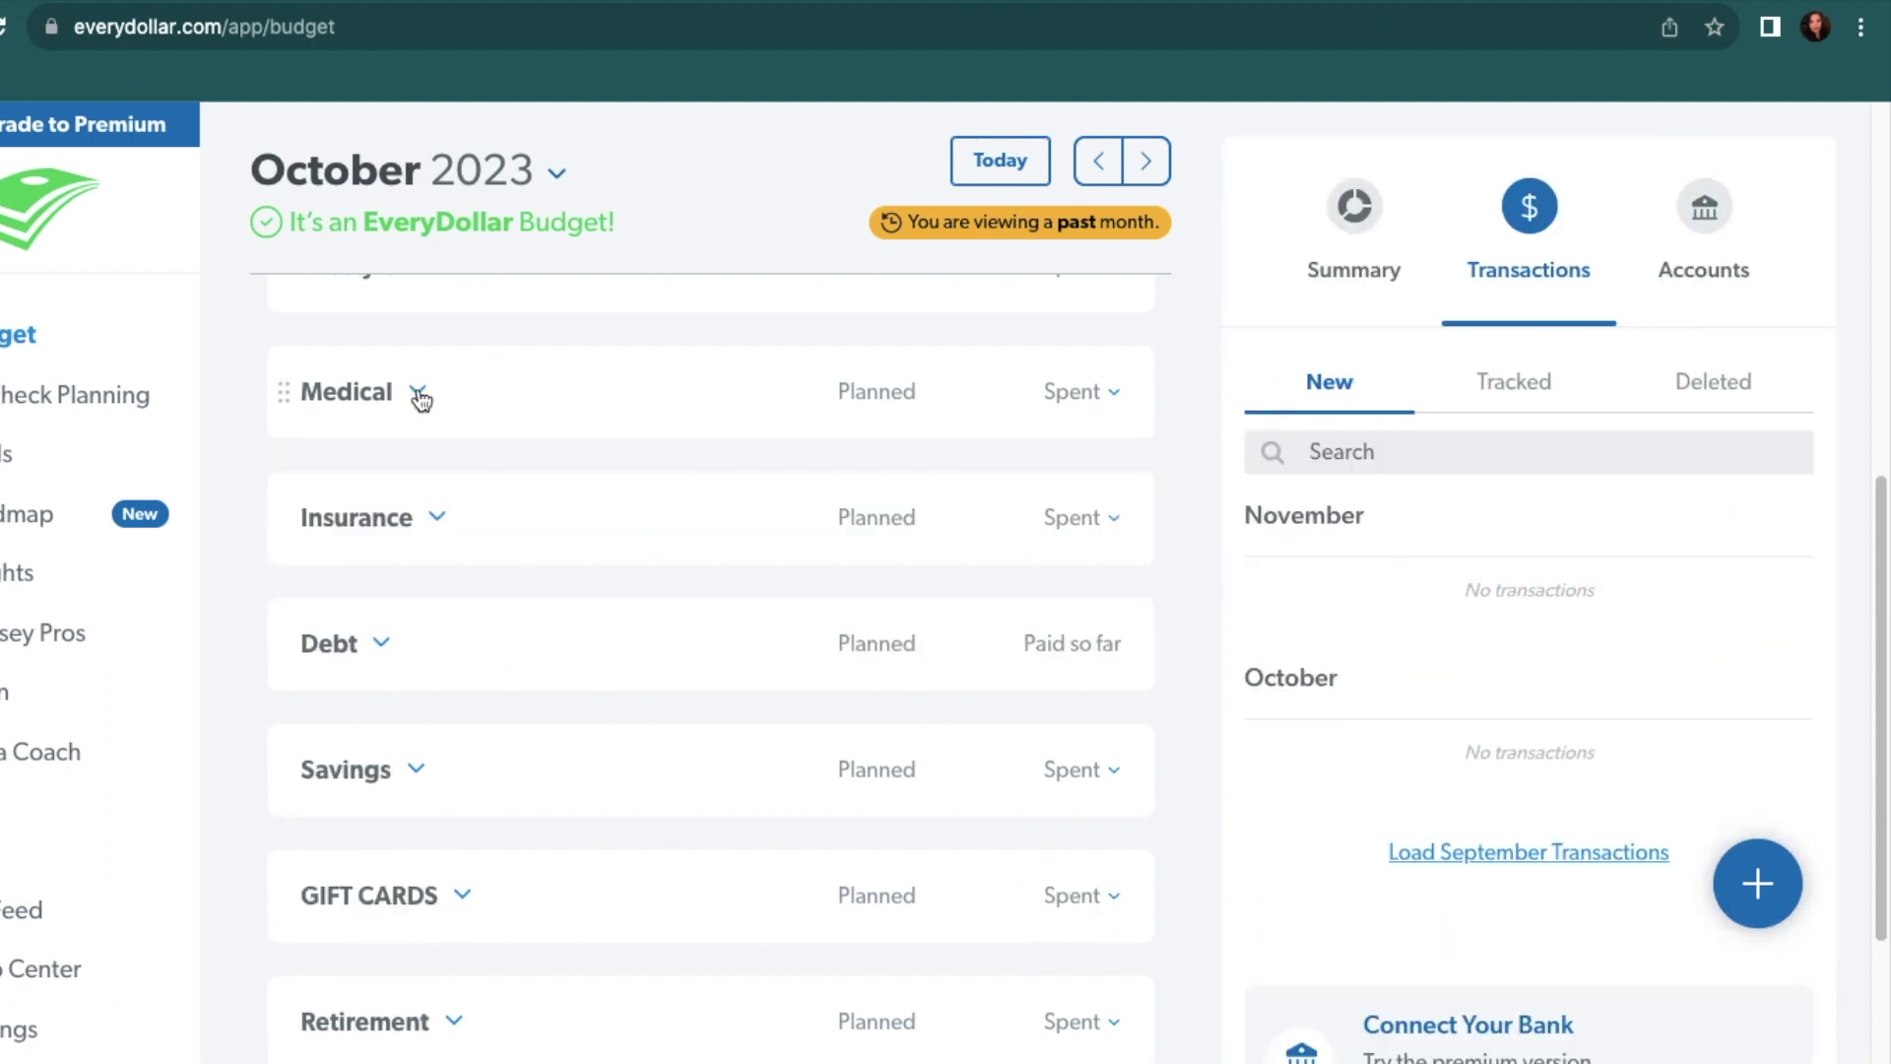
# Expand the Insurance group and review the note and activity of the car insurance fund planned at $425.00
pyautogui.click(438, 520)
pyautogui.scroll(-2, 659, 793)
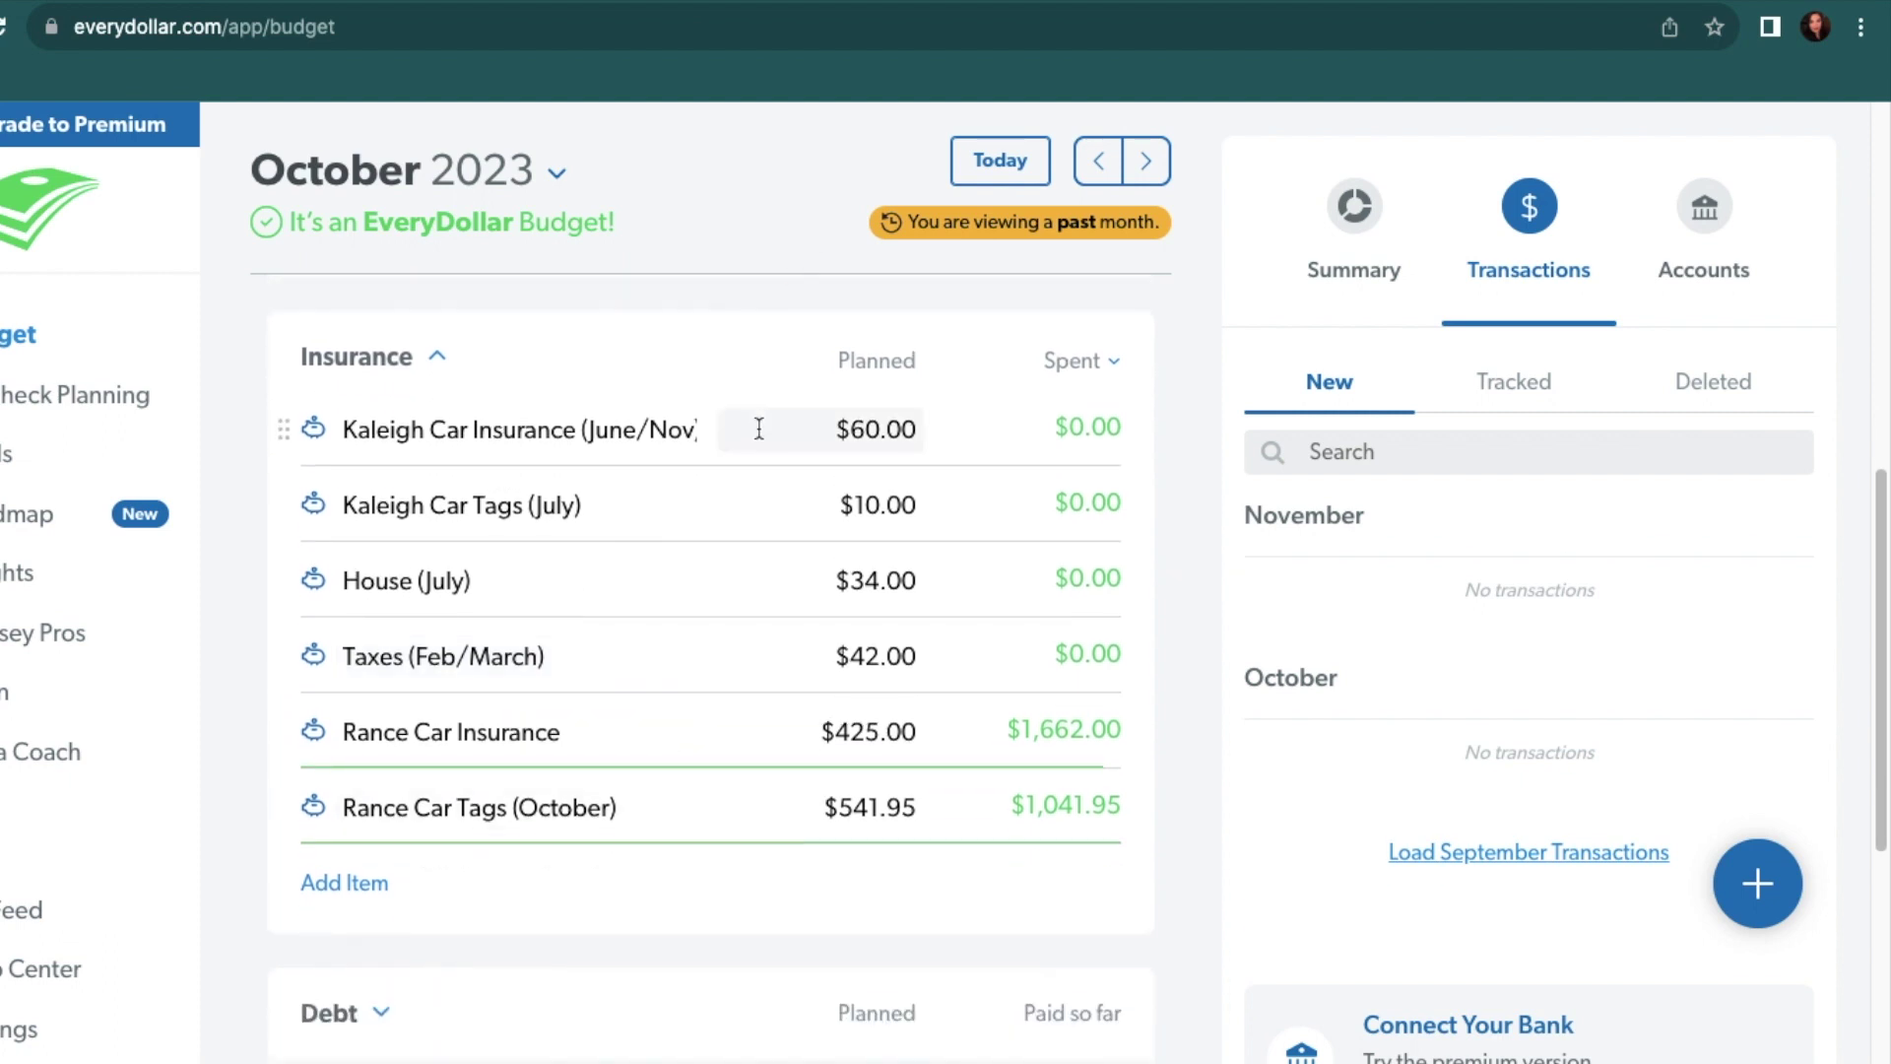
pyautogui.click(748, 743)
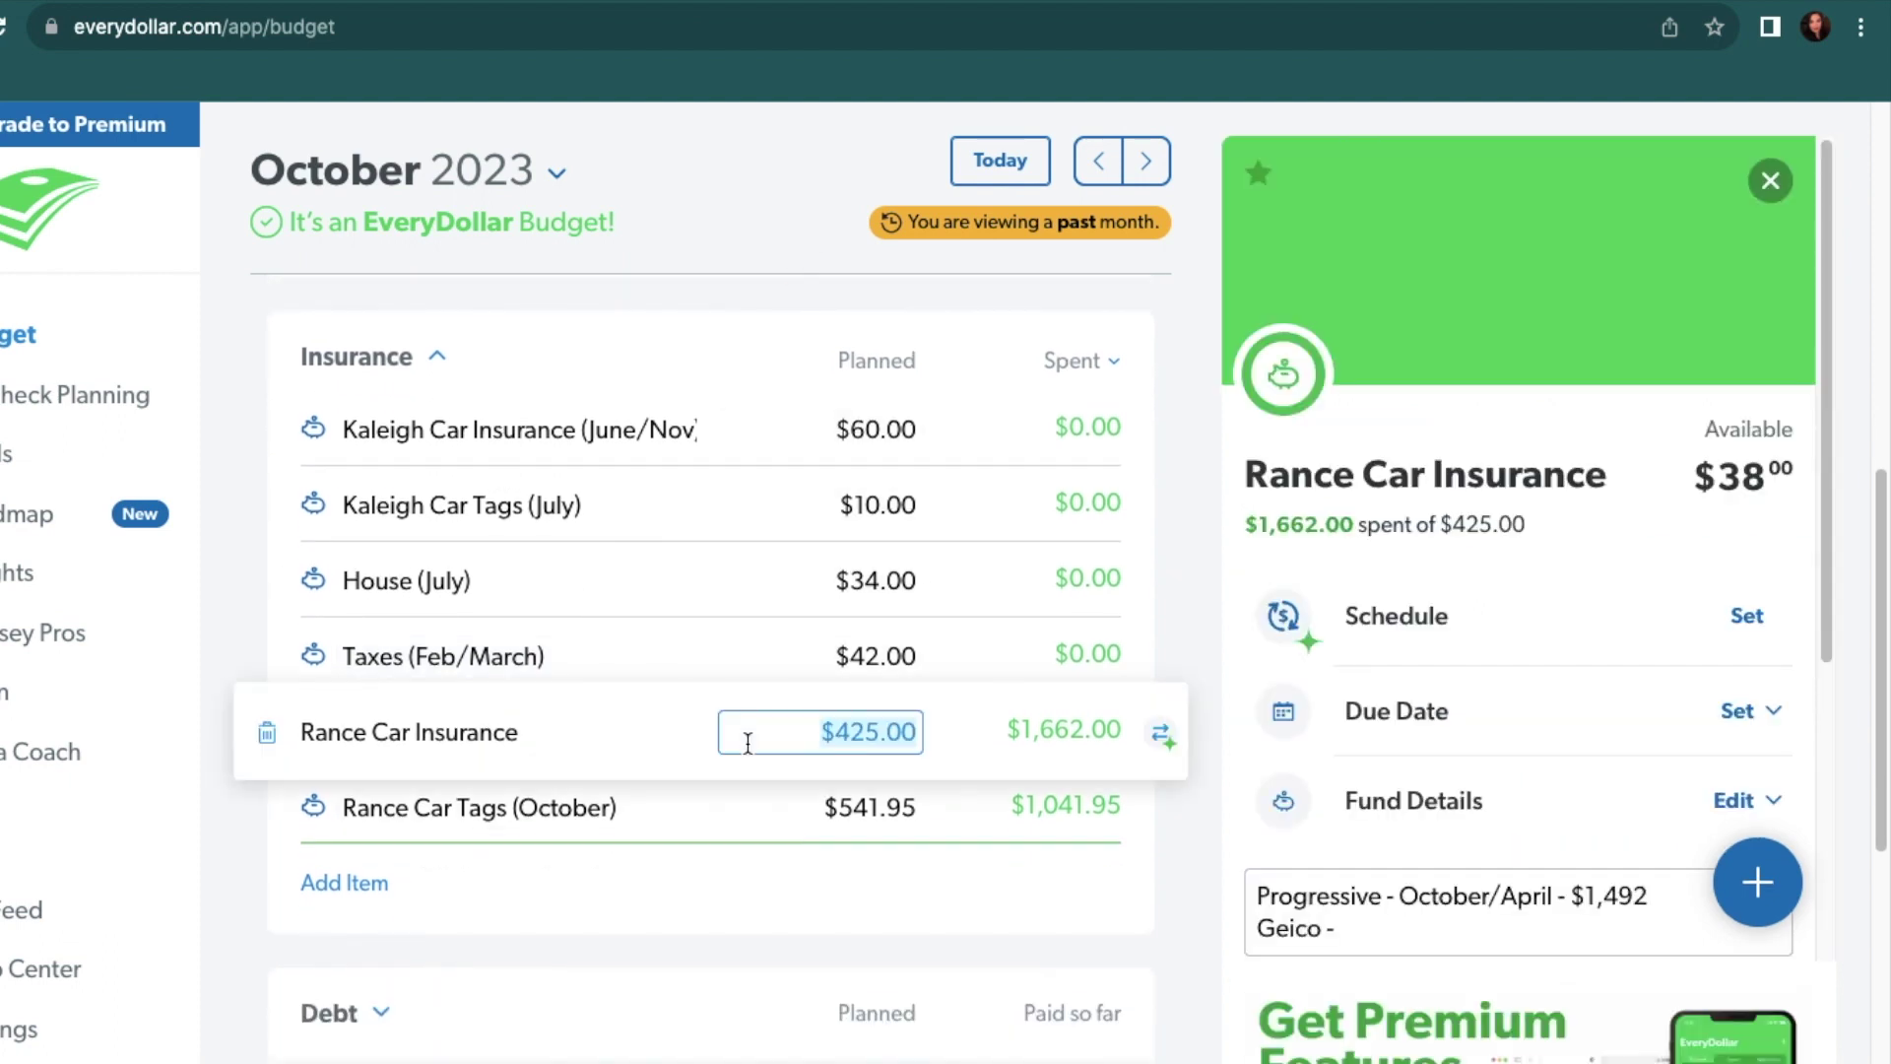
pyautogui.scroll(-5, 1538, 702)
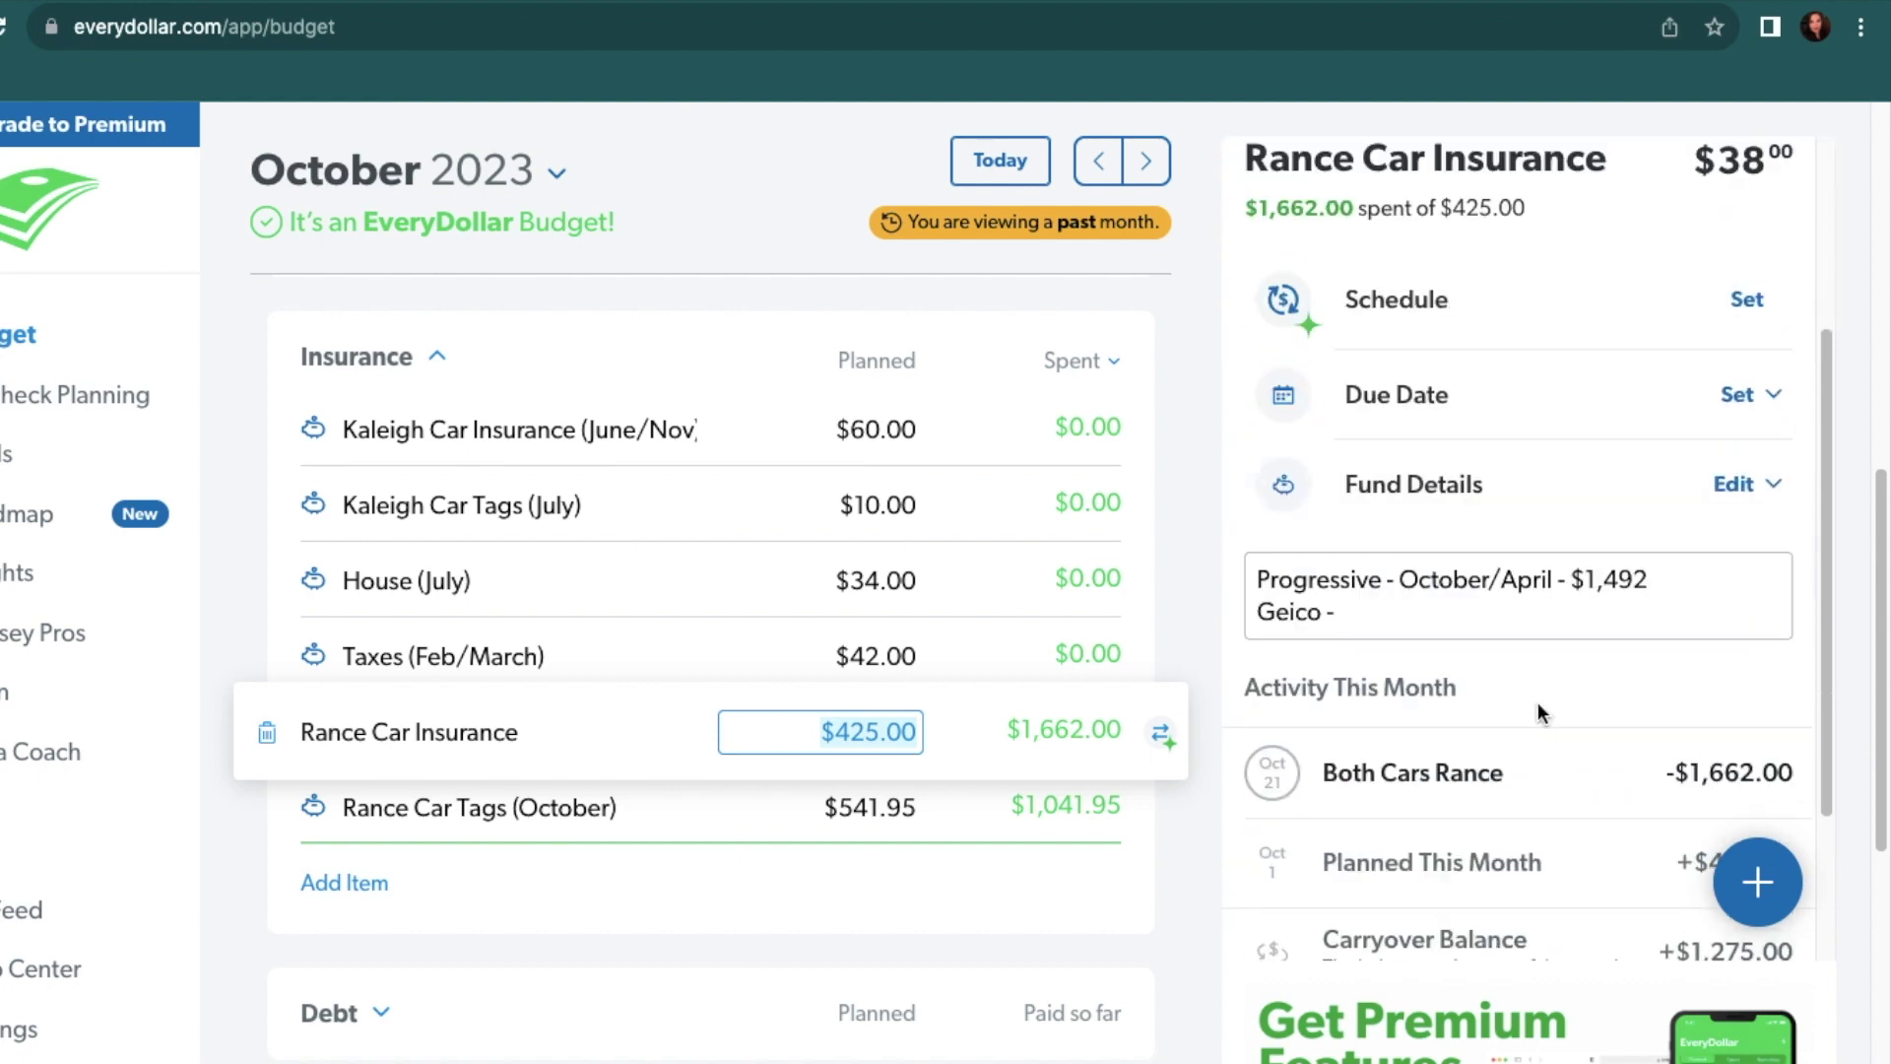
pyautogui.scroll(5, 1606, 566)
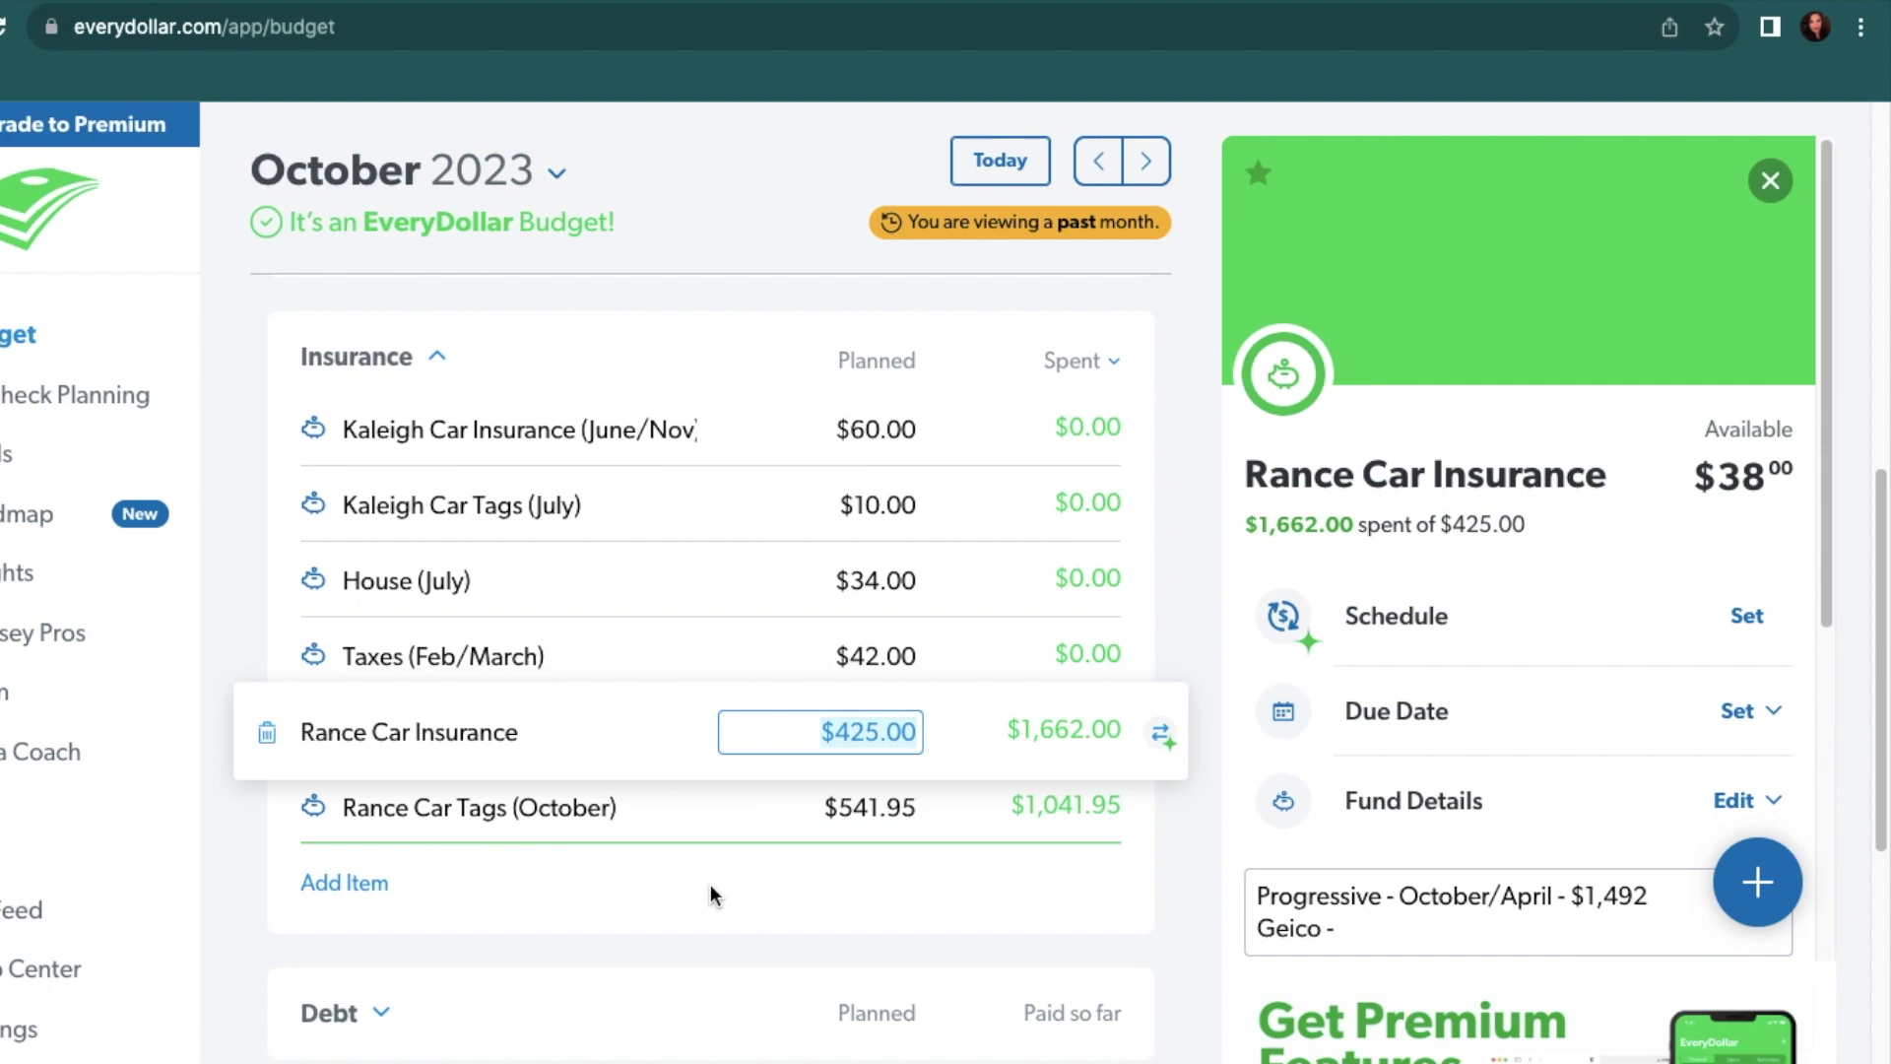
# Review the October car tags fund's details and activity, and collapse the Insurance group
pyautogui.click(662, 815)
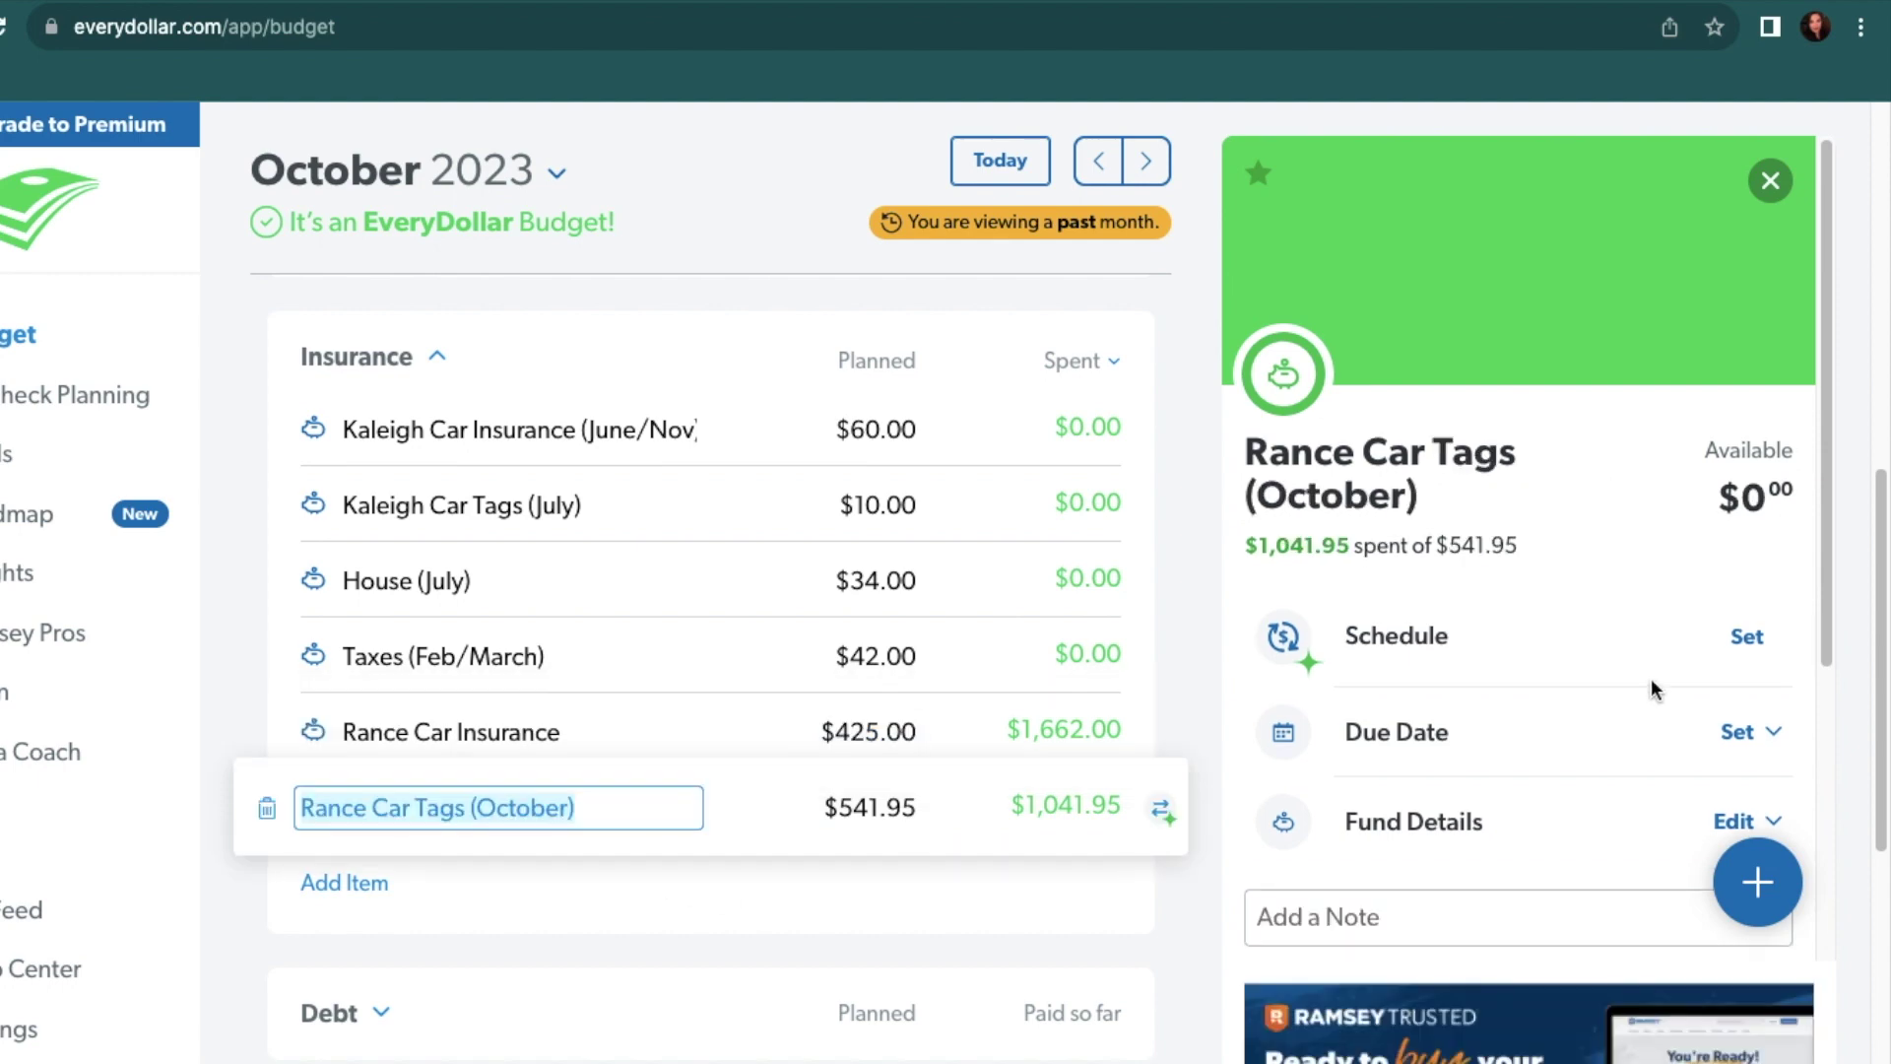
pyautogui.scroll(-5, 1653, 680)
pyautogui.scroll(4, 1653, 679)
pyautogui.scroll(2, 1650, 678)
pyautogui.click(435, 359)
# Expand the Debt group, review the car debt's details and payment activity, and collapse the group
pyautogui.click(380, 486)
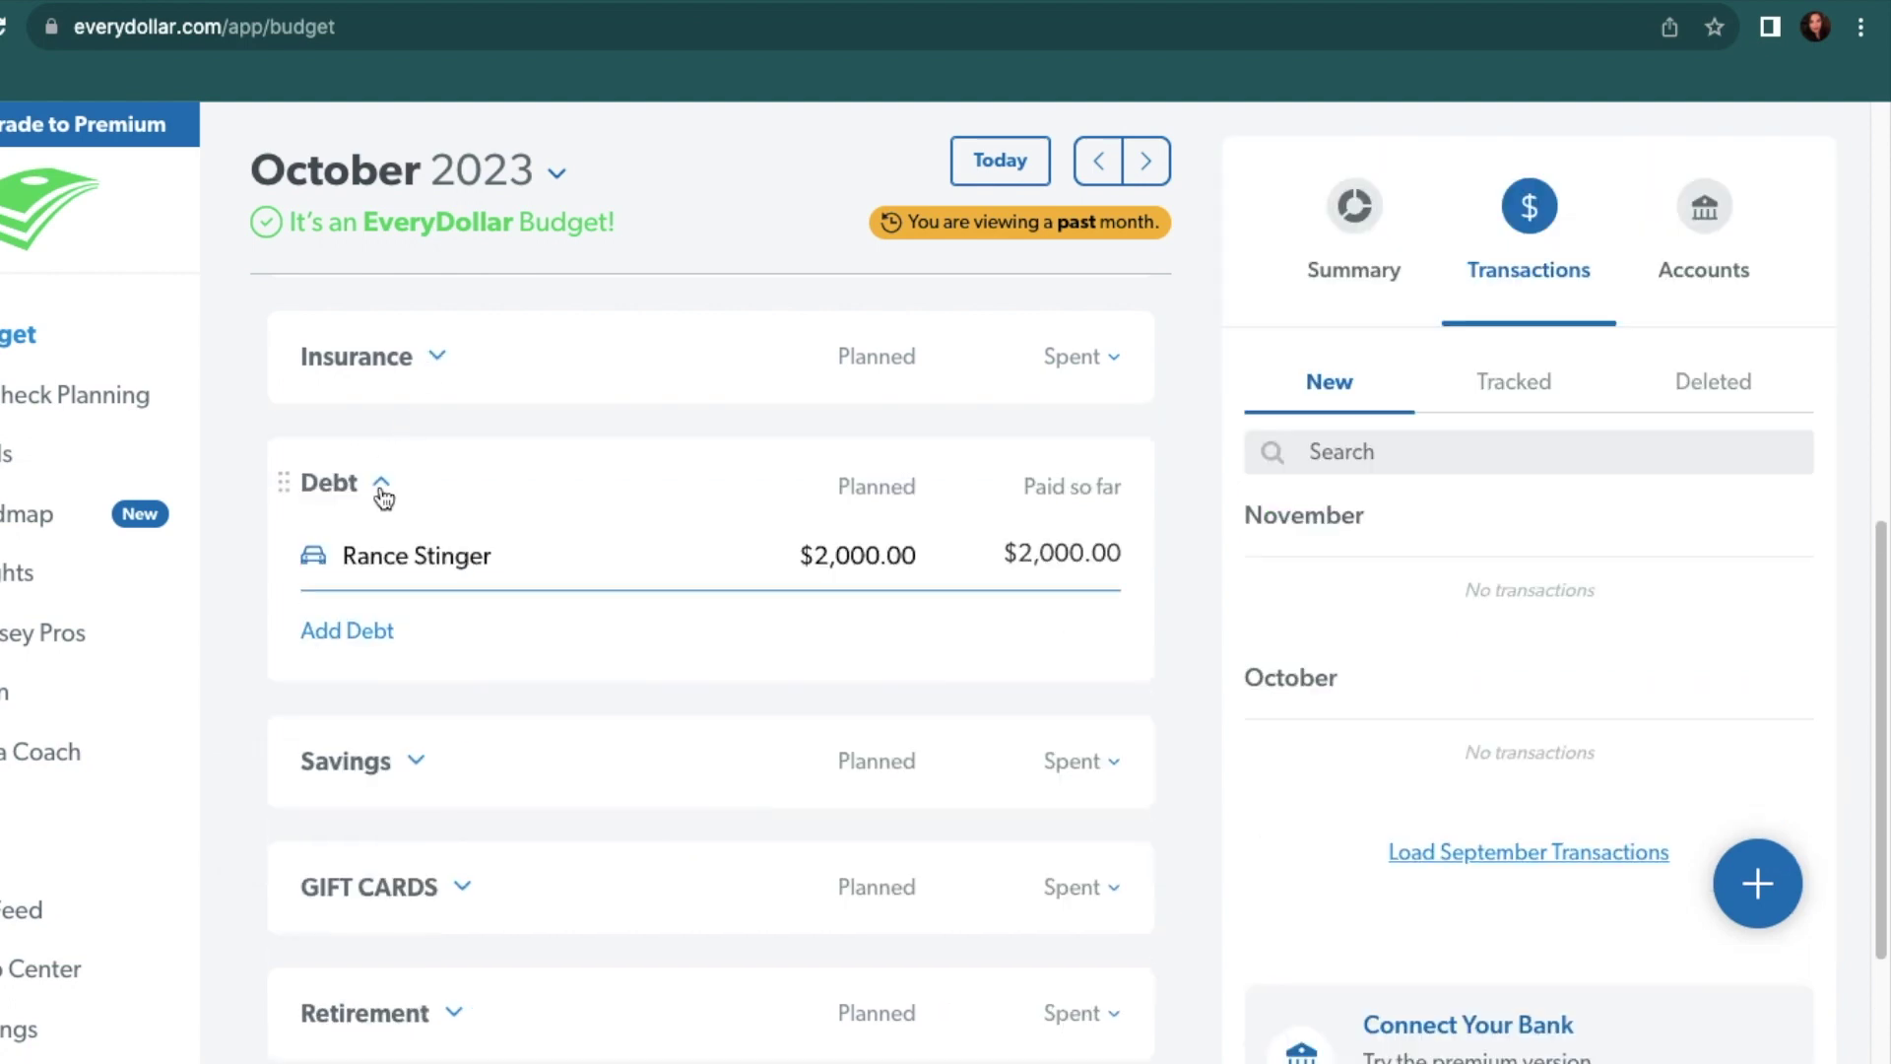
pyautogui.click(606, 558)
pyautogui.scroll(-3, 1369, 849)
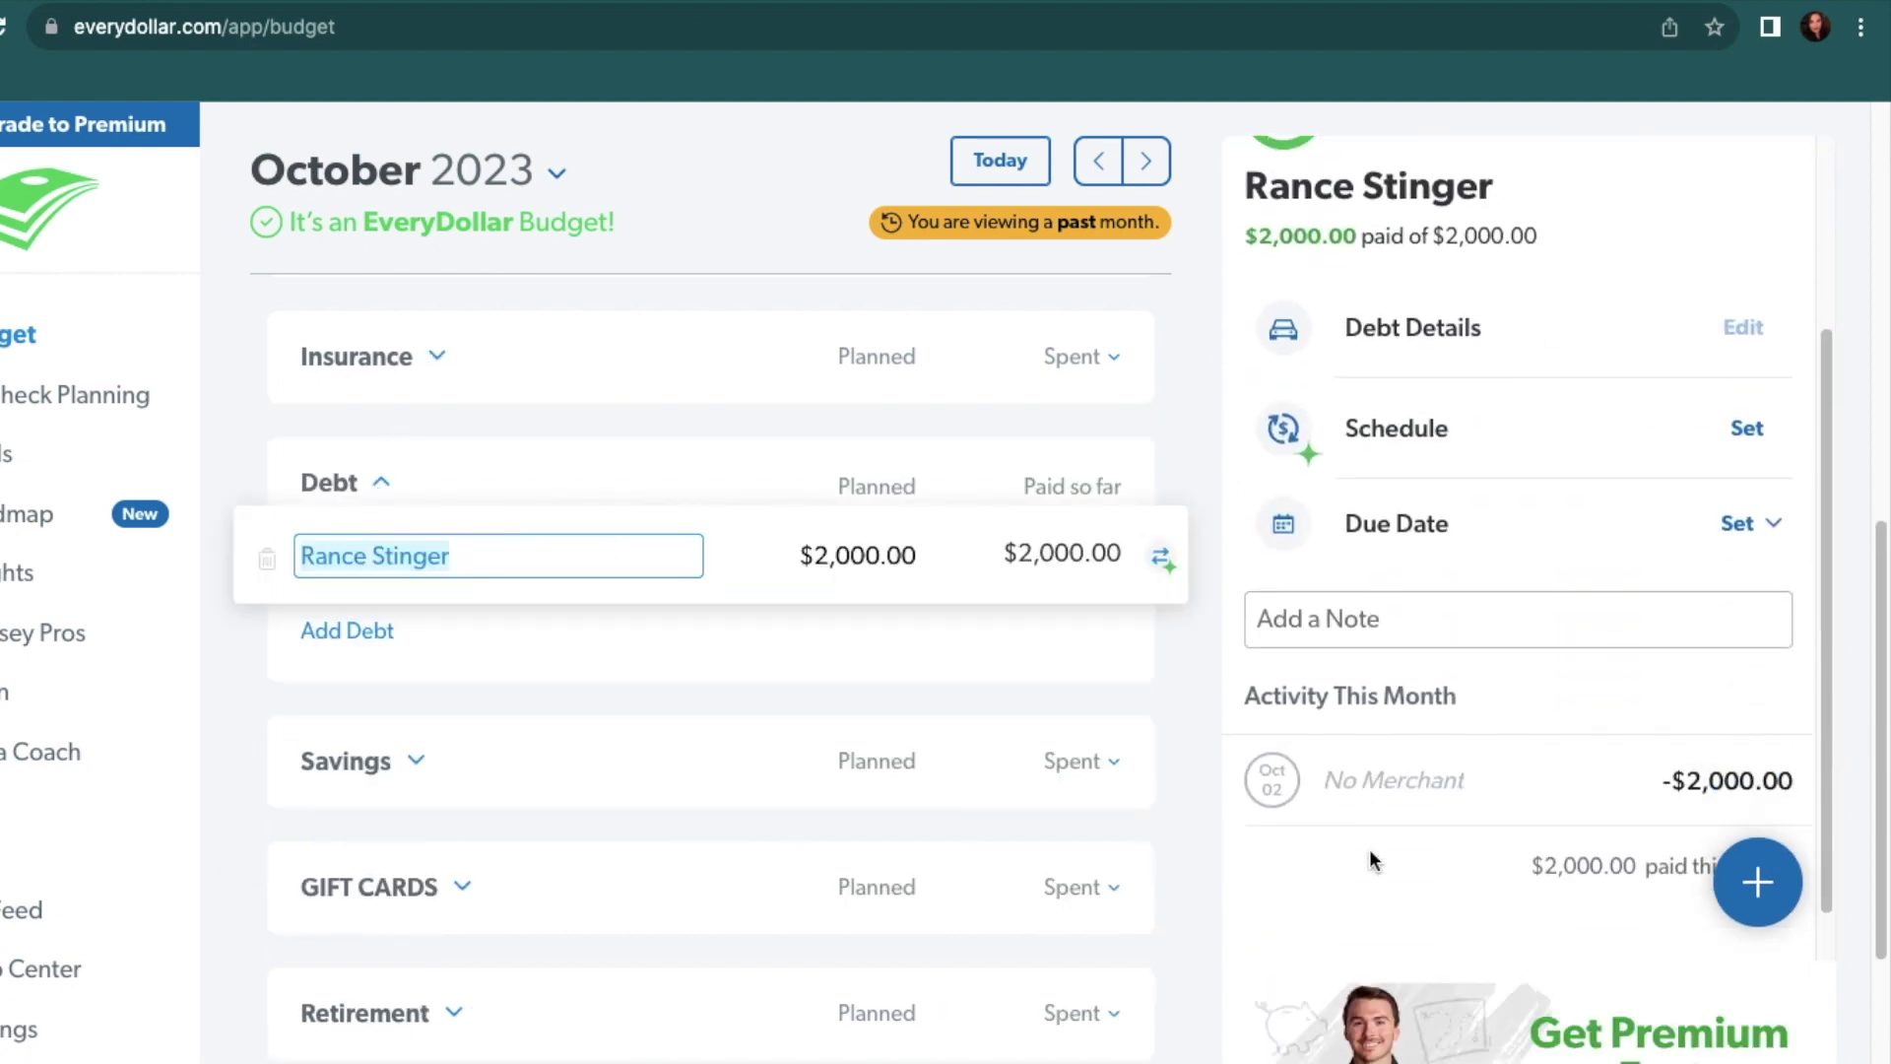
pyautogui.scroll(3, 1369, 861)
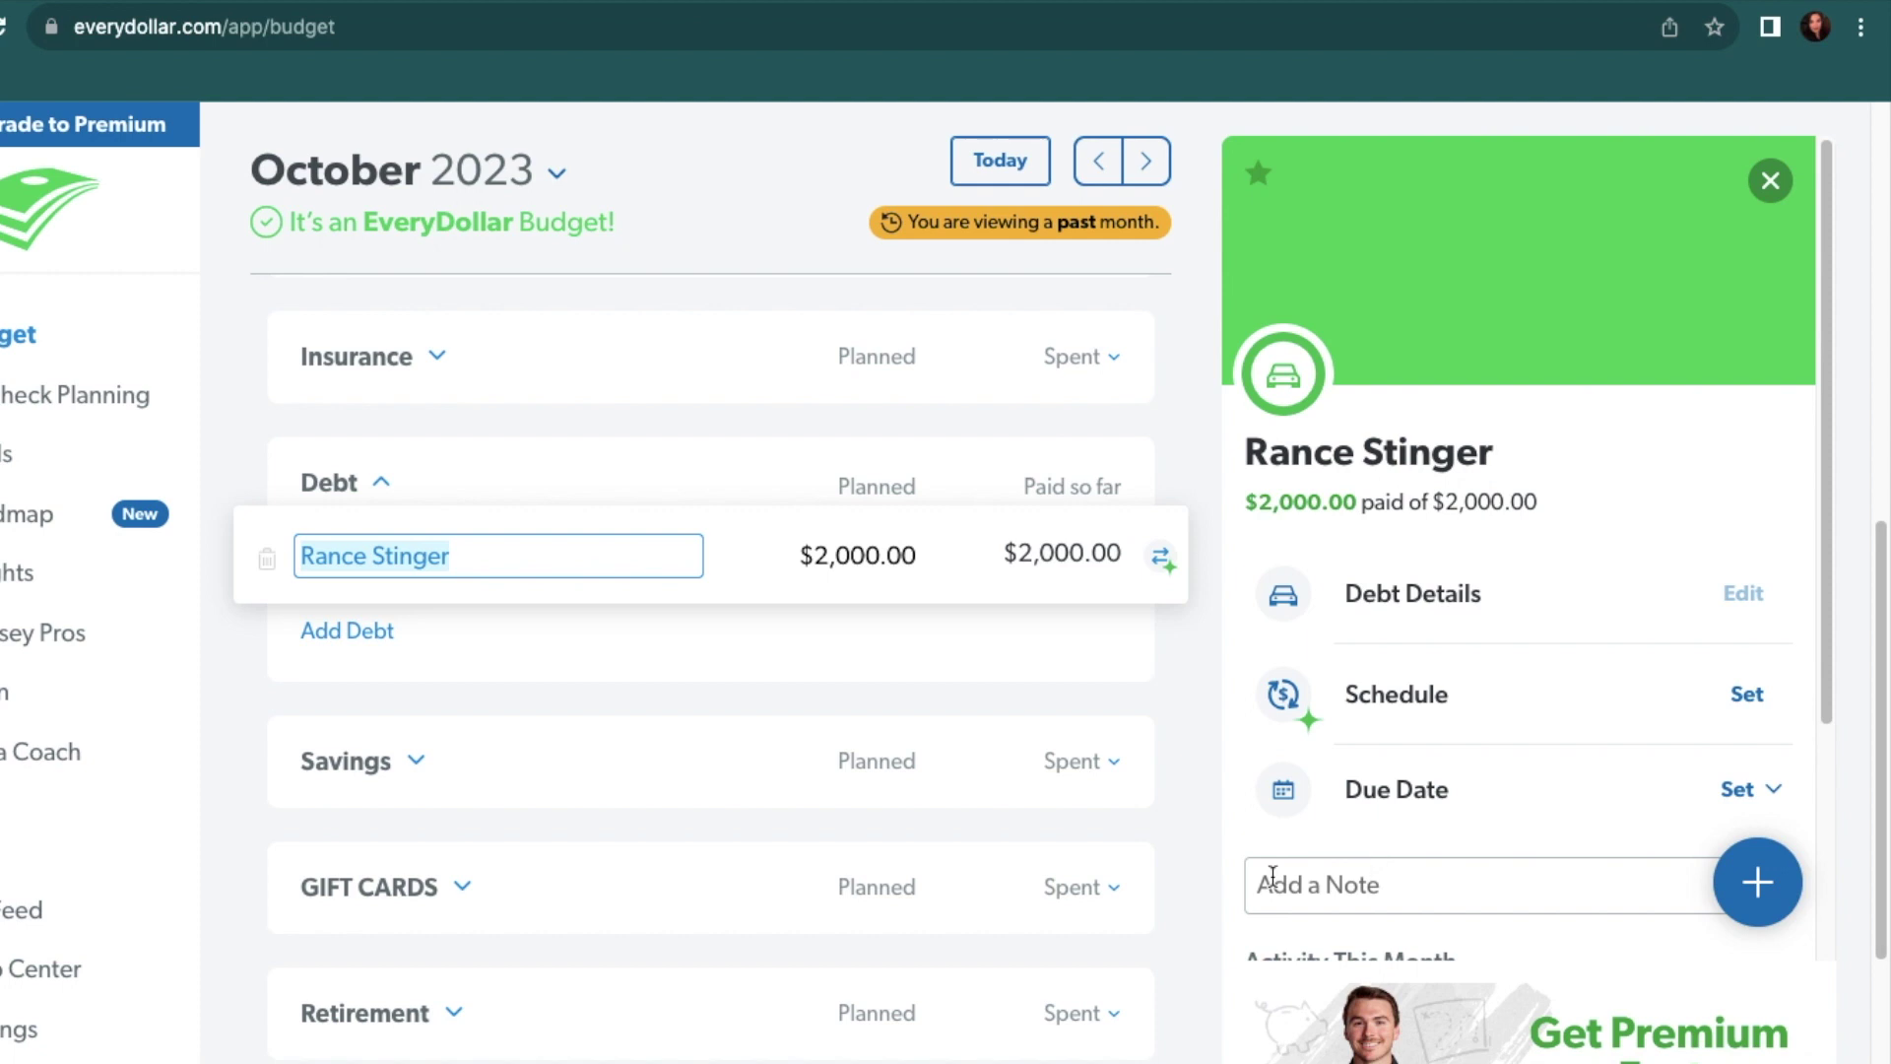
pyautogui.click(381, 484)
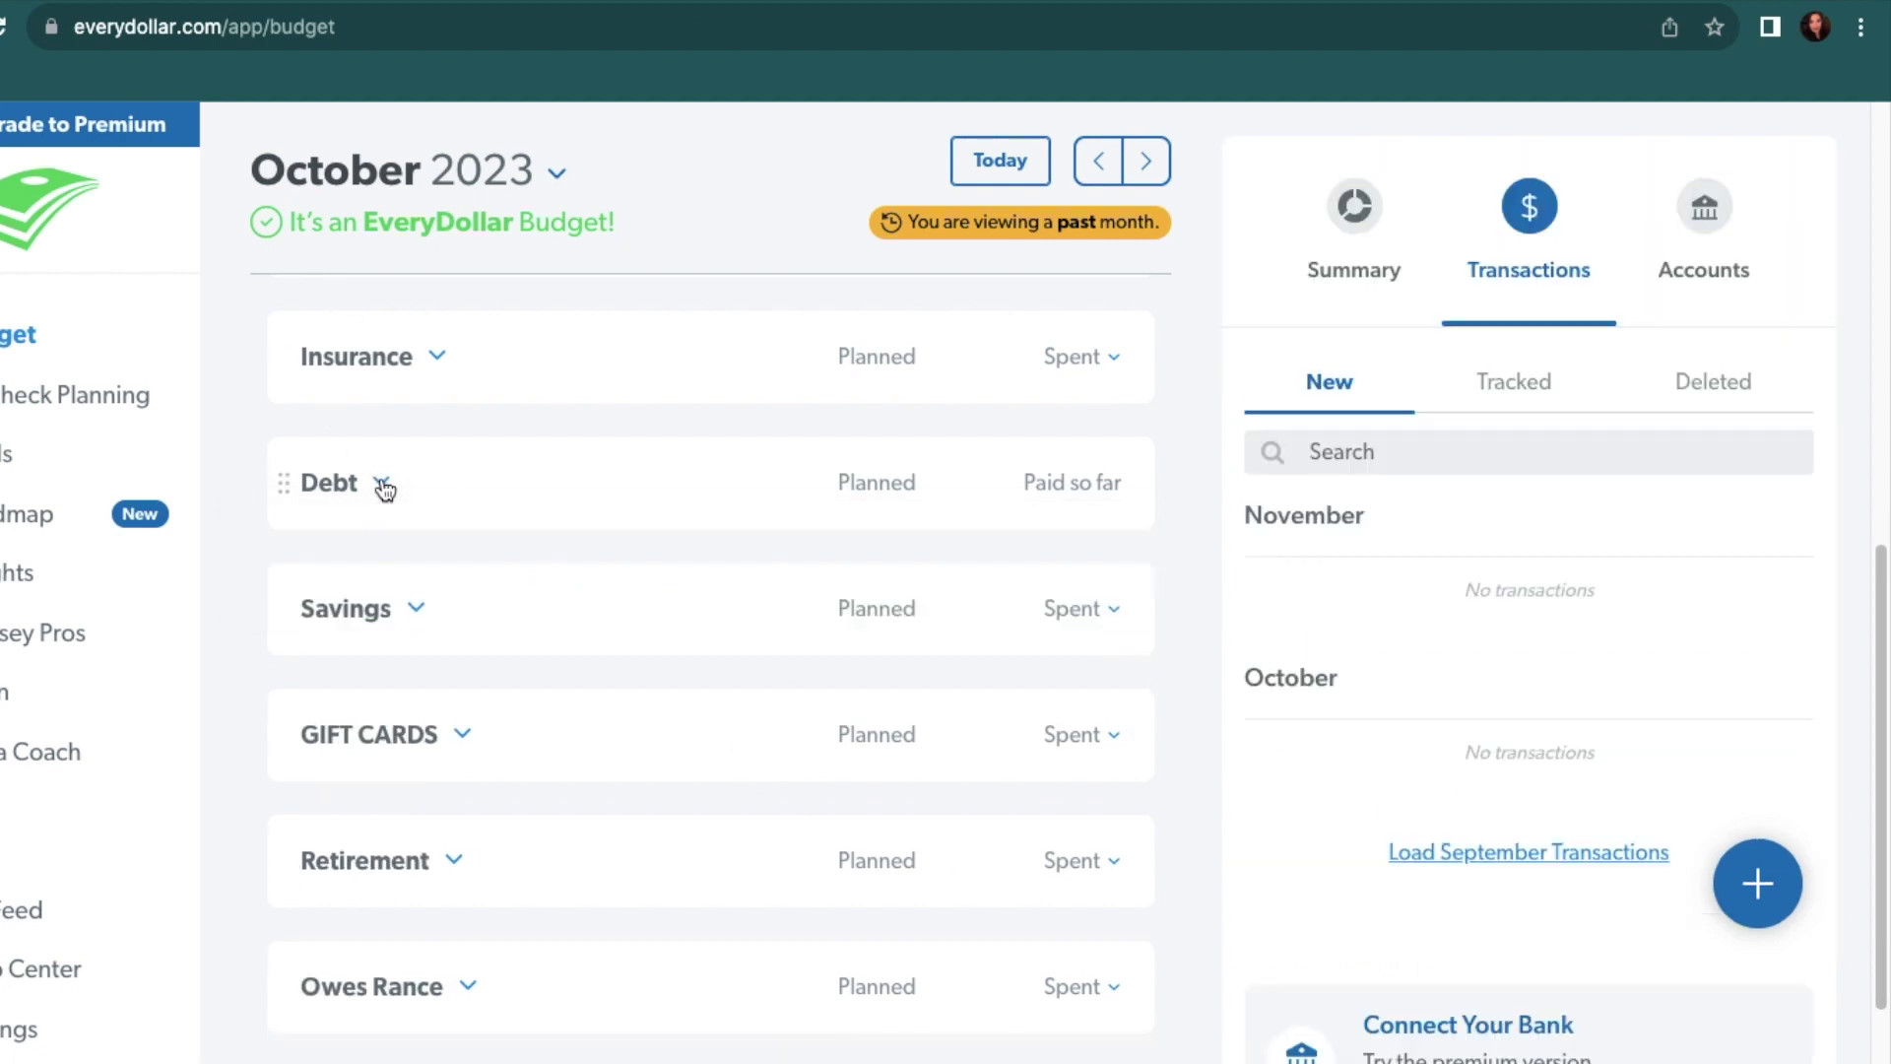
# Expand the Savings group, review the Future House fund's note and activity for the month, and collapse the group
pyautogui.click(419, 613)
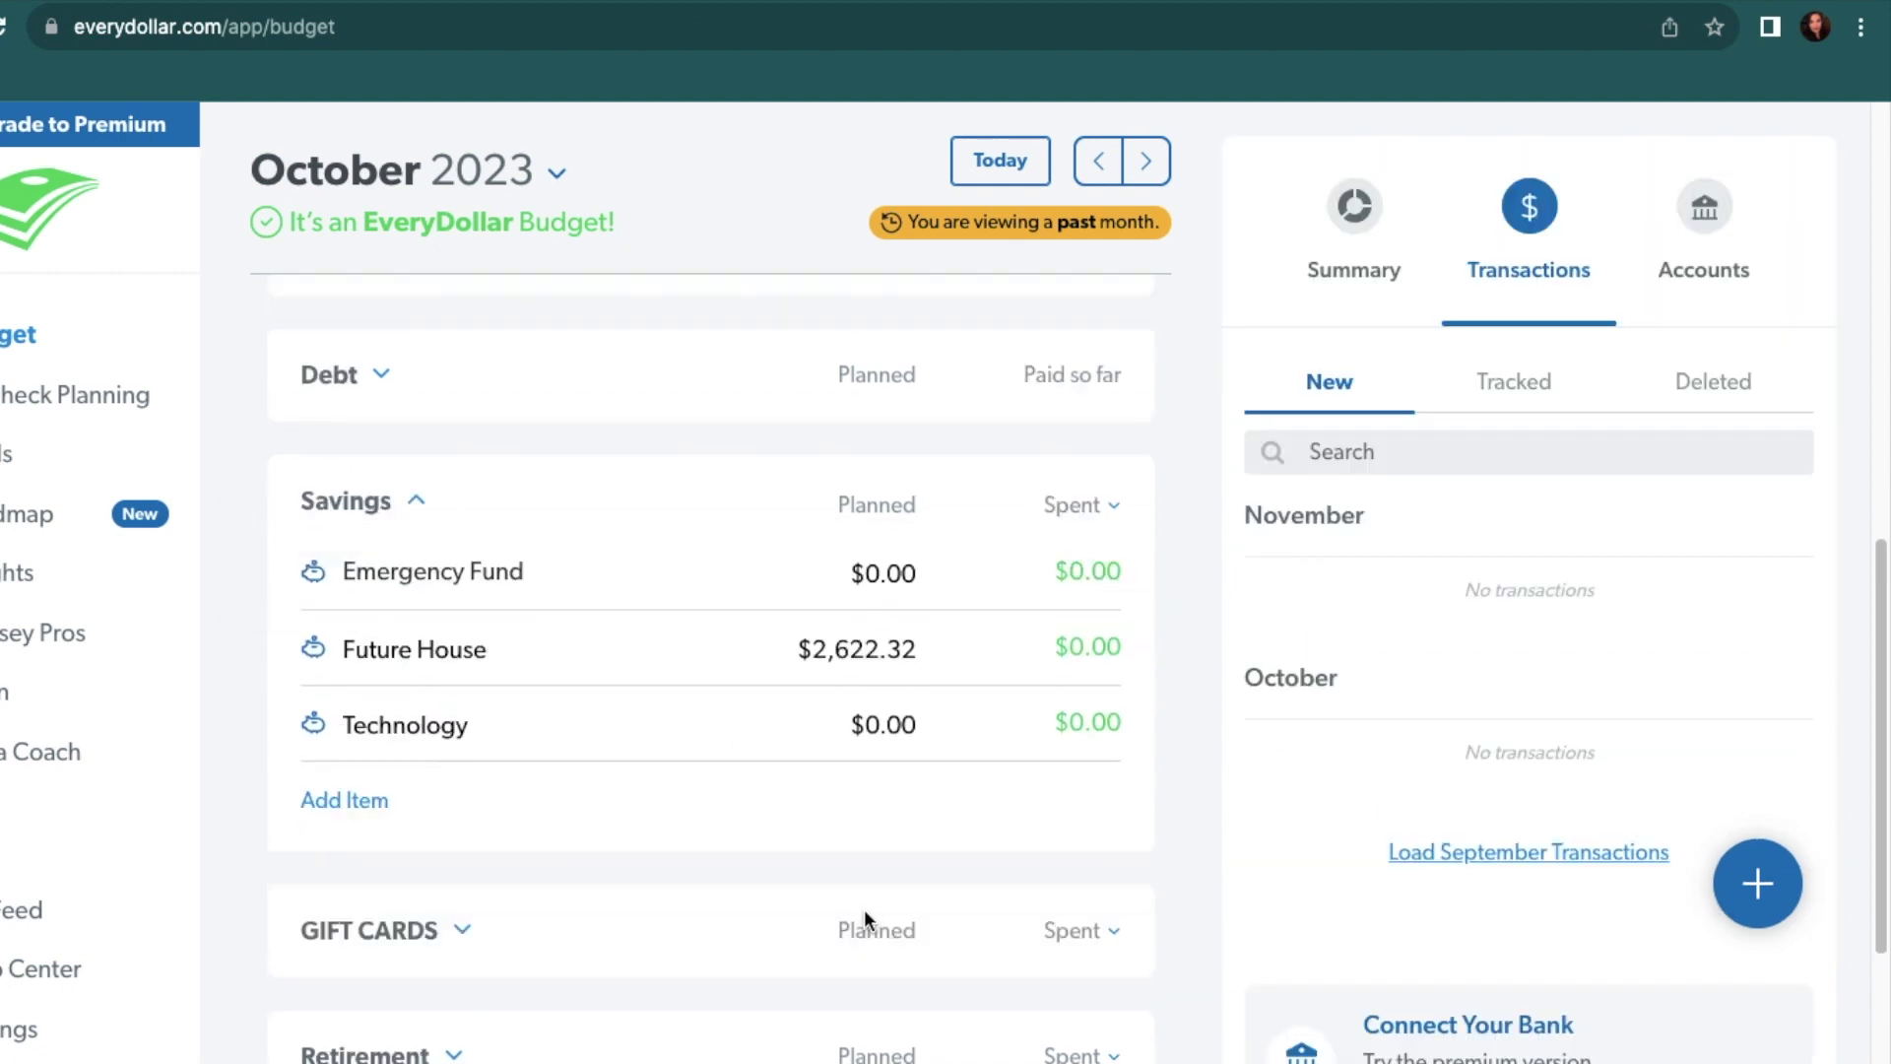
pyautogui.scroll(-2, 862, 901)
pyautogui.click(668, 552)
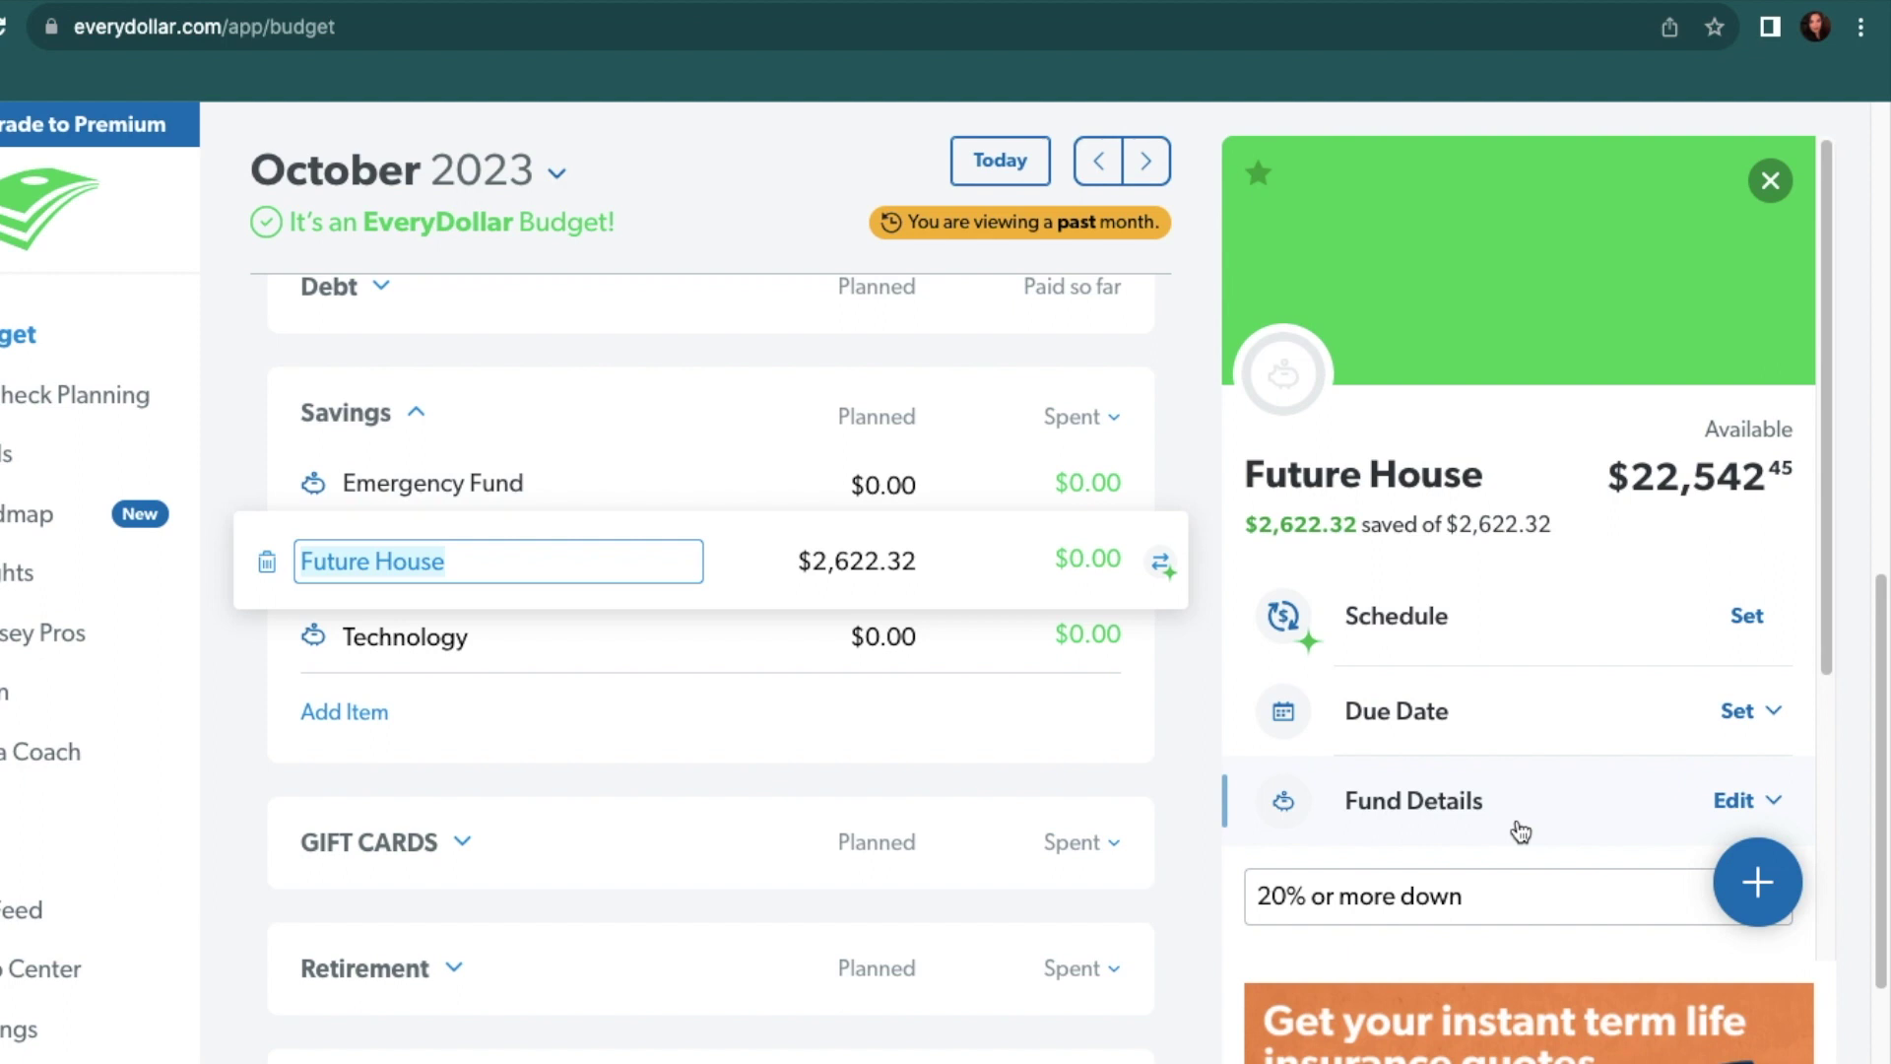
pyautogui.scroll(-7, 1522, 833)
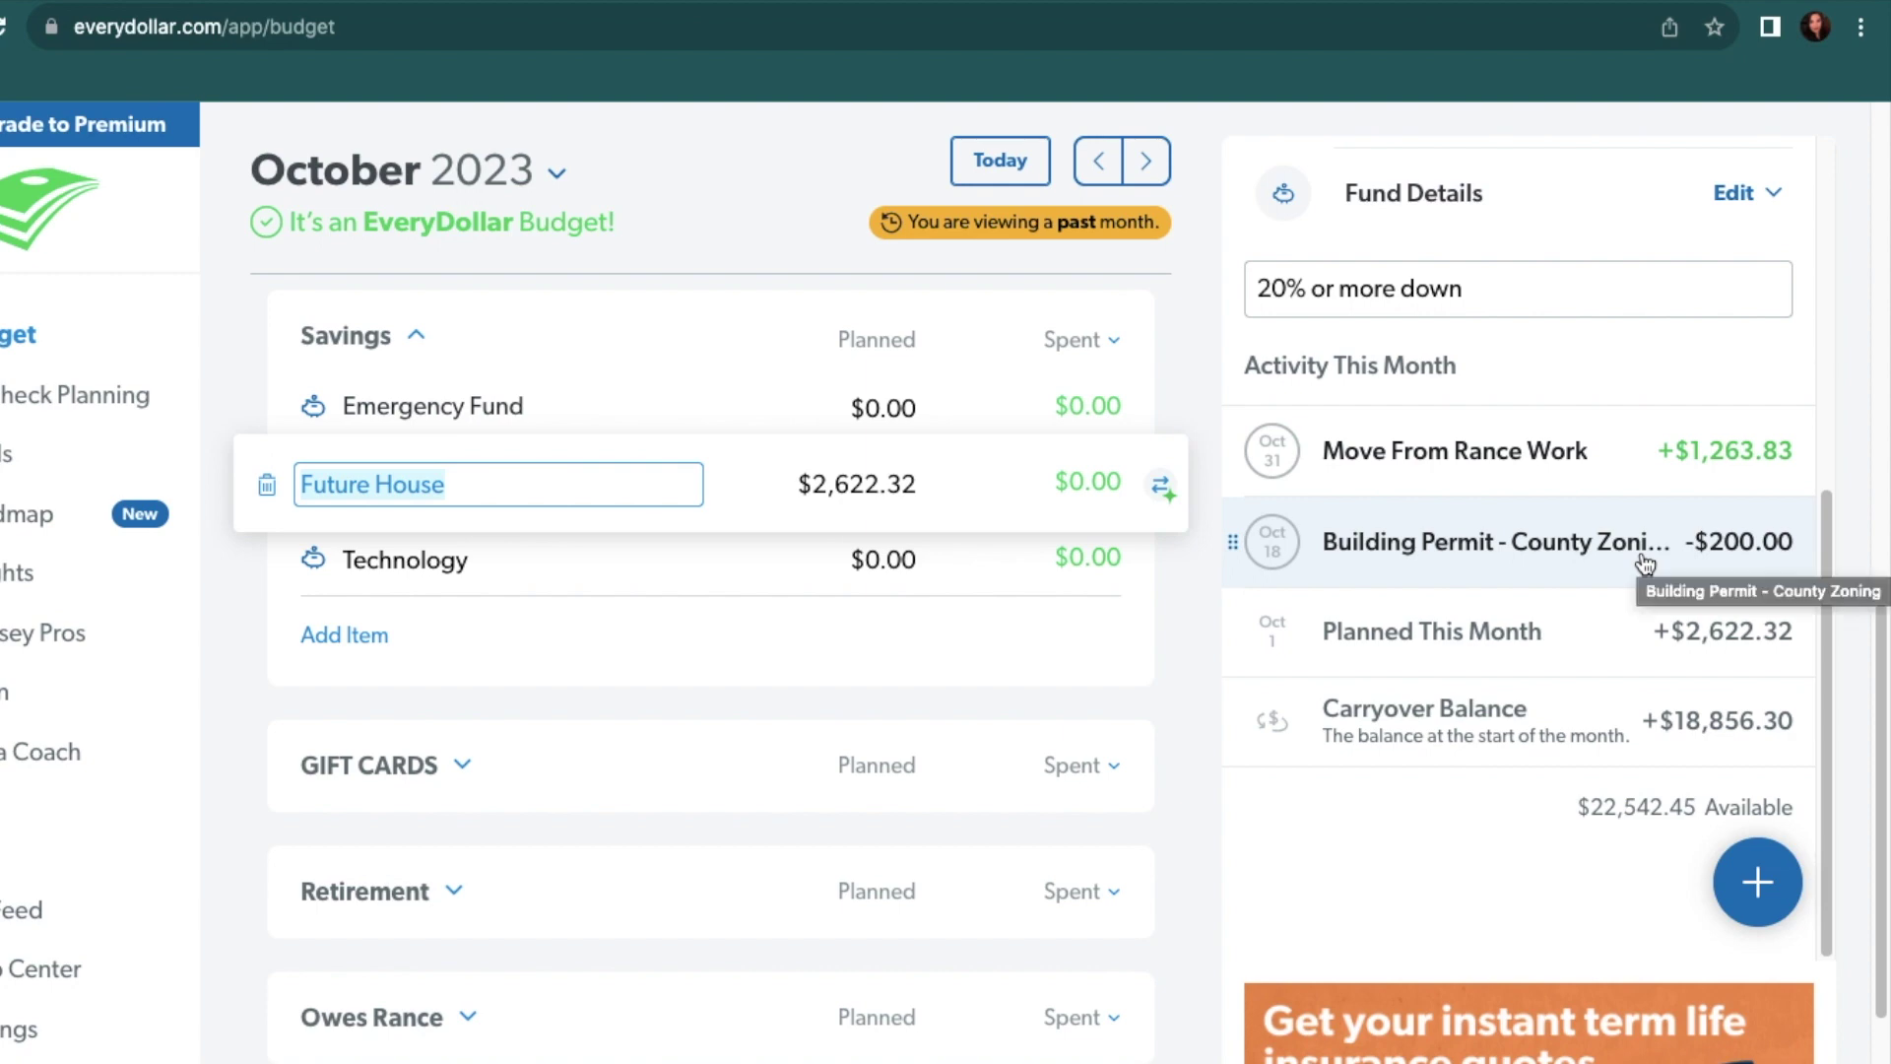
pyautogui.scroll(6, 1643, 557)
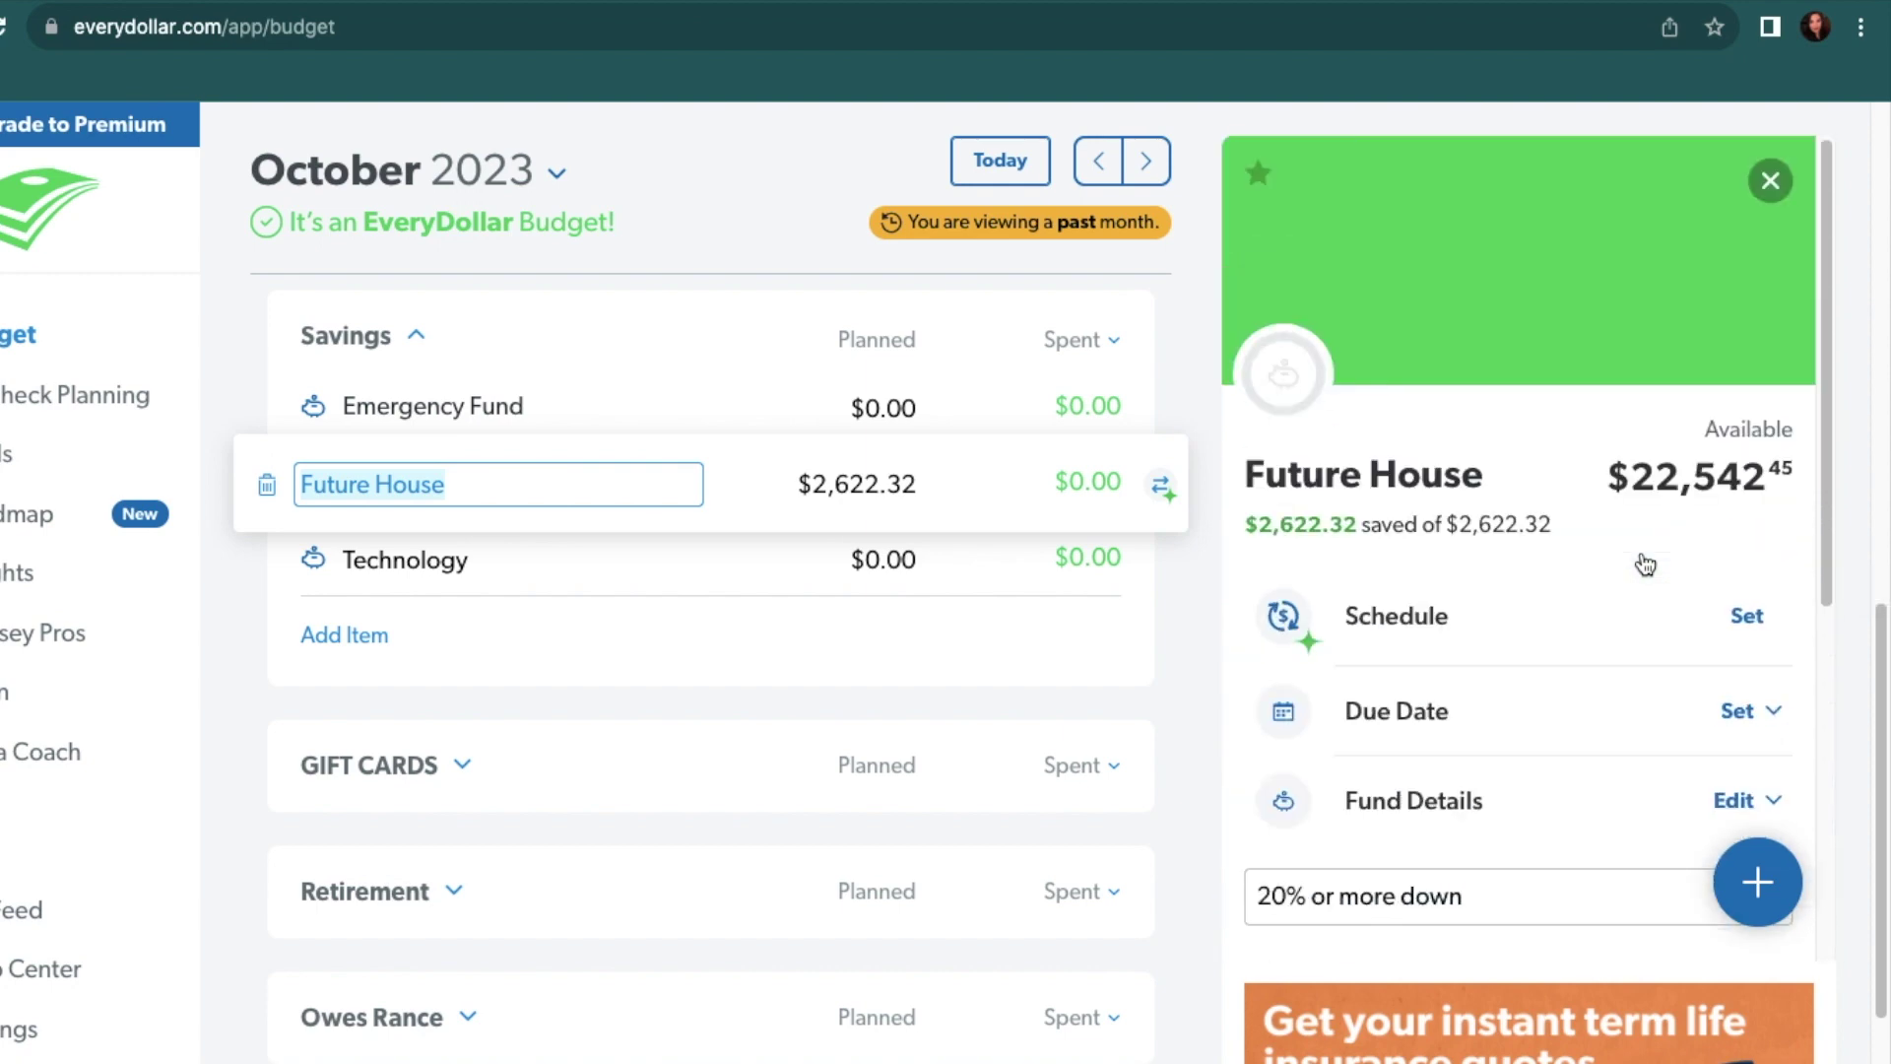
pyautogui.click(416, 333)
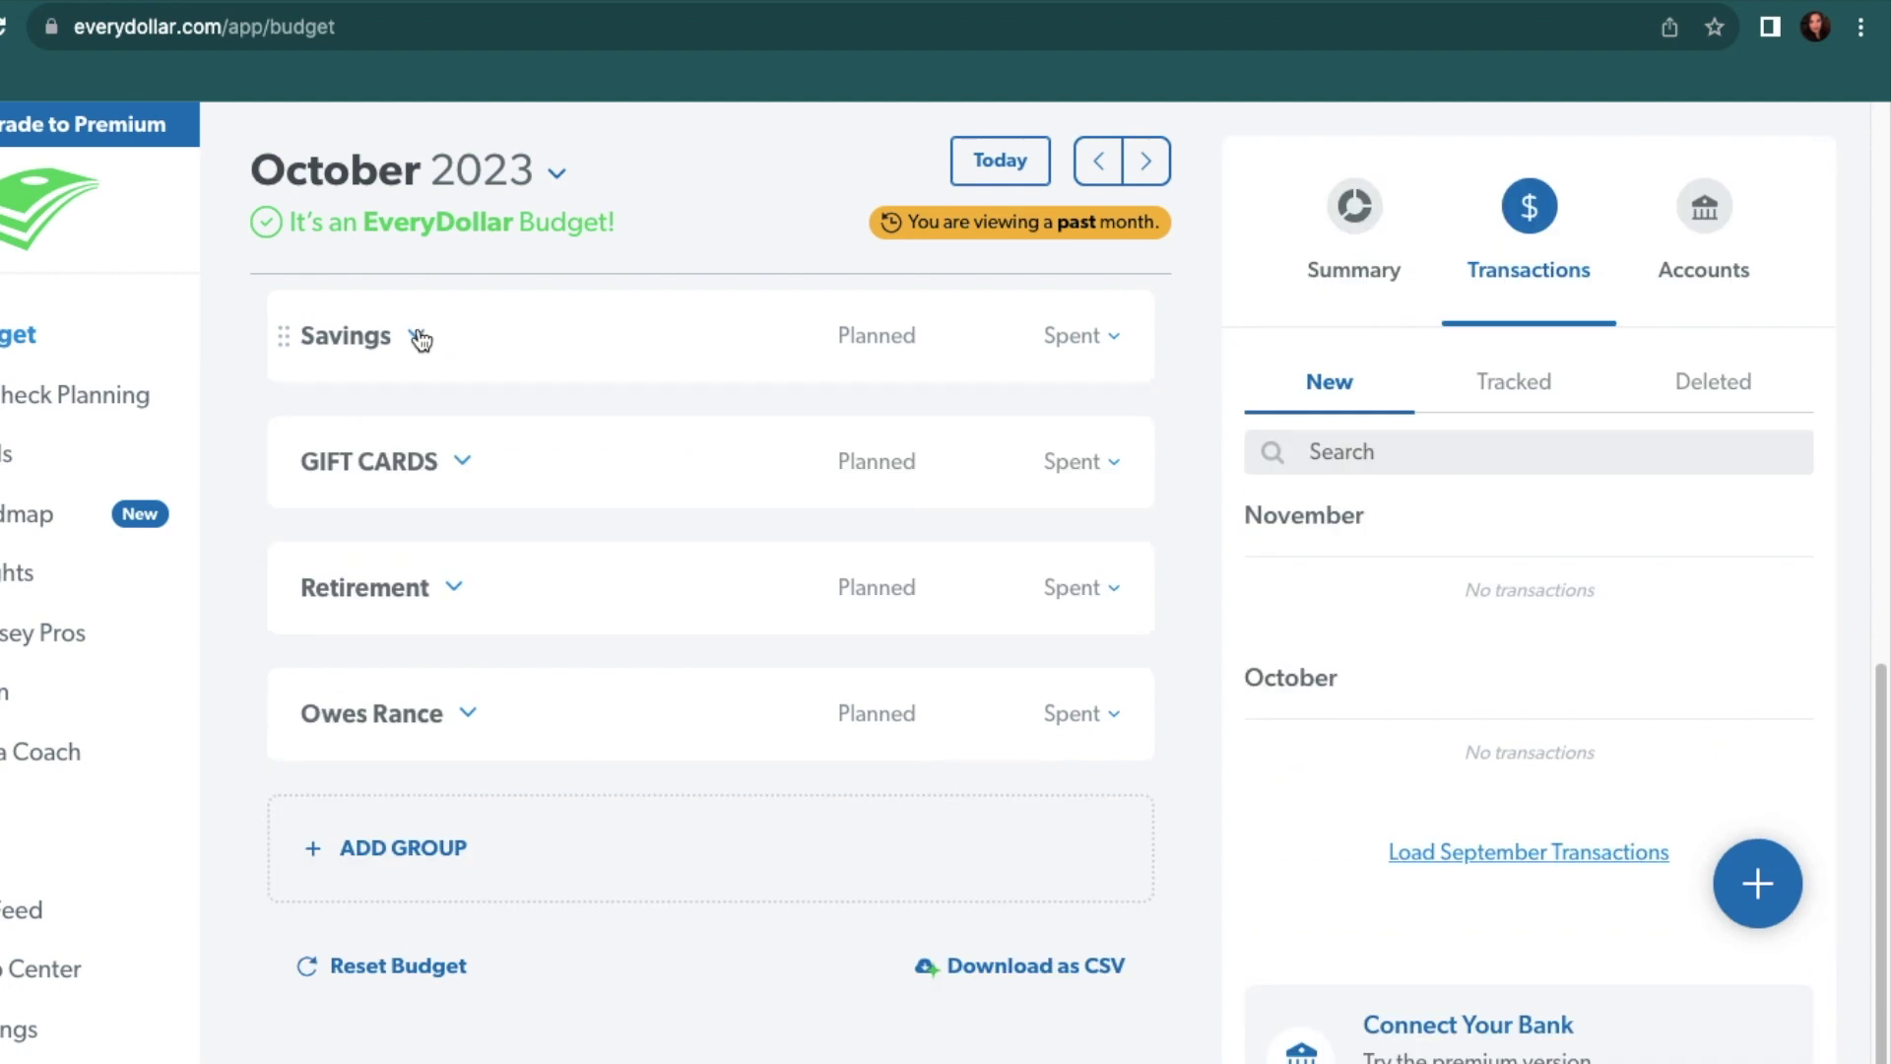